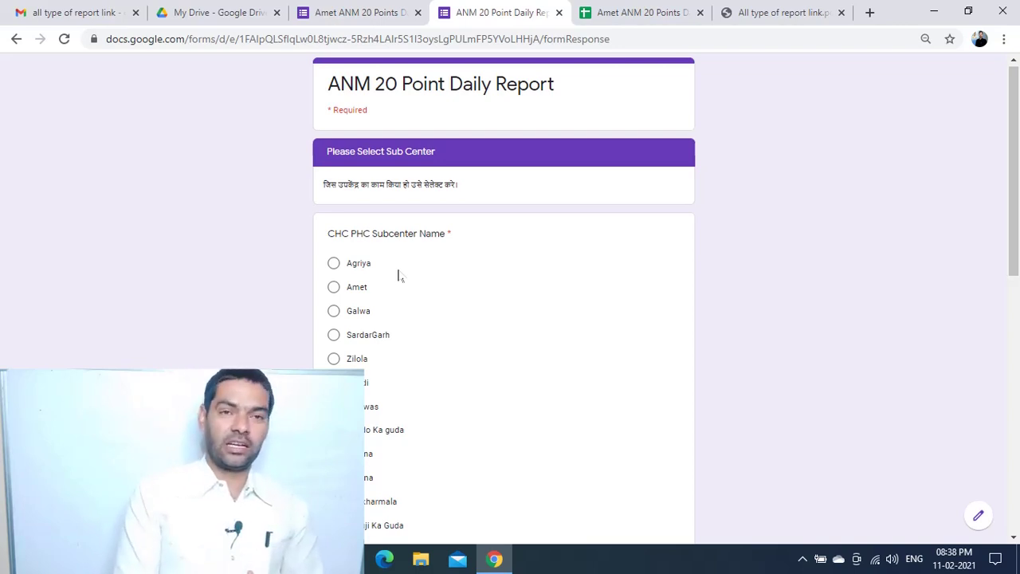
Step: Review the ANM 20 Point Daily Report form, from the sub center selection through the house to house work questions to its end
scroll(460, 326, "down", 8)
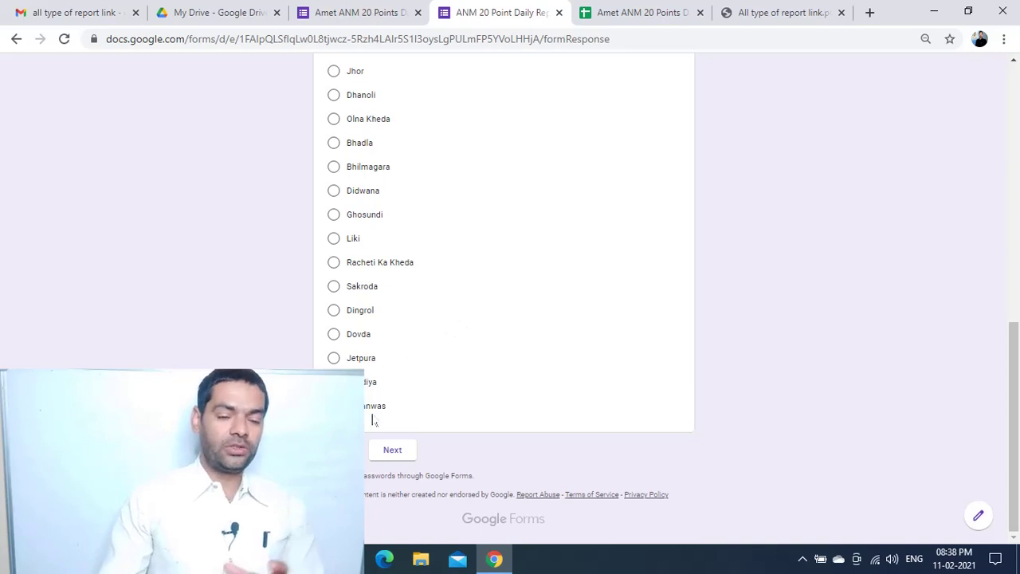
left_click(392, 450)
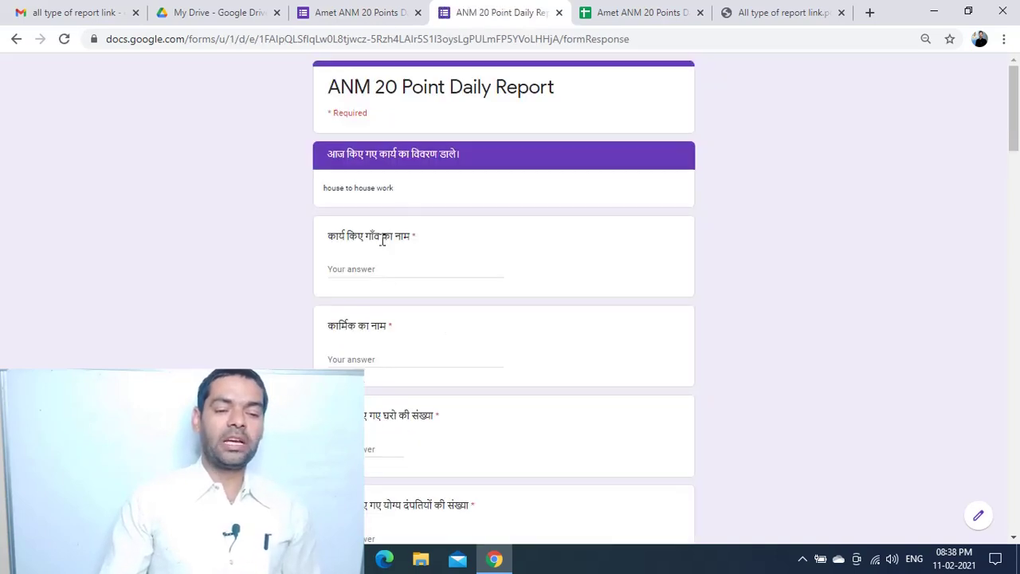
scroll(404, 263, "down", 2)
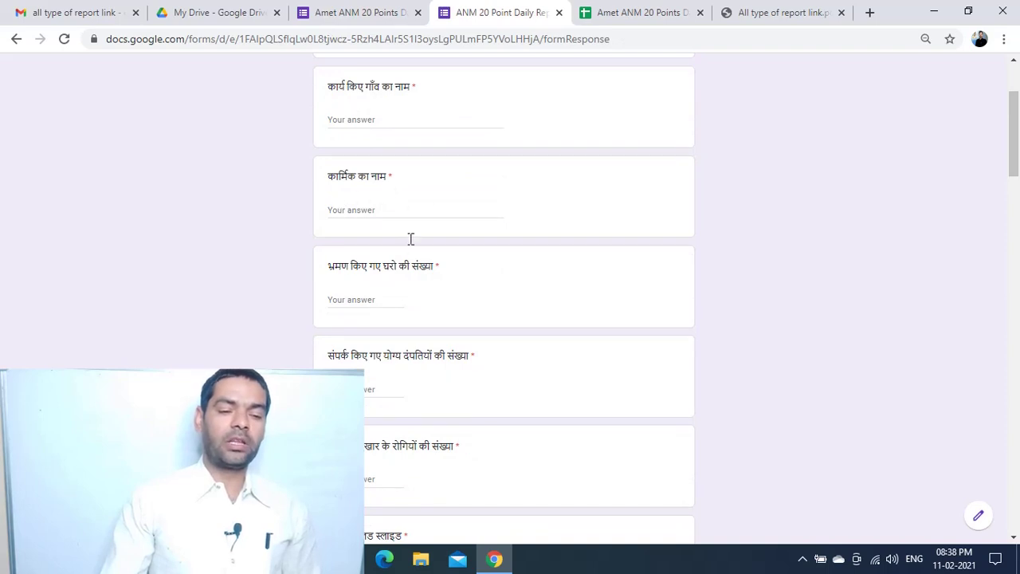
left_click(370, 300)
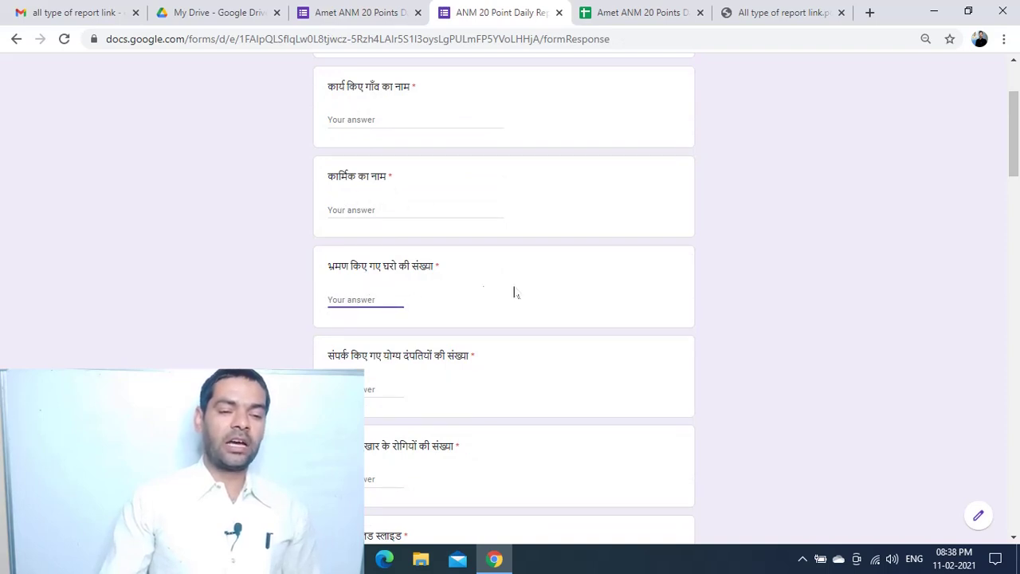
scroll(451, 354, "down", 10)
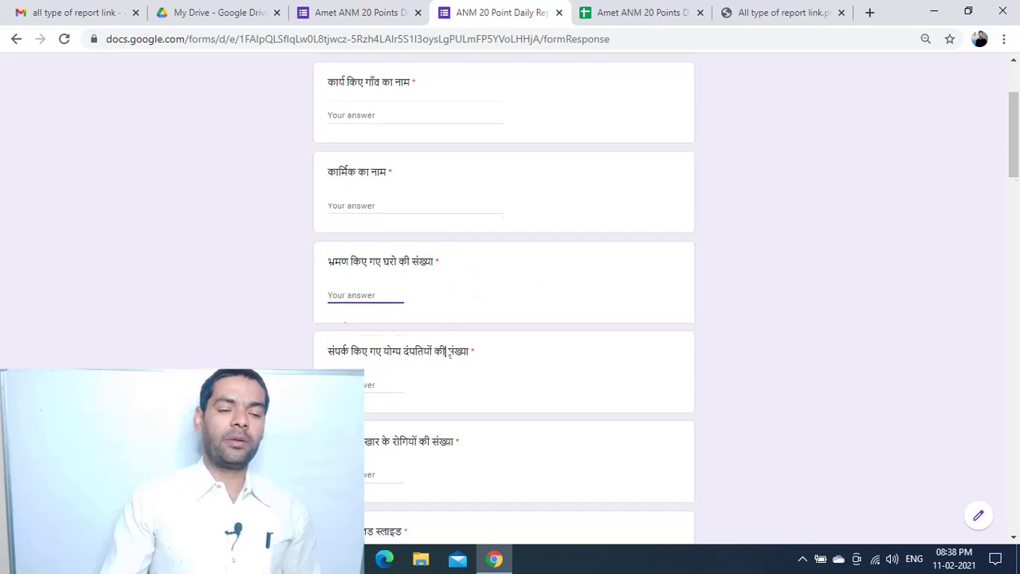
scroll(442, 308, "down", 15)
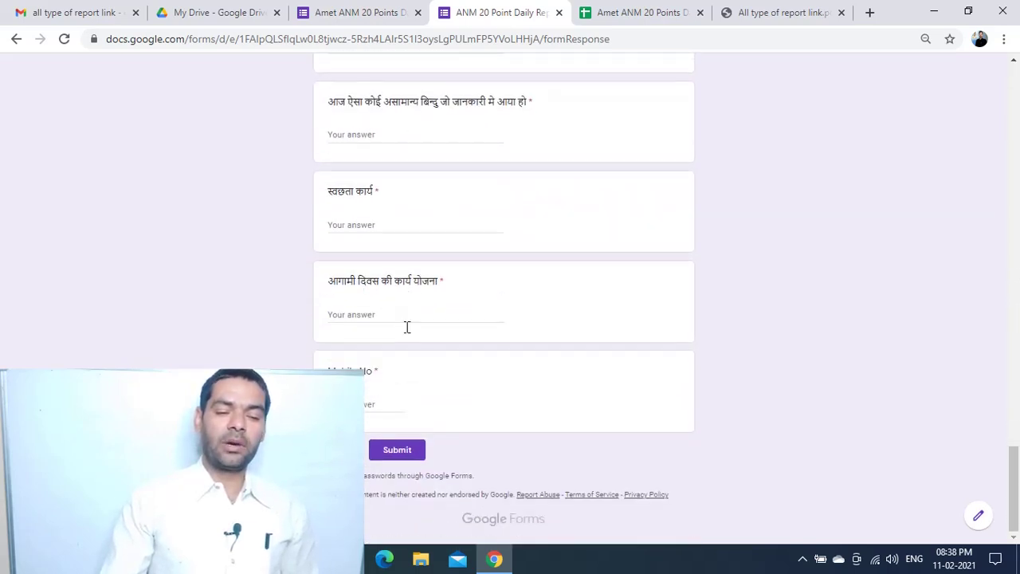
left_click(399, 448)
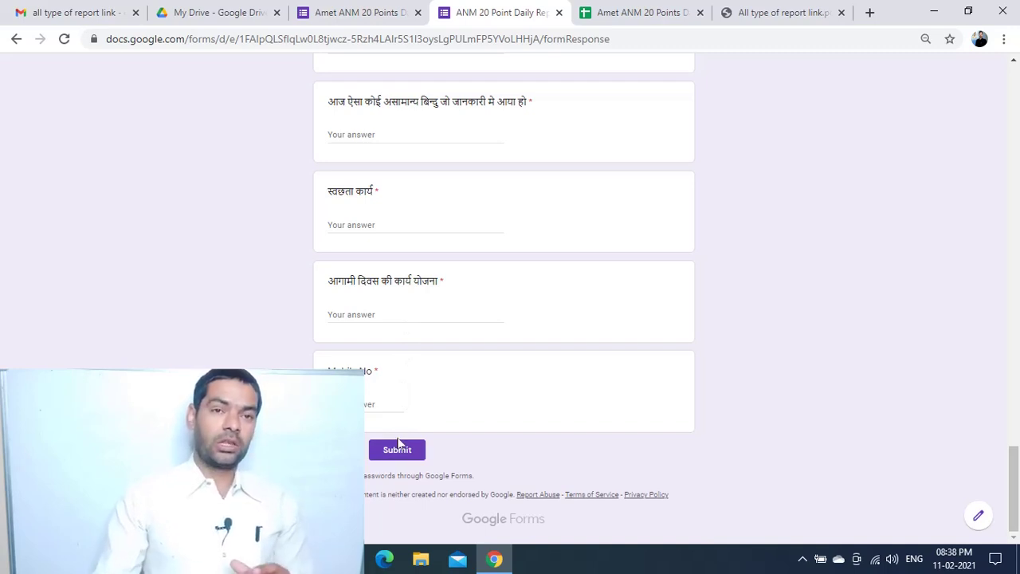
Step: Switch to the Amet ANM 20 Points Daily Report responses spreadsheet and examine the submitted entries
left_click(630, 14)
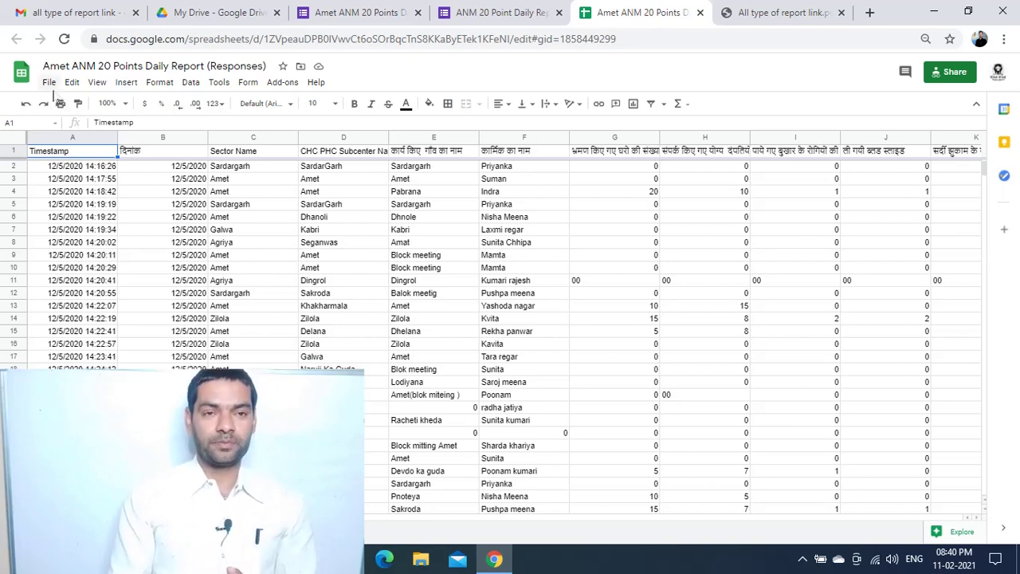
left_click(510, 229)
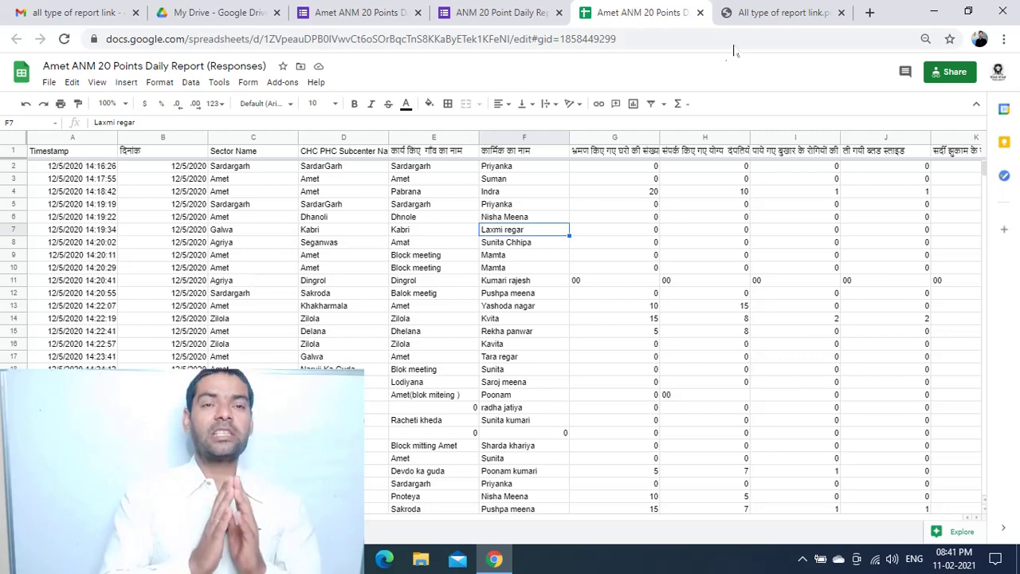
Step: Look through all pages of All type of report link.pdf for the entry and monitoring links of each report and block
left_click(757, 22)
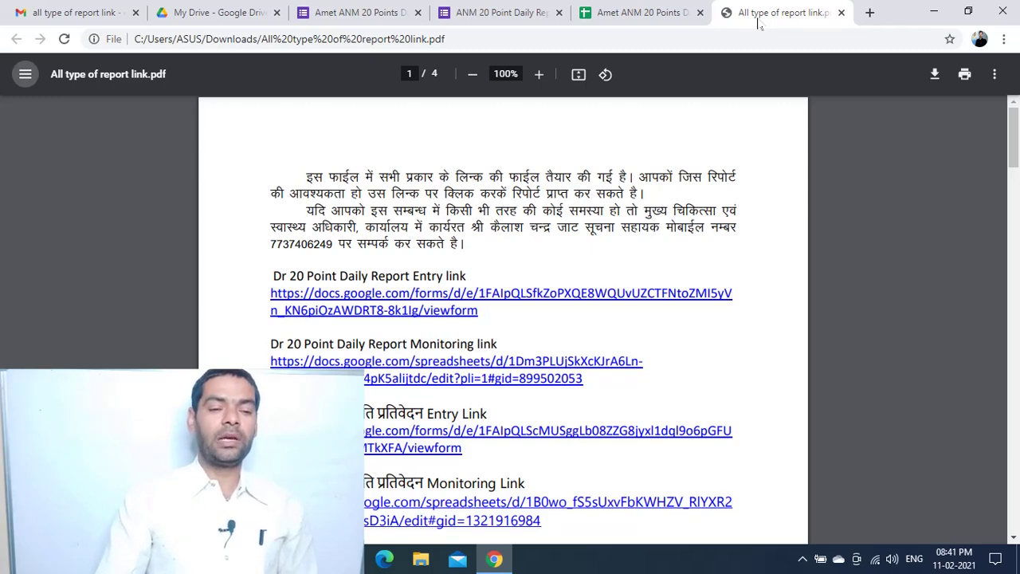
scroll(648, 196, "down", 1)
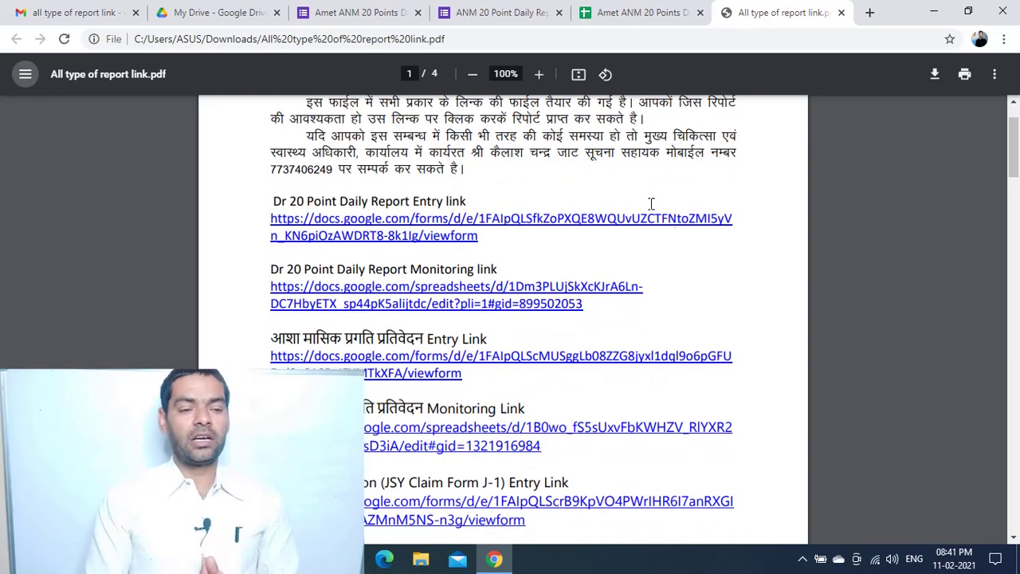
scroll(697, 243, "down", 2)
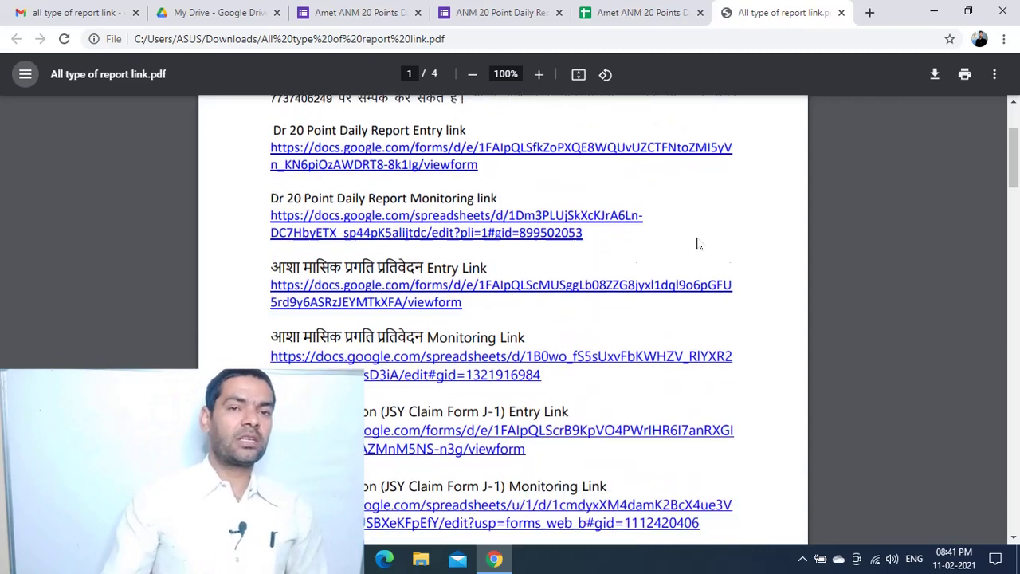
scroll(694, 246, "down", 1)
scroll(693, 246, "down", 1)
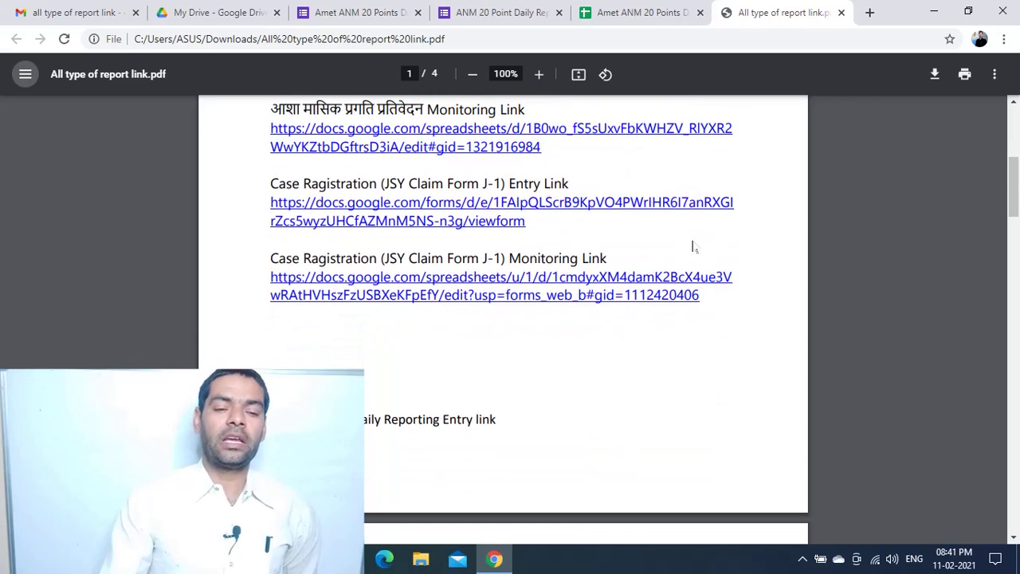
scroll(626, 241, "down", 2)
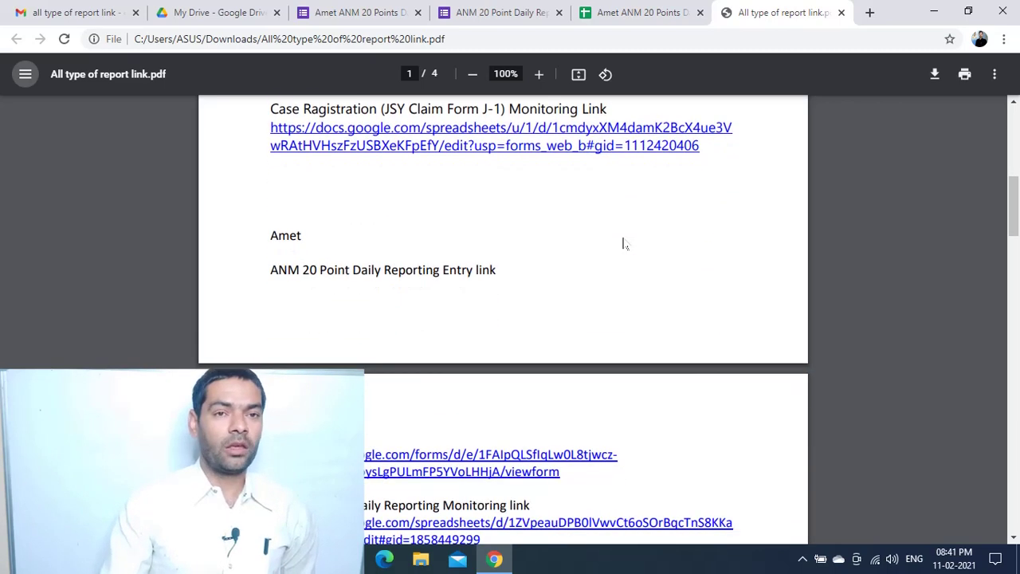
scroll(625, 242, "down", 4)
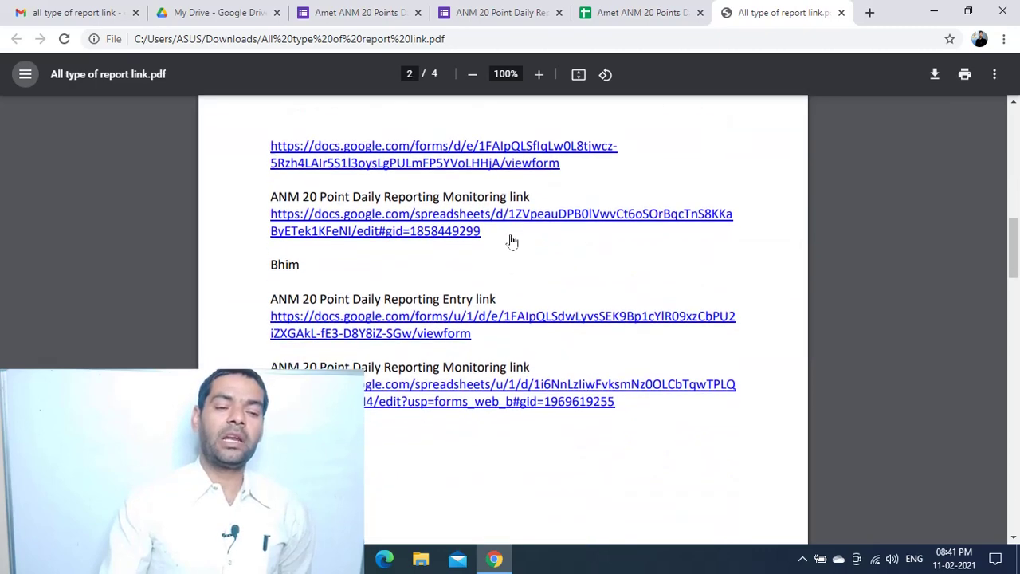
scroll(512, 241, "down", 4)
scroll(512, 241, "down", 3)
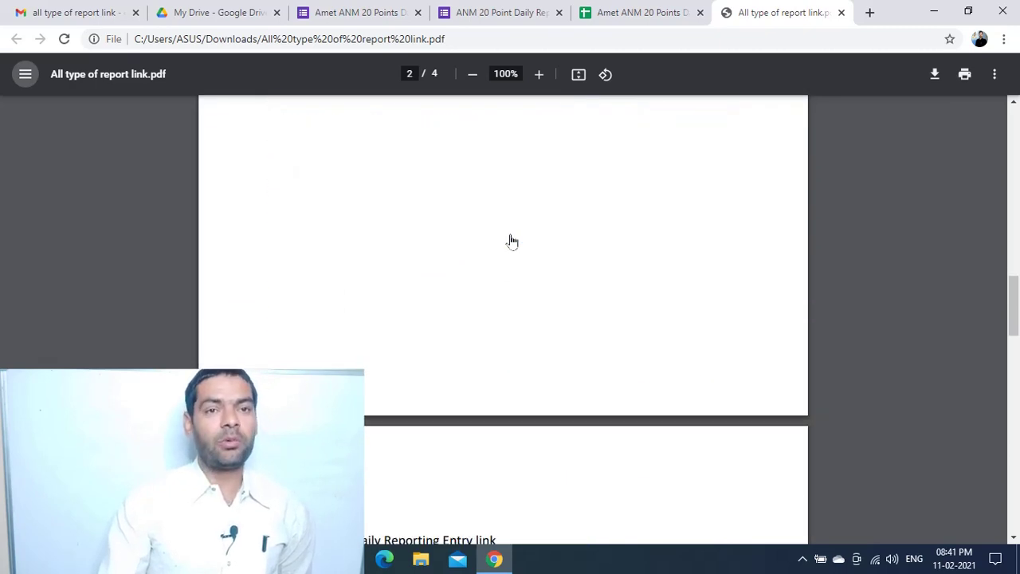
scroll(512, 242, "down", 3)
scroll(513, 241, "down", 1)
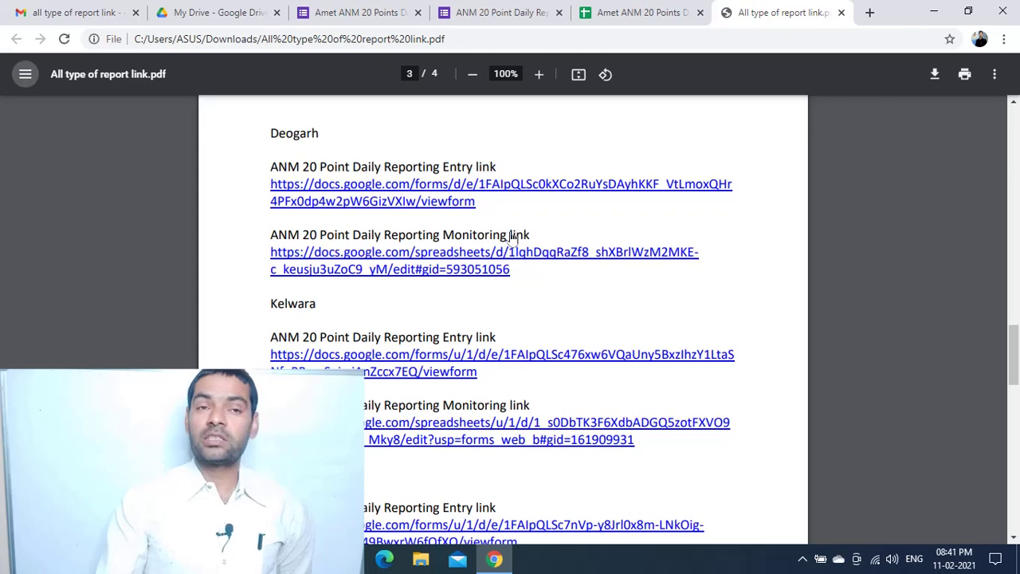
scroll(513, 237, "down", 10)
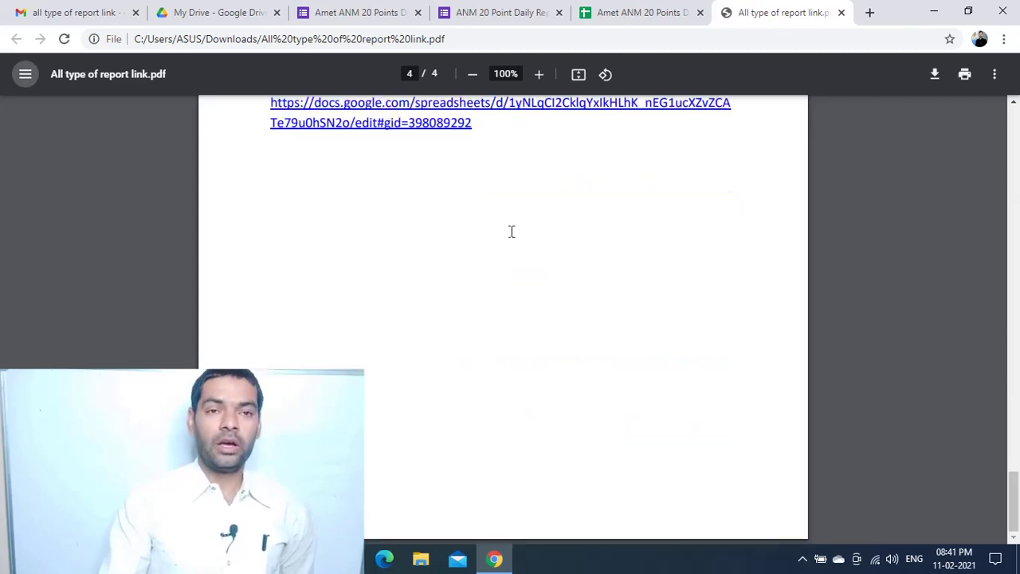
scroll(528, 223, "up", 15)
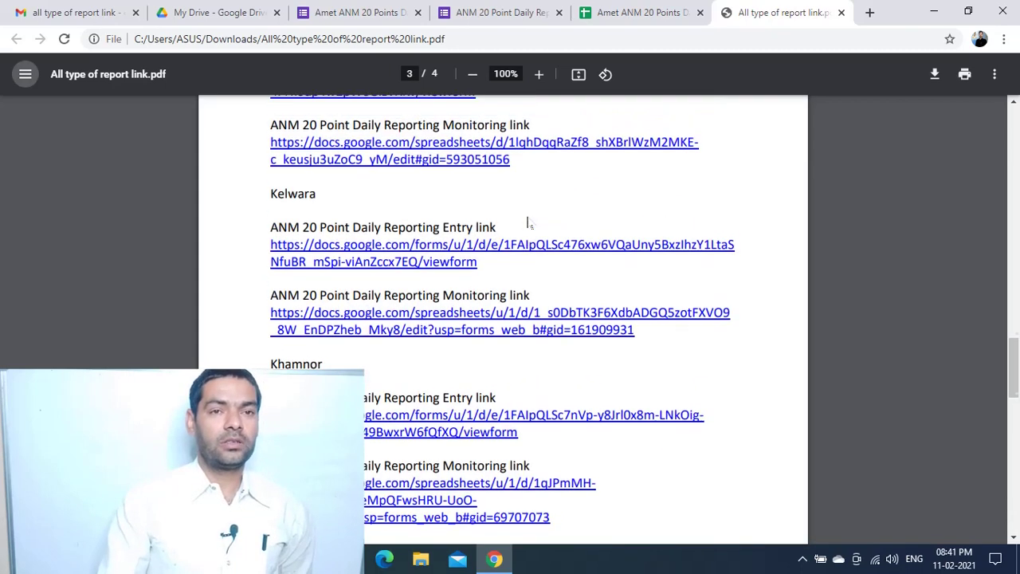
scroll(528, 222, "up", 12)
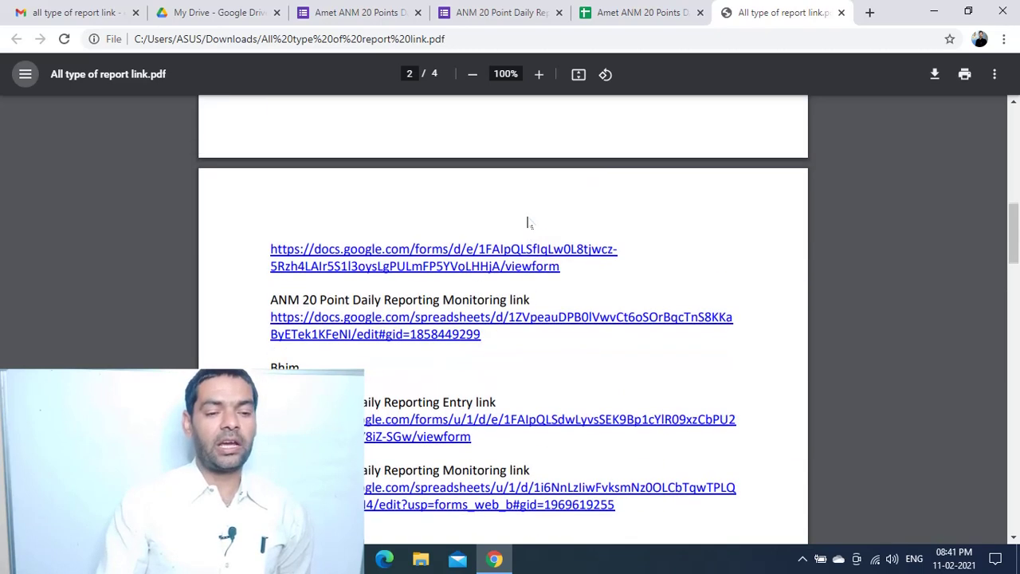
scroll(527, 222, "up", 1)
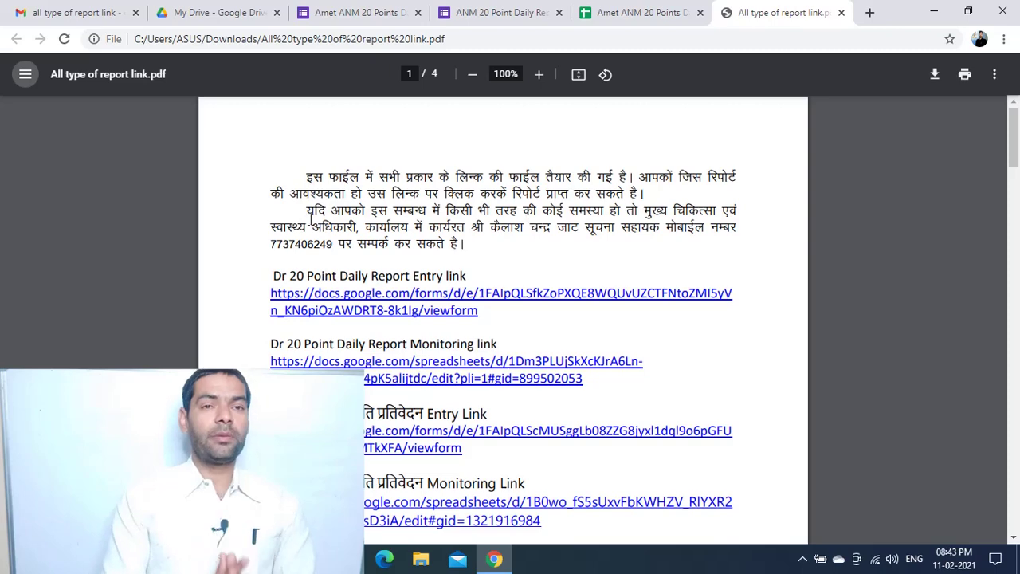
Step: Go from the Gmail inbox to Google Drive and create a new blank Google Form
left_click(88, 13)
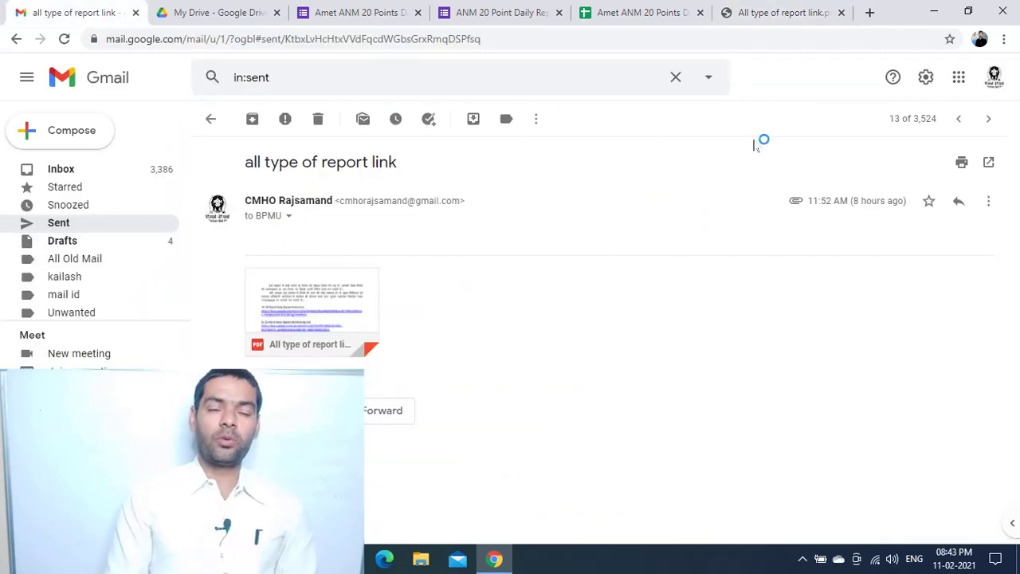
left_click(75, 168)
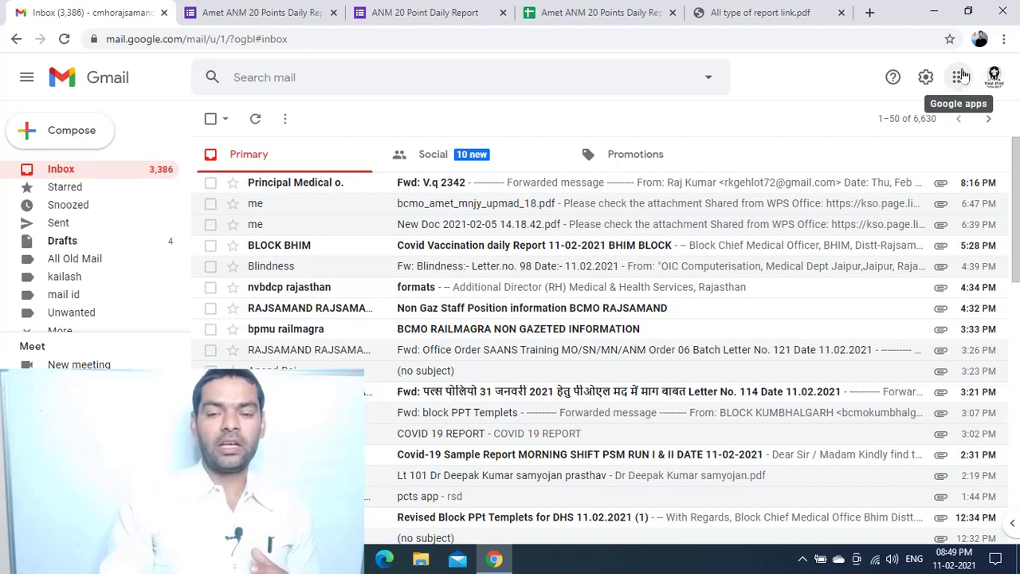
left_click(961, 78)
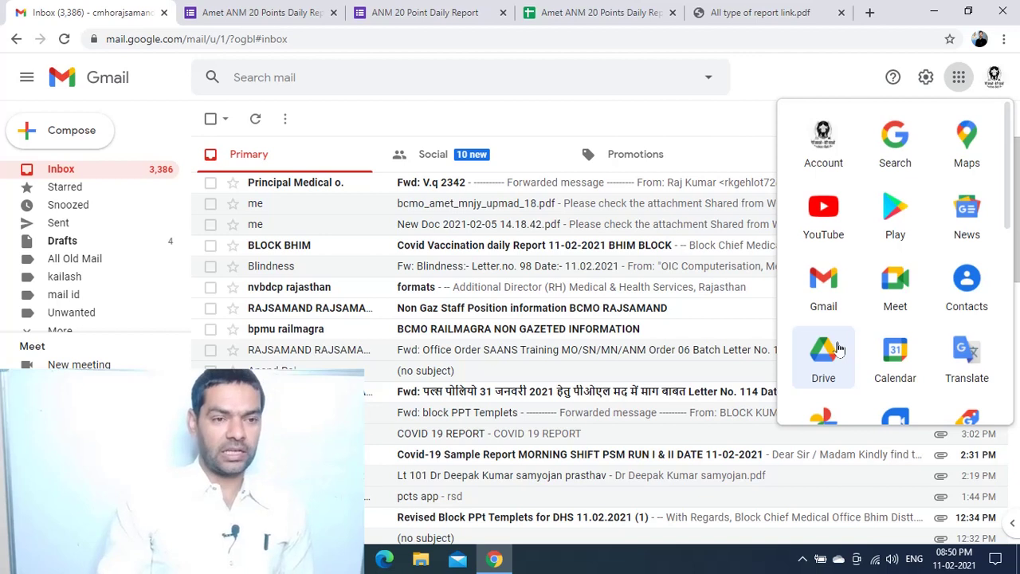
left_click(839, 348)
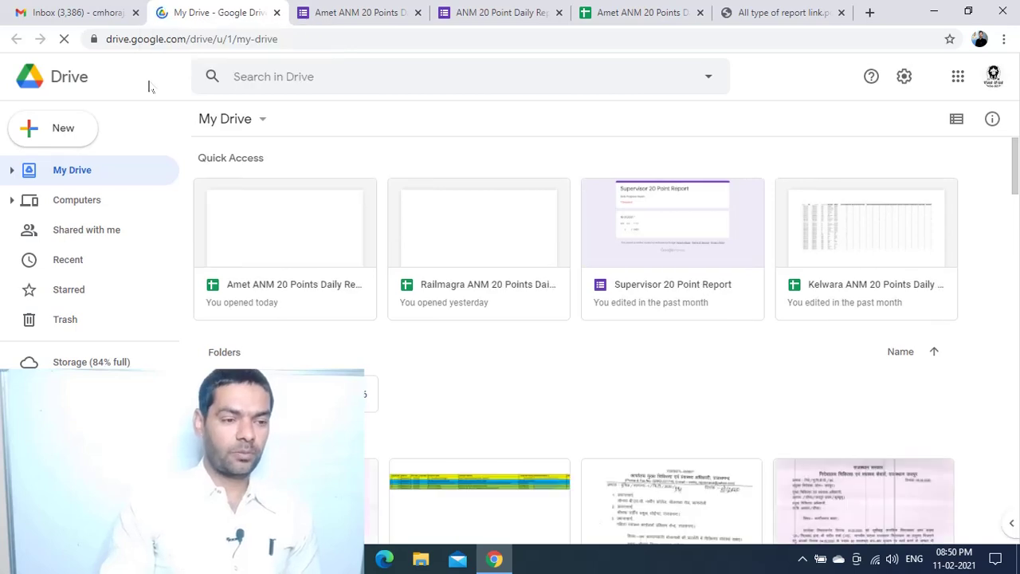
left_click(77, 132)
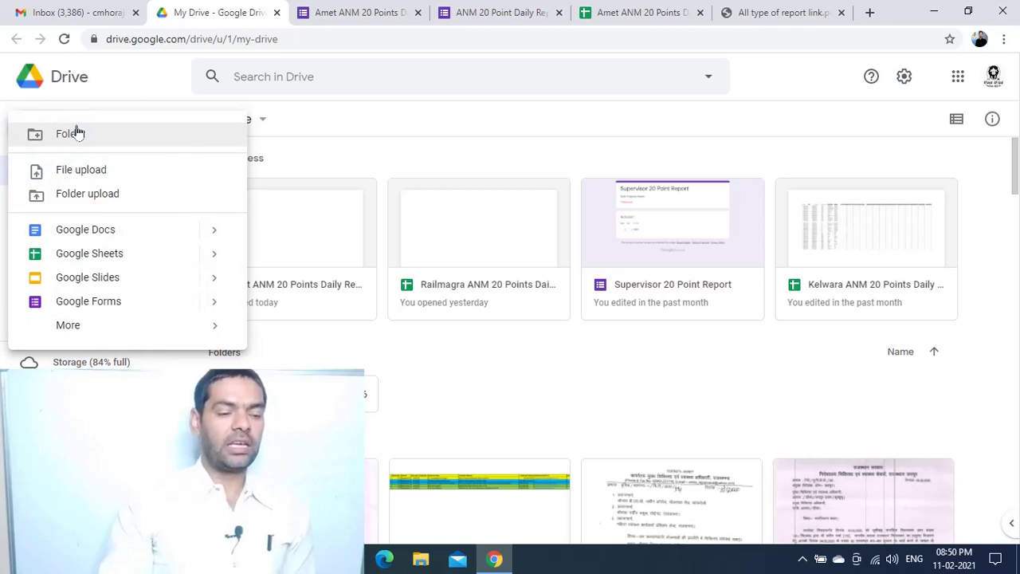
left_click(120, 310)
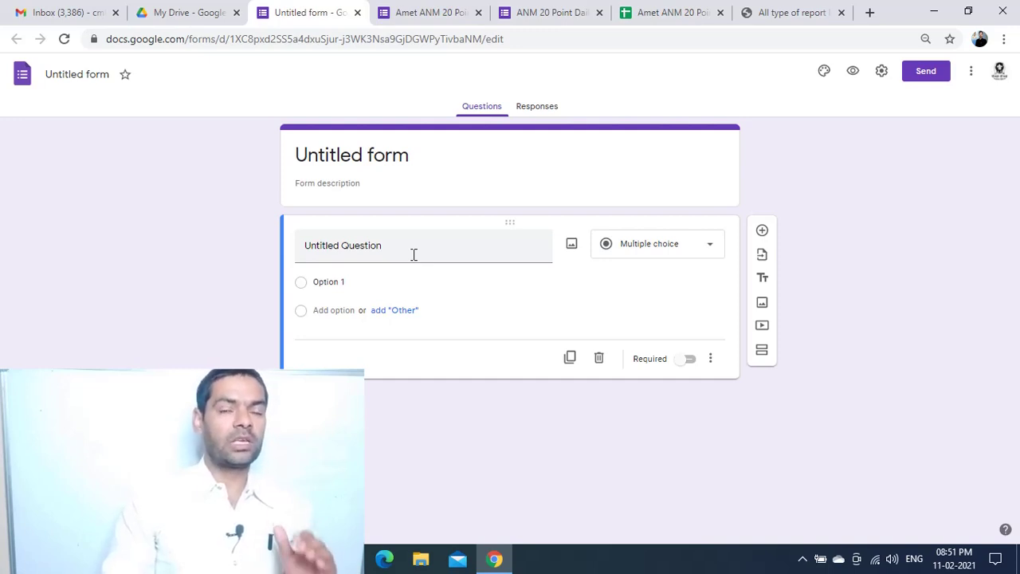
left_click(411, 163)
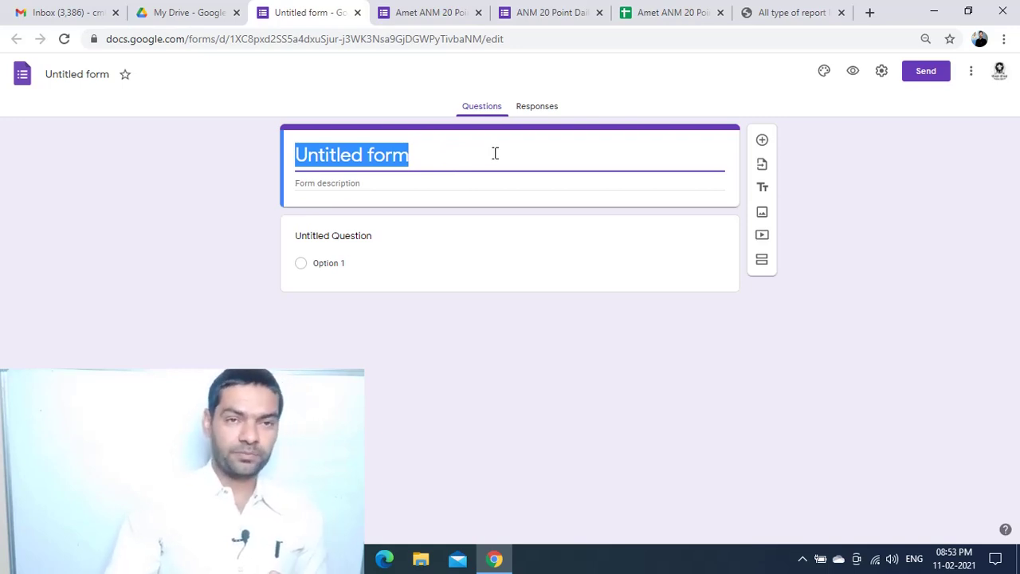
left_click(90, 75)
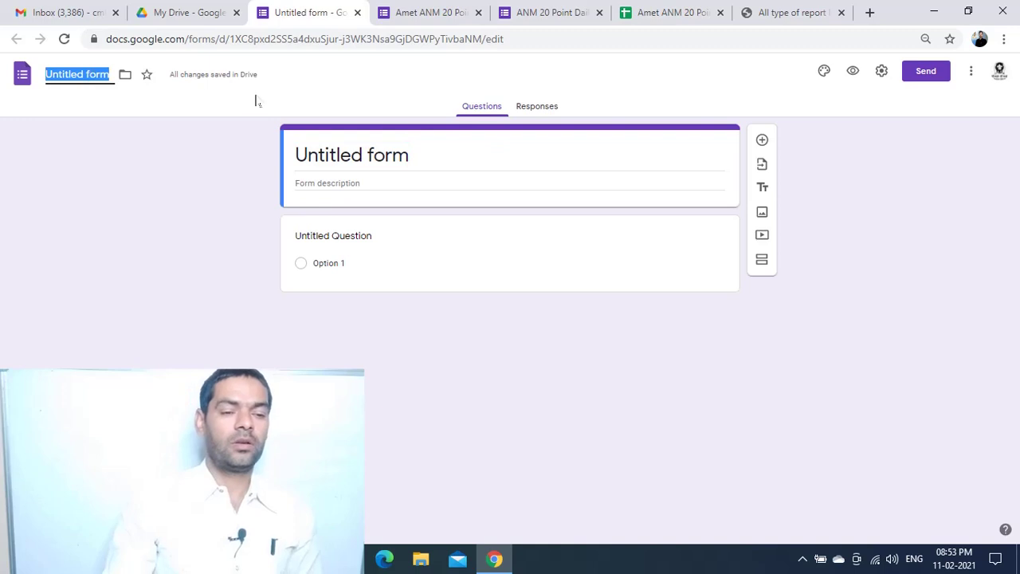
left_click(301, 99)
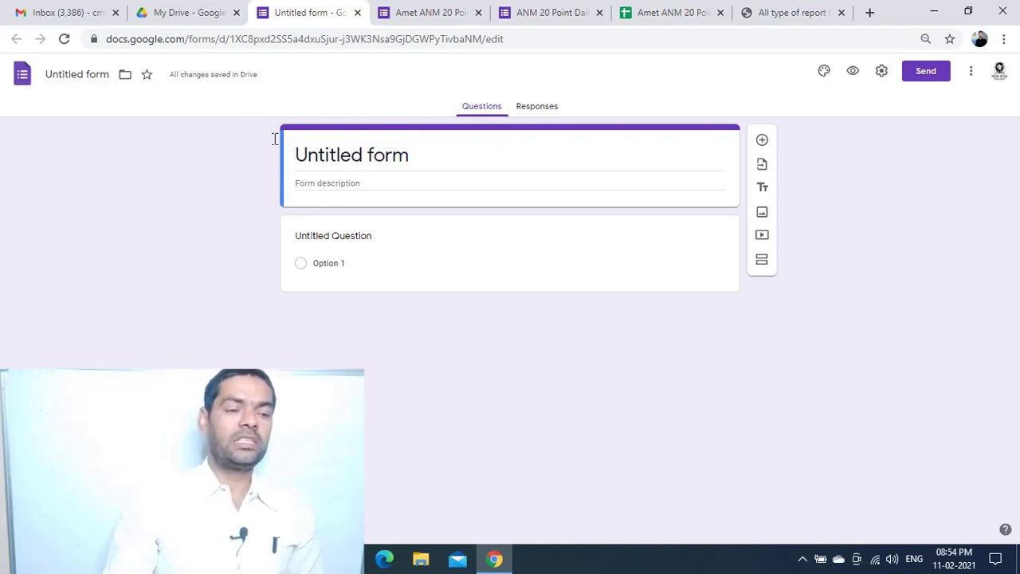
Step: Rename the untitled form's file as Form-S
left_click(92, 76)
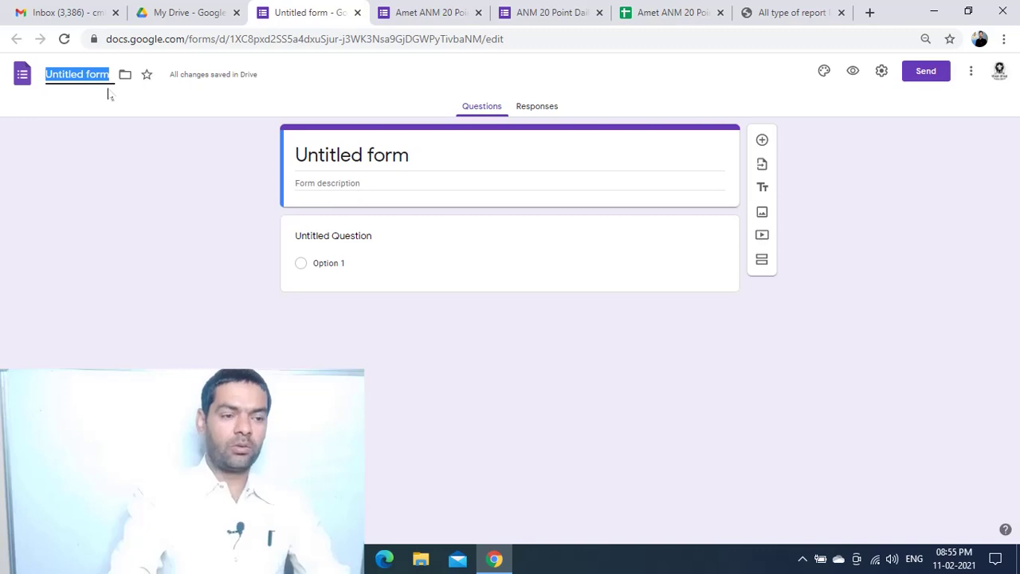
type("Form-S")
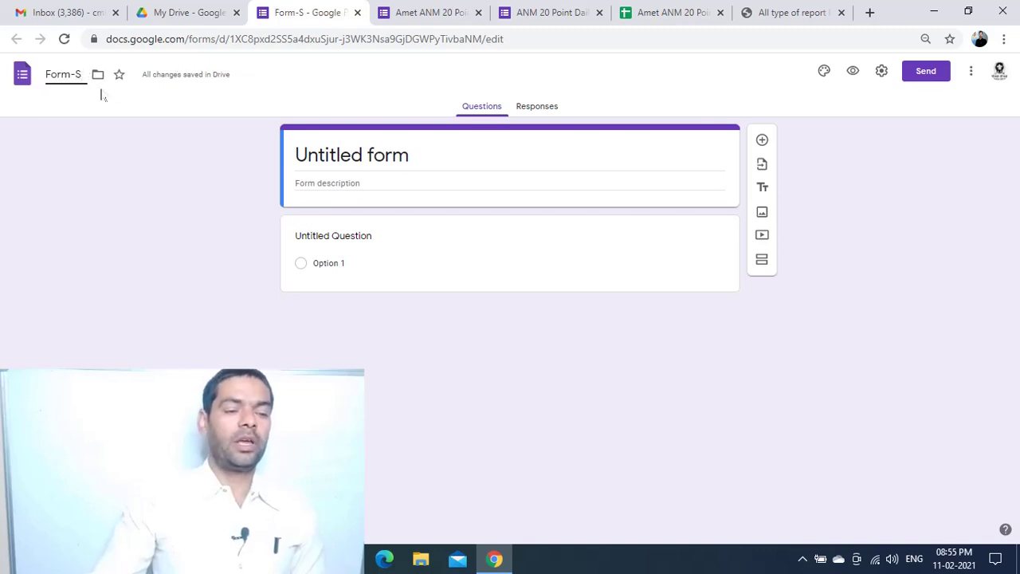
left_click(200, 110)
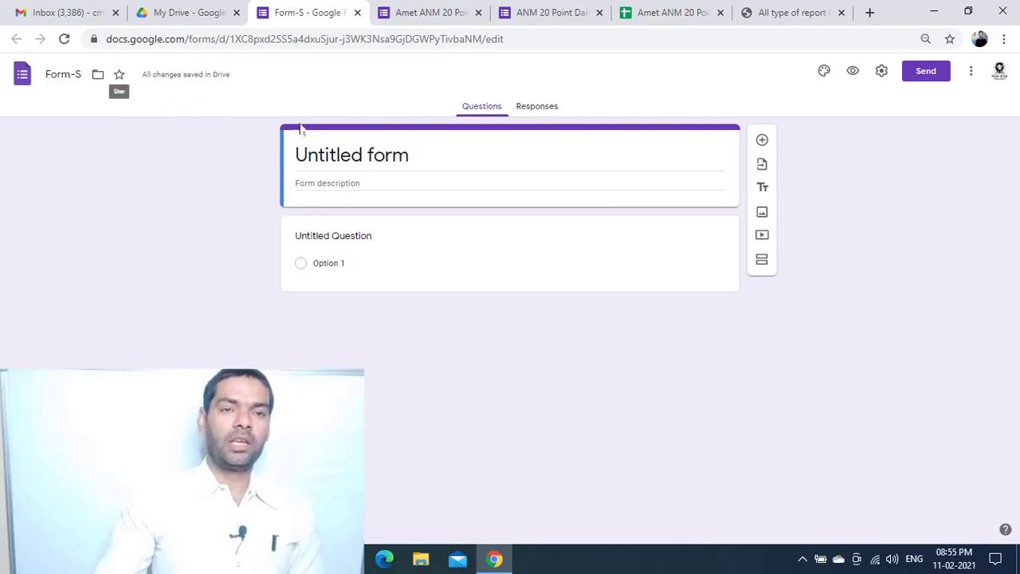
Step: Replace the untitled form's heading with the title Form-S
left_click(421, 157)
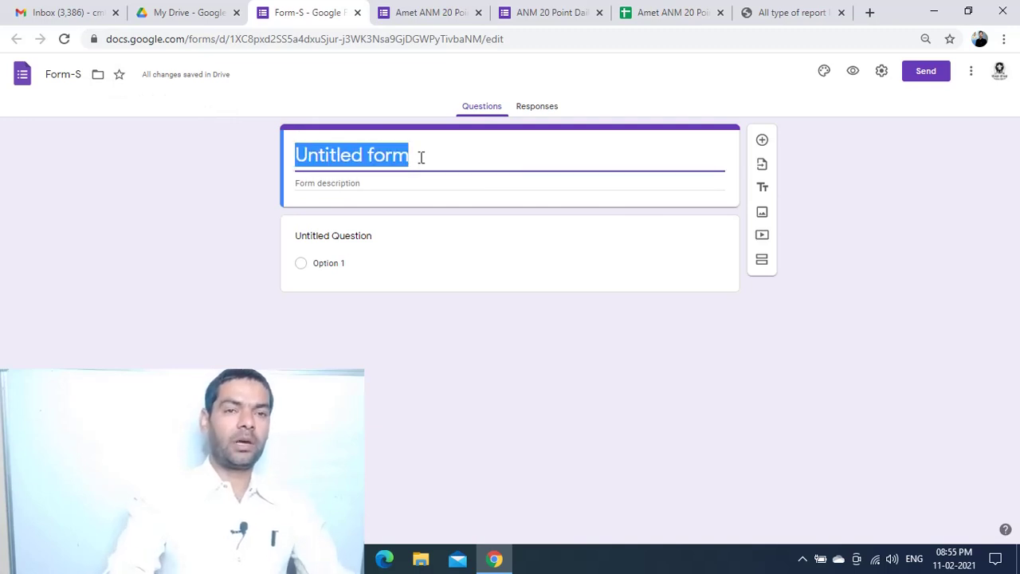
type("Form")
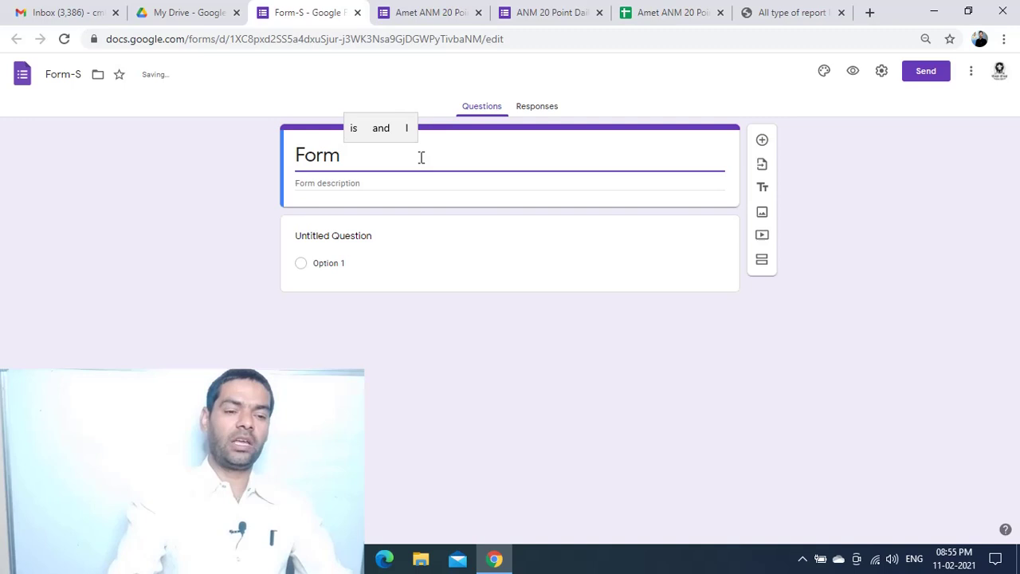
key("BackSpace")
type("-S")
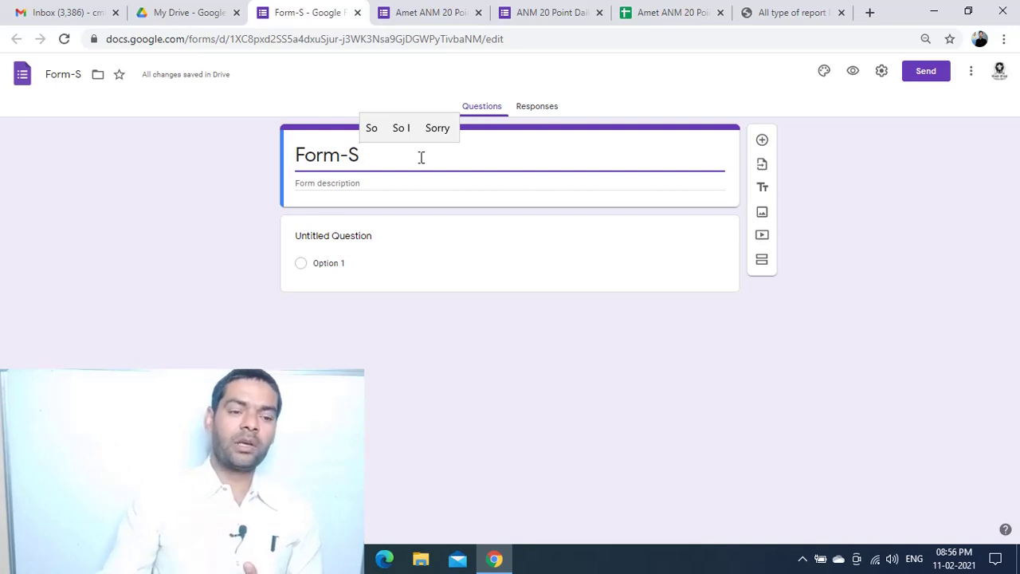
left_click(254, 175)
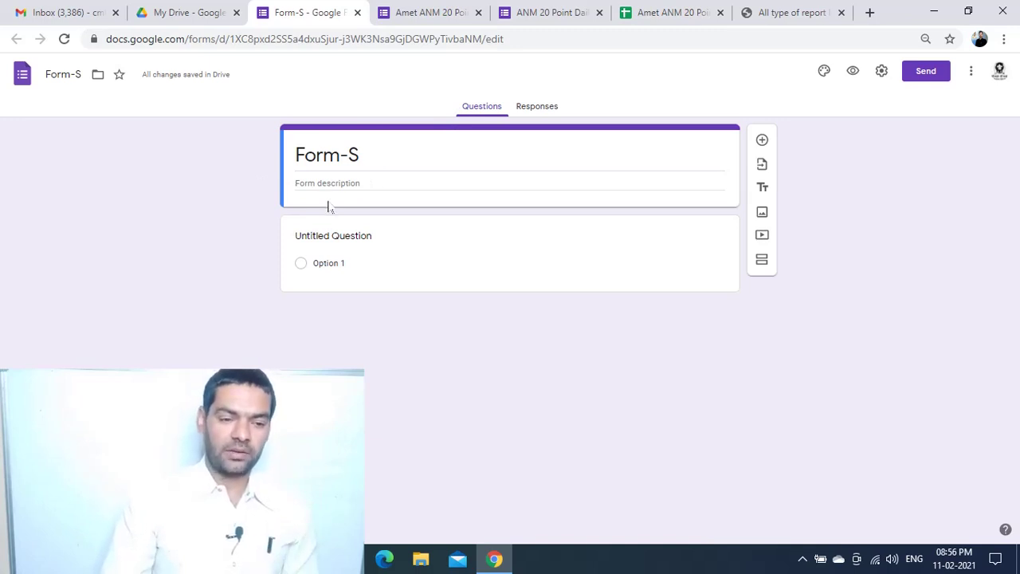
Step: Enter IDSP REPORT FOAMATE as the form description
left_click(408, 184)
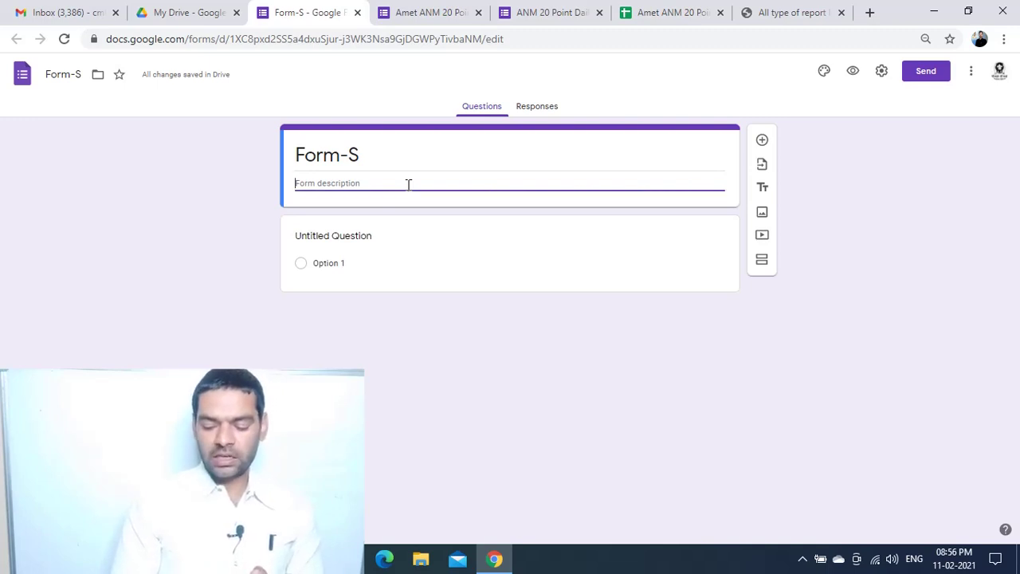
type("Id")
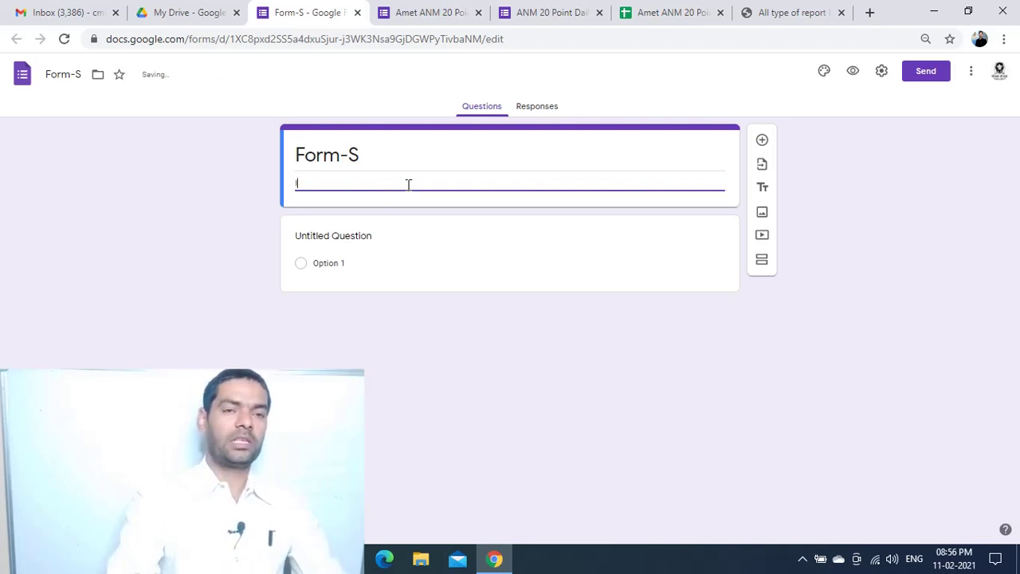
key("BackSpace")
type("I")
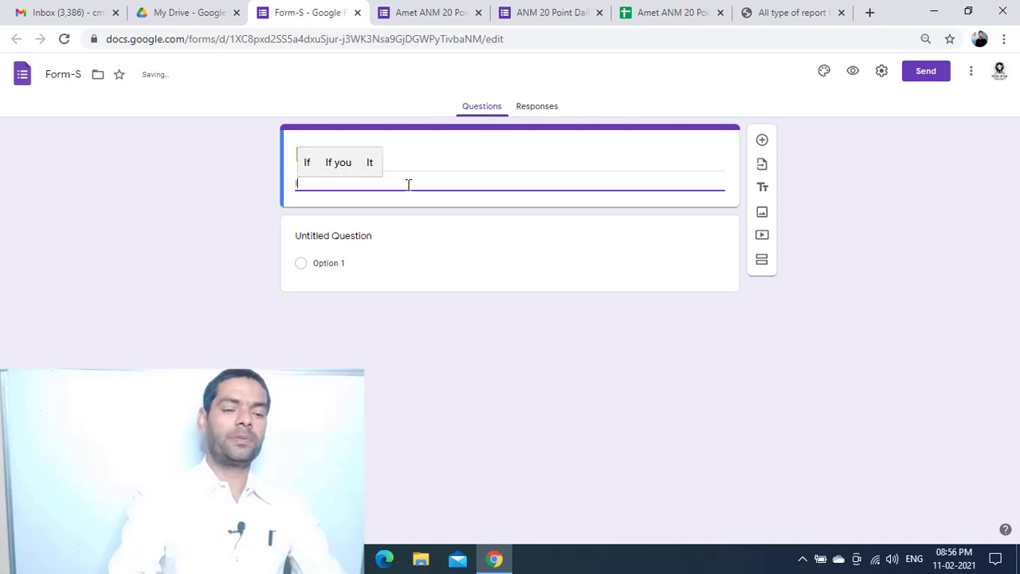
type("DSP REPORT")
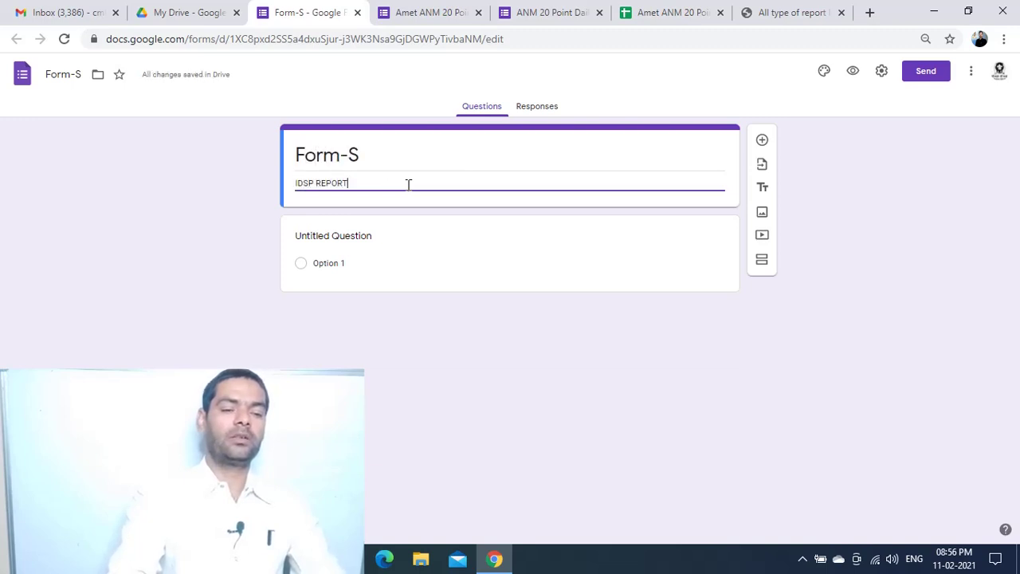
type("ING FORMATE")
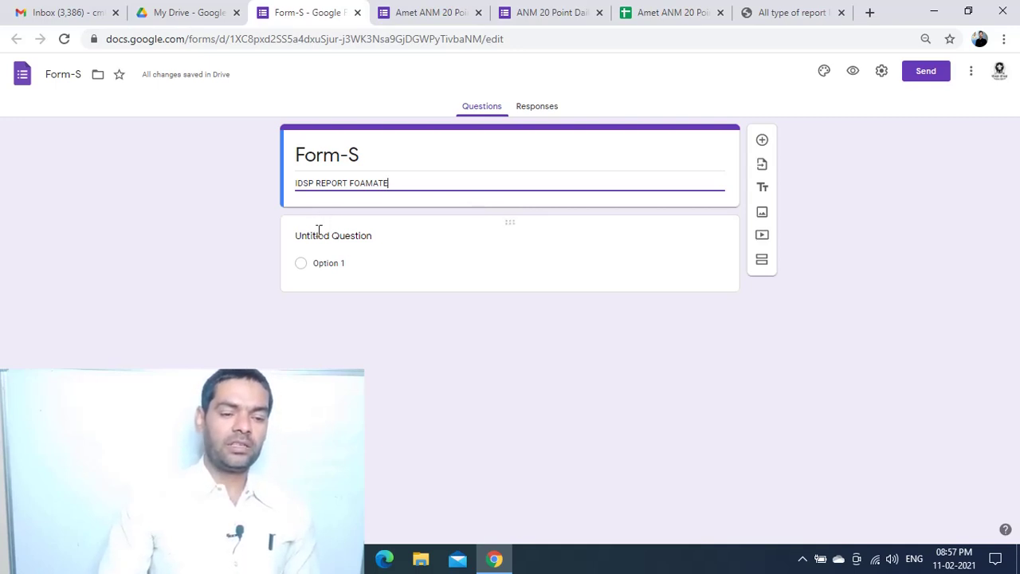
Step: Replace the first question's title with date and set its answer type to Date
left_click(439, 223)
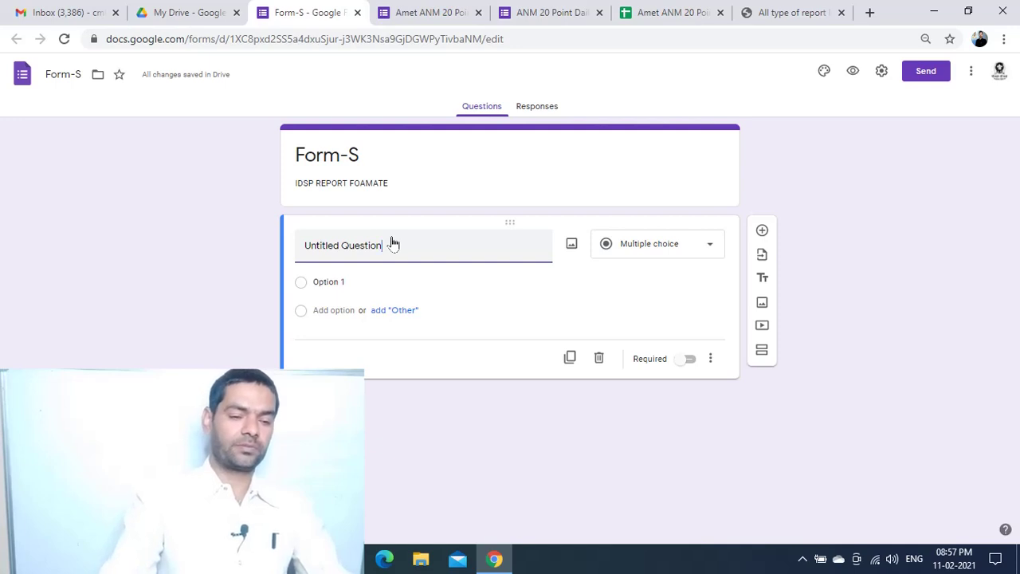
key("BackSpace")
key("BackSpace")
key("BackSpace")
key("BackSpace")
key("BackSpace")
key("BackSpace")
key("BackSpace")
key("BackSpace")
key("BackSpace")
key("BackSpace")
key("BackSpace")
key("BackSpace")
key("BackSpace")
key("BackSpace")
key("BackSpace")
key("BackSpace")
key("BackSpace")
type("dA")
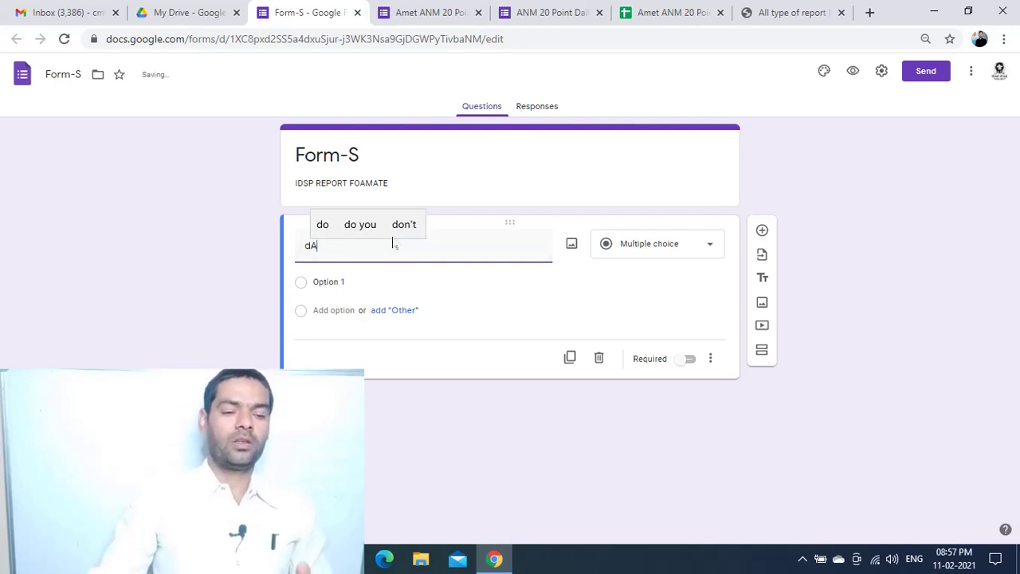
type("TE")
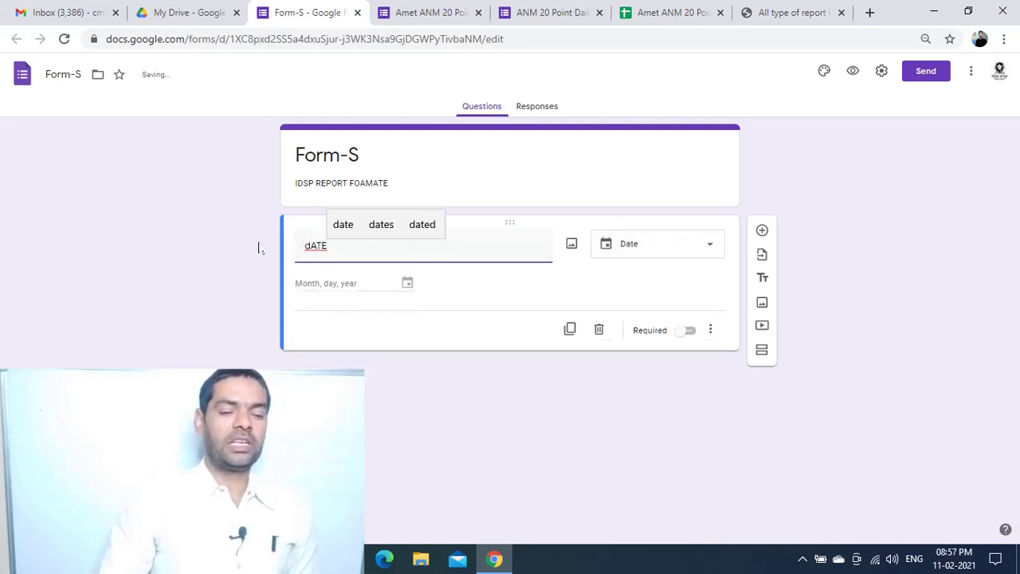
left_click(344, 228)
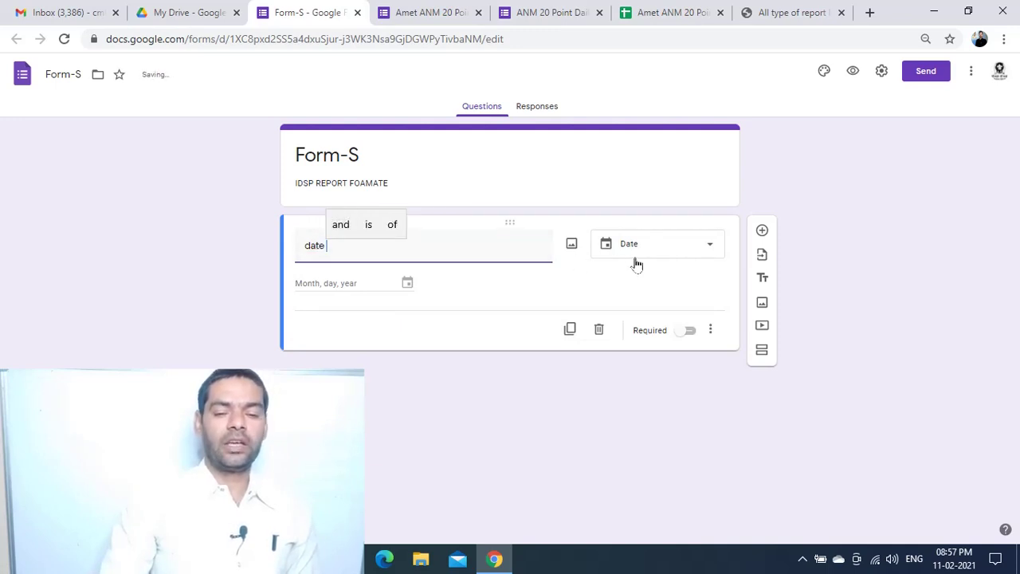
left_click(708, 252)
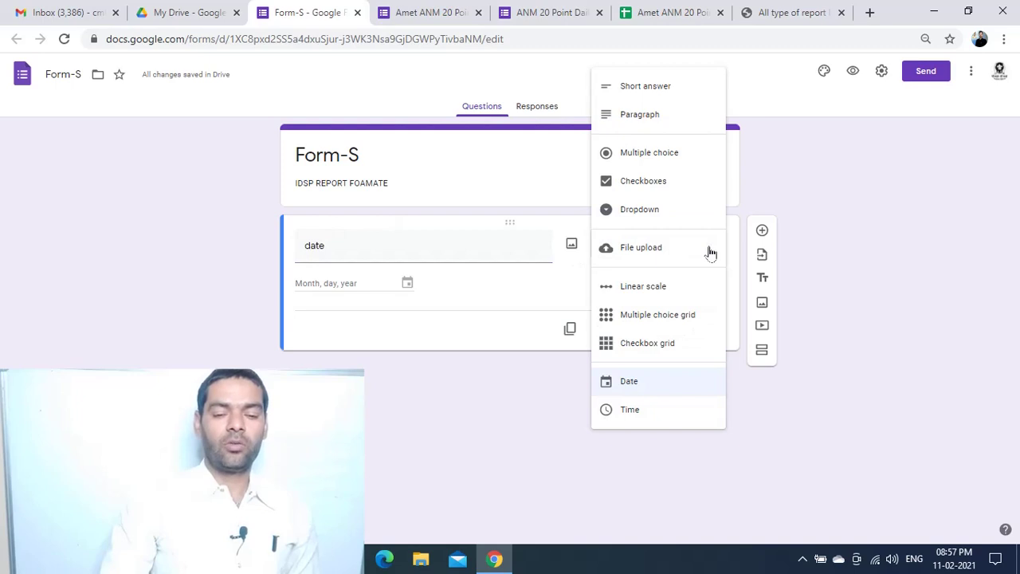
left_click(643, 381)
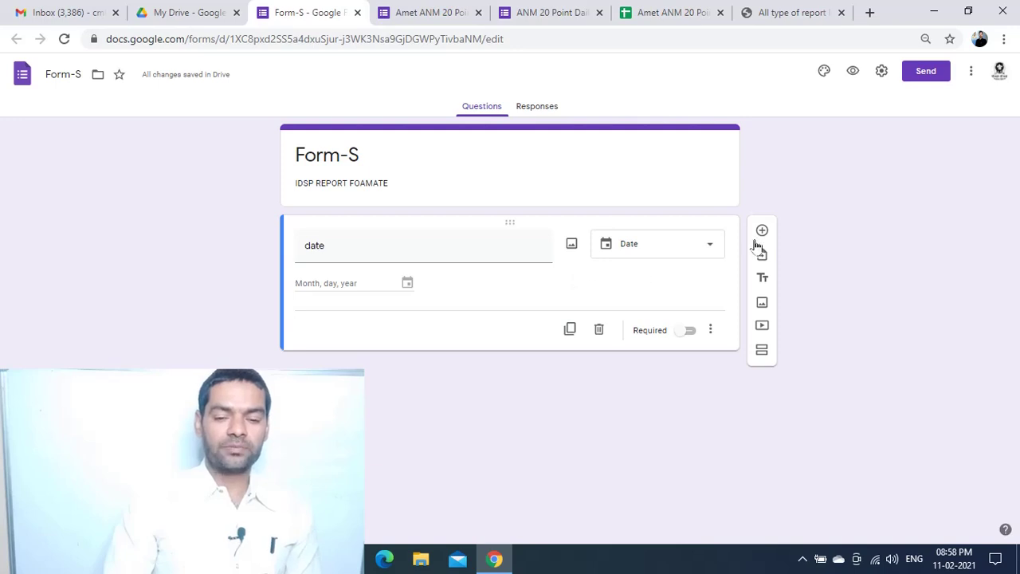
Step: Add a new section after the date question
left_click(759, 354)
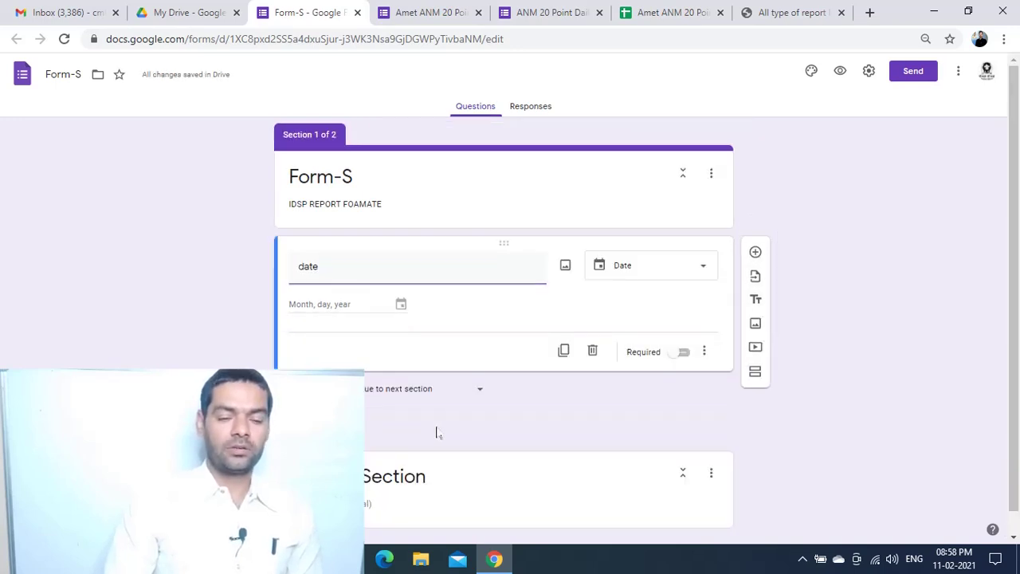
left_click(532, 439)
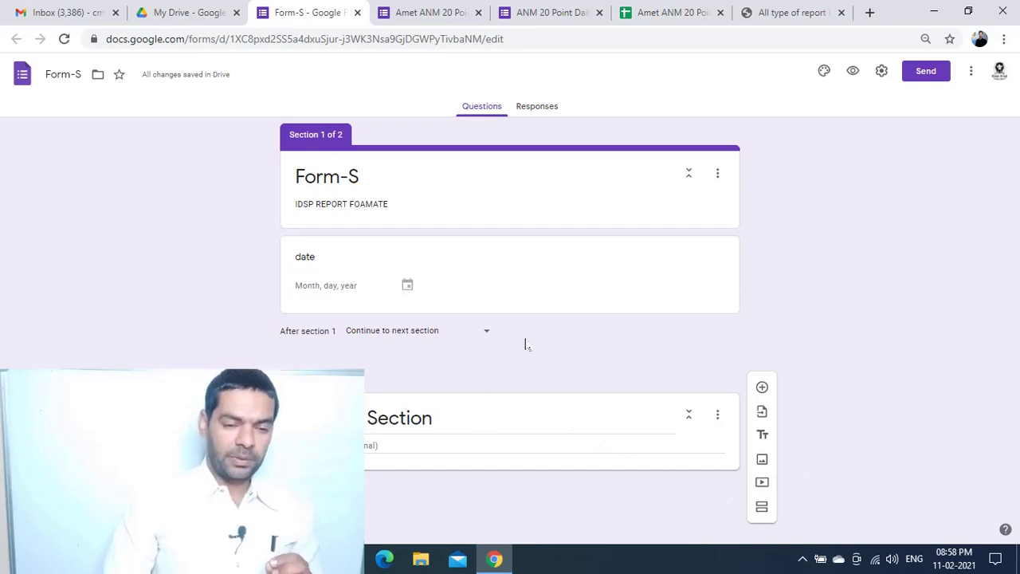
Step: Make the date question required and add an asterisk to the end of its title
left_click(548, 243)
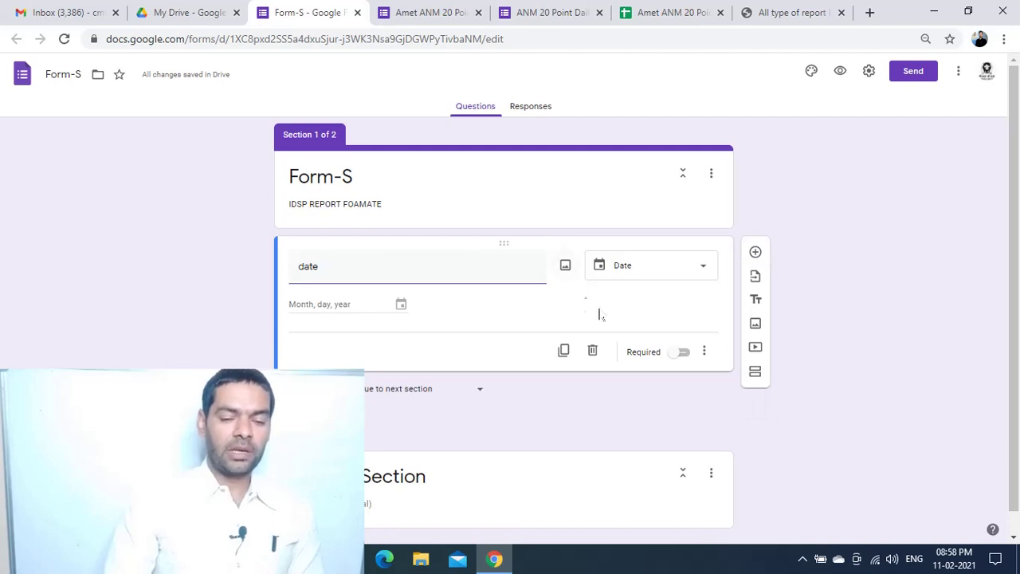
left_click(682, 353)
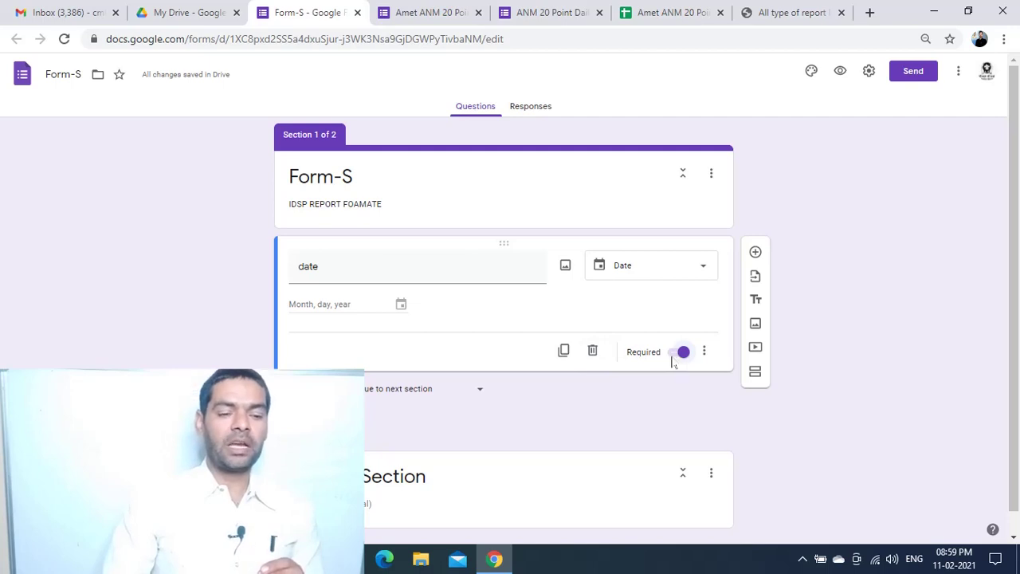
double_click(339, 271)
left_click(583, 334)
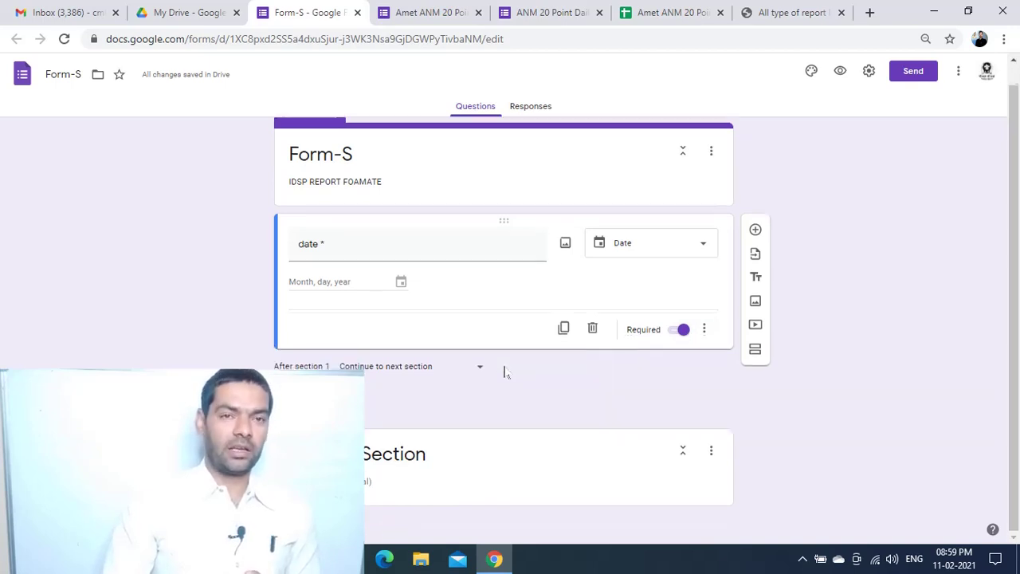
Step: Title the second section Year and replace its blank question with a new one
left_click(422, 451)
type("Year")
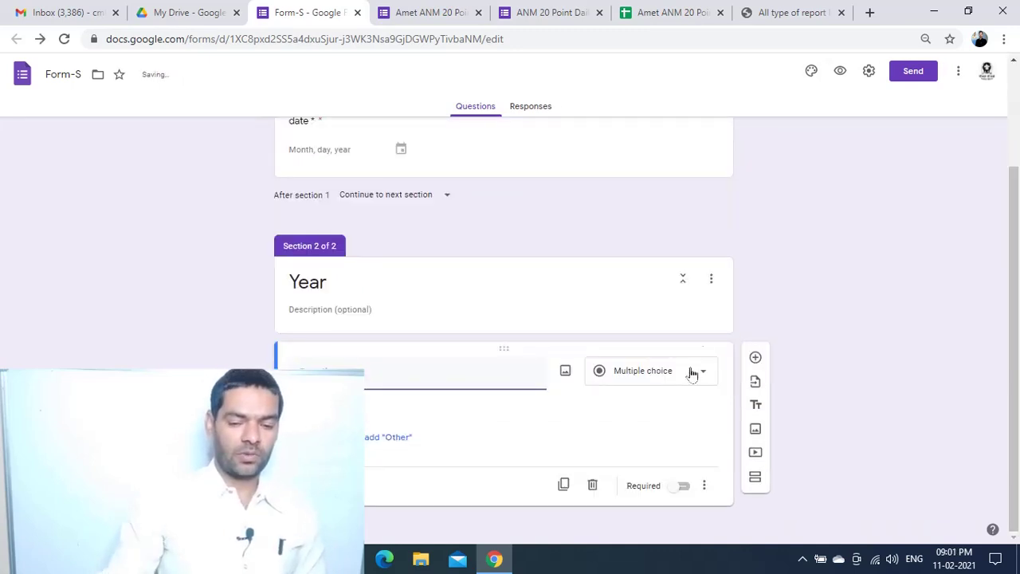
left_click(594, 485)
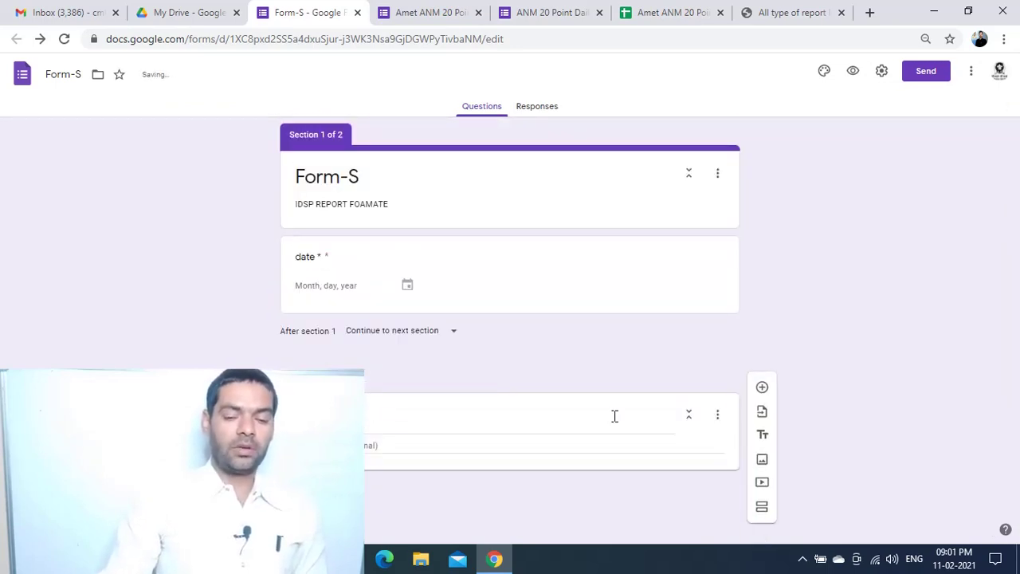
left_click(762, 389)
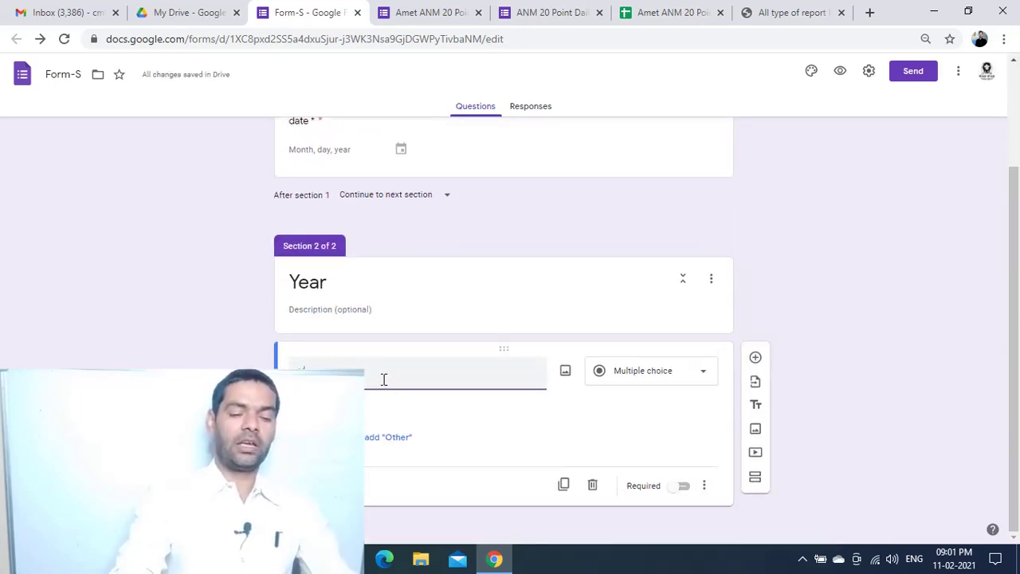
Step: Title the new question in the second section Year and set its answer type to Multiple choice
type("Year")
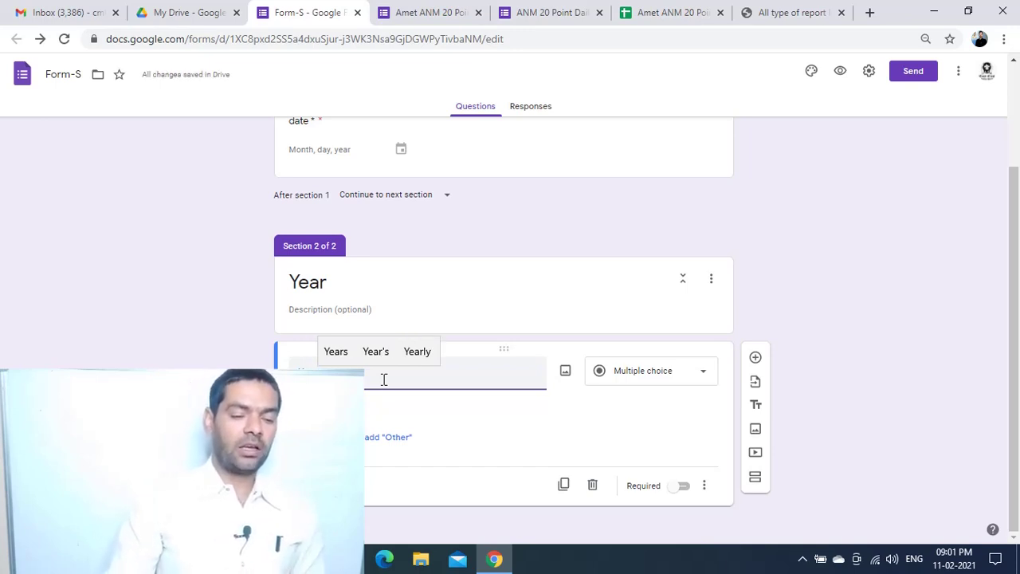
left_click(337, 354)
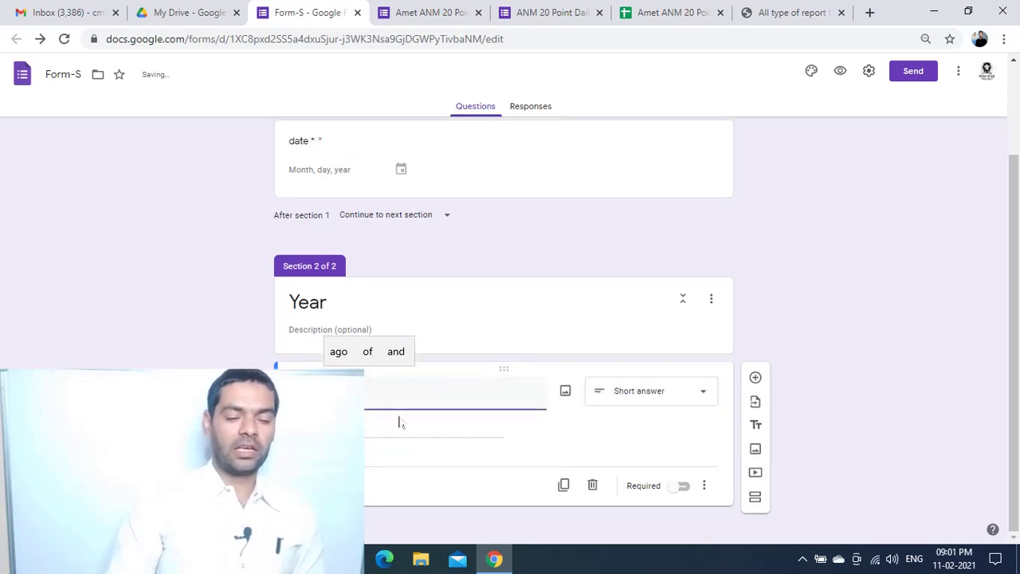
left_click(369, 432)
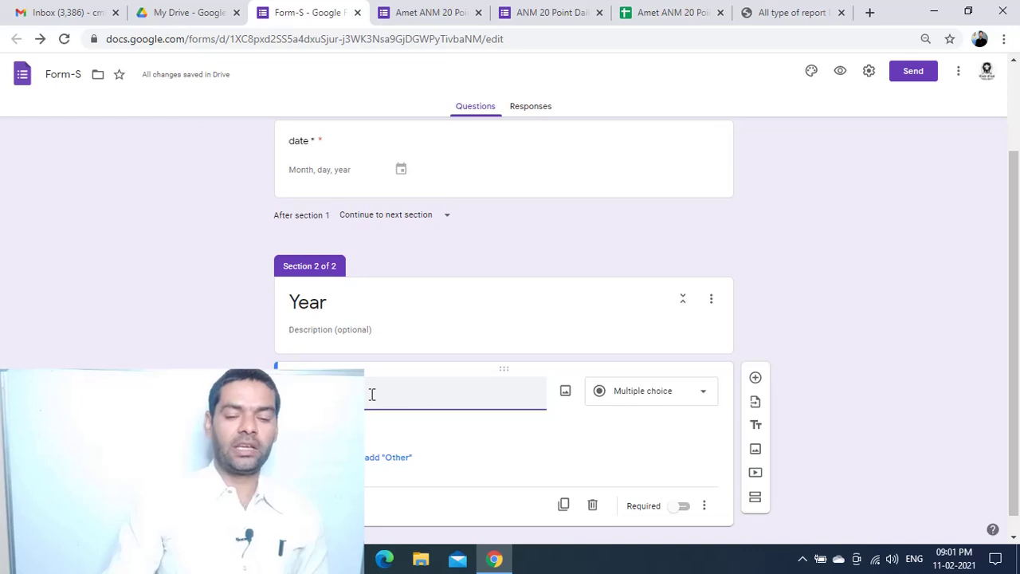
left_click(643, 391)
left_click(629, 263)
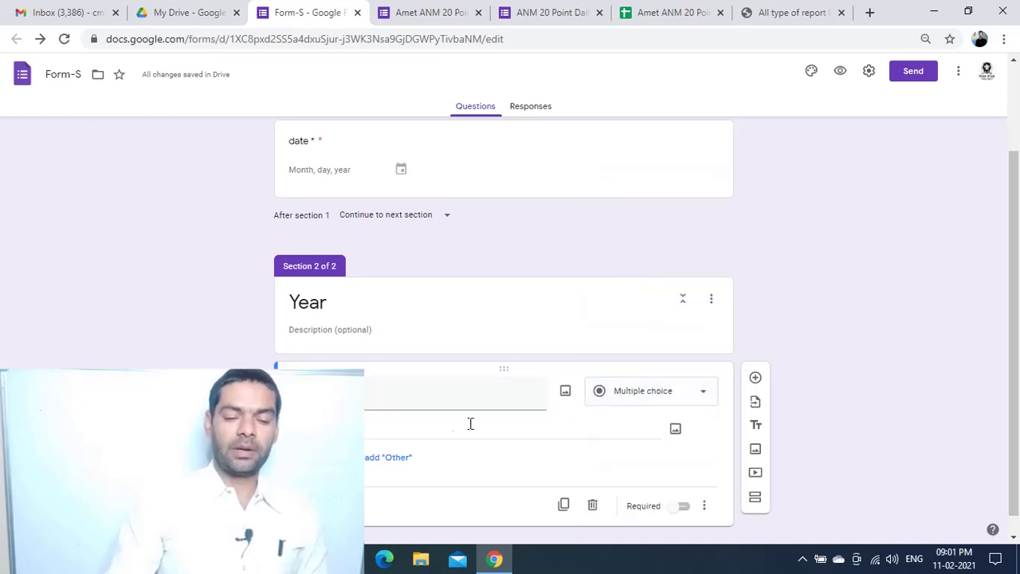
left_click(704, 396)
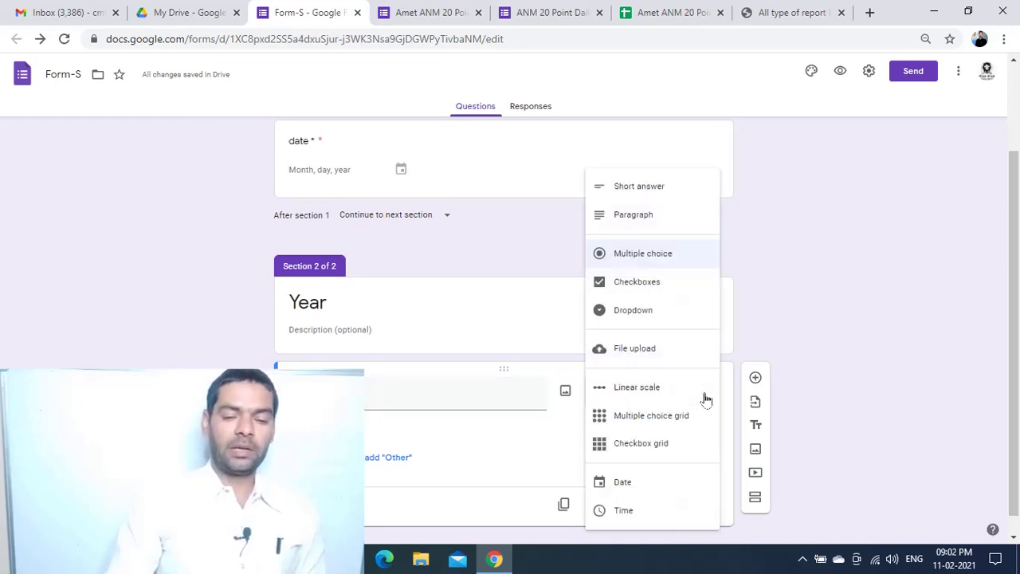
left_click(654, 259)
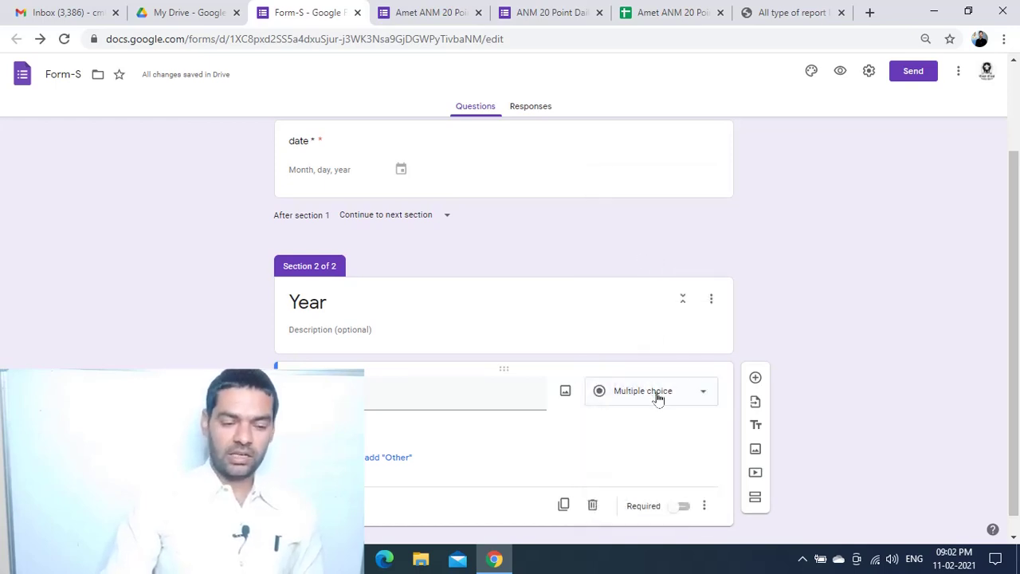
Step: Give the Year question the options 2020-21, 2021-22, 2022-23, 2023-24 and 2024-25, and make it required with an asterisk after its title
left_click(378, 429)
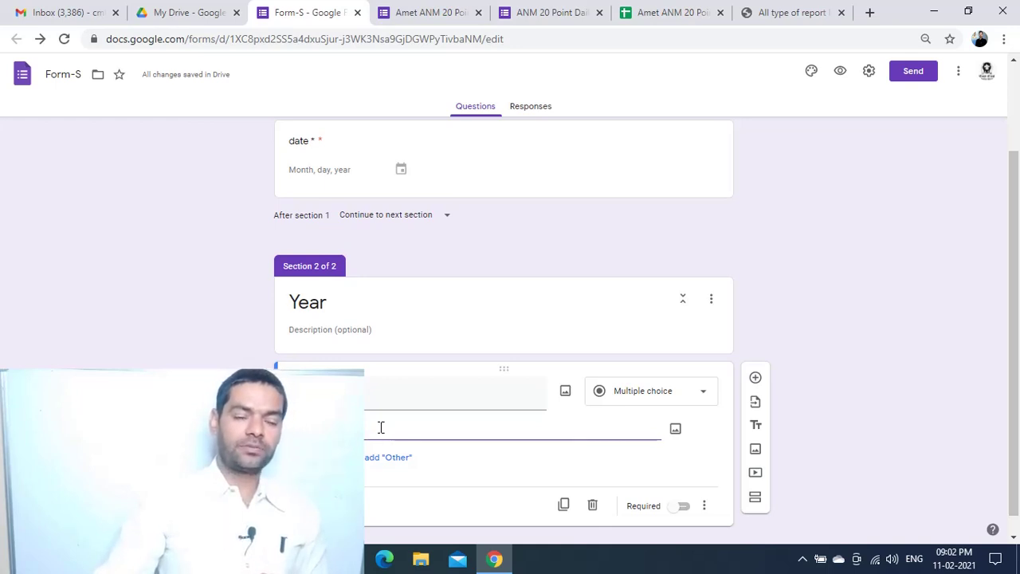
type("2010")
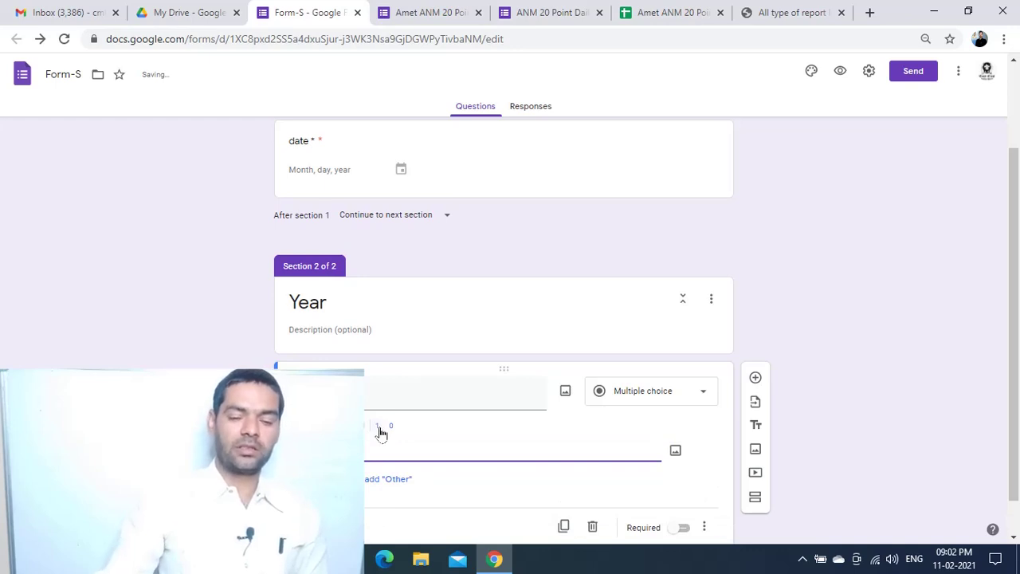
left_click(376, 479)
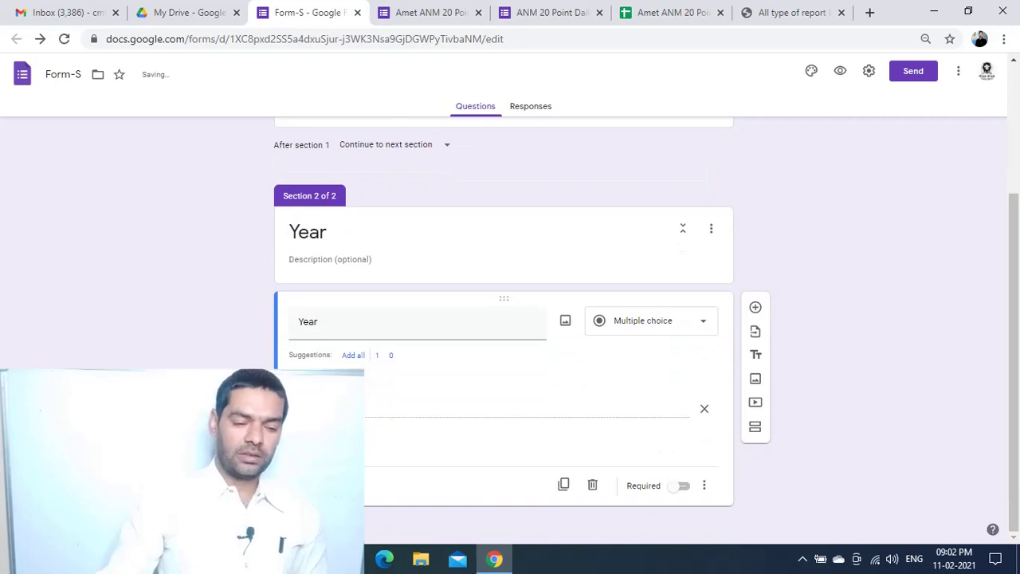
left_click(328, 437)
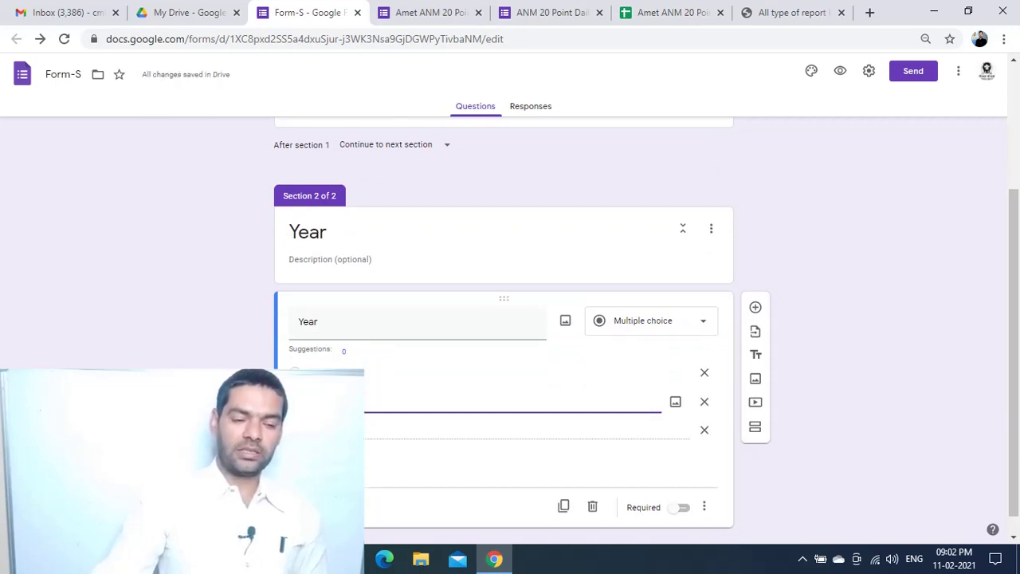
type("20")
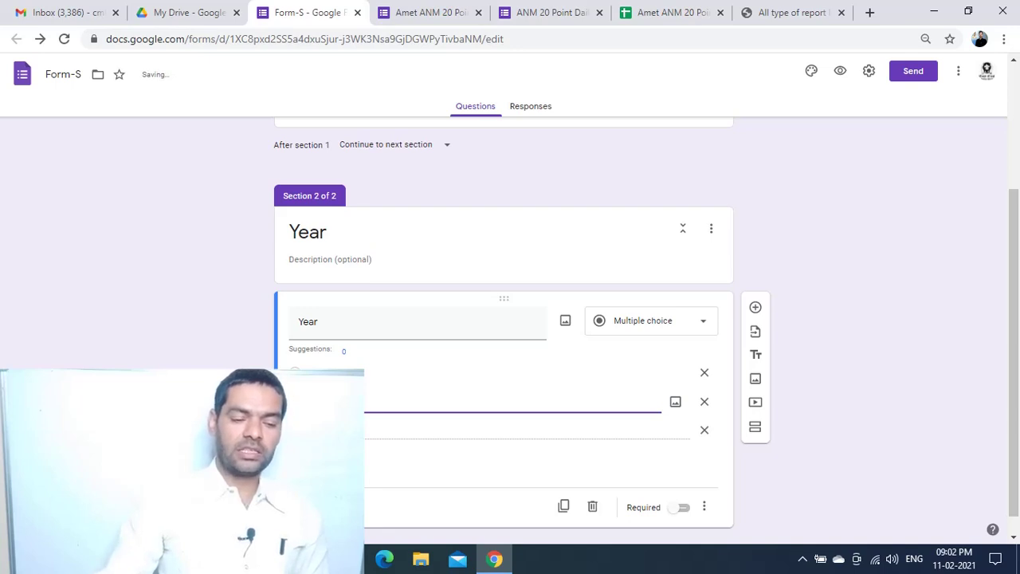
key("Return")
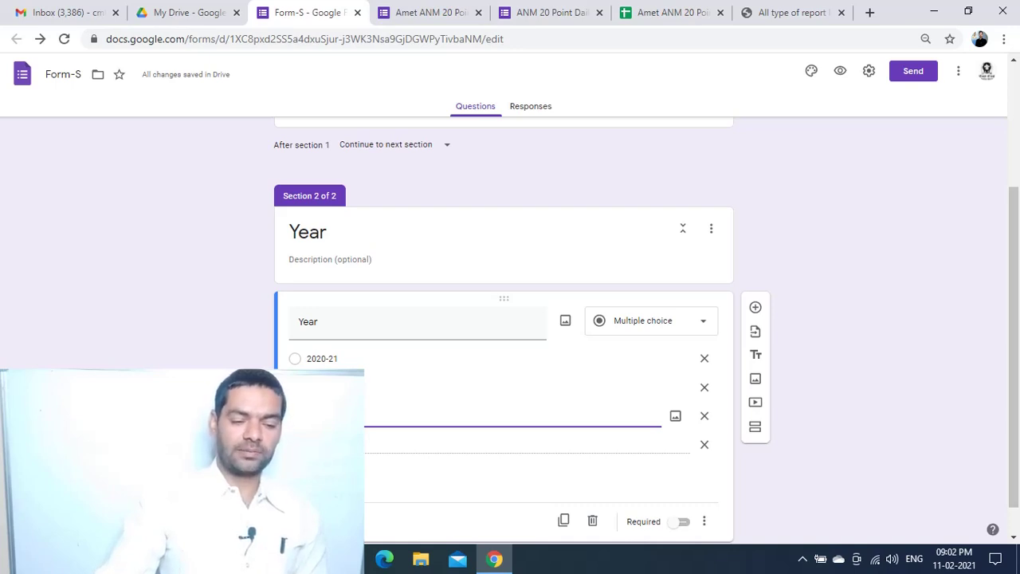
type("2022-23")
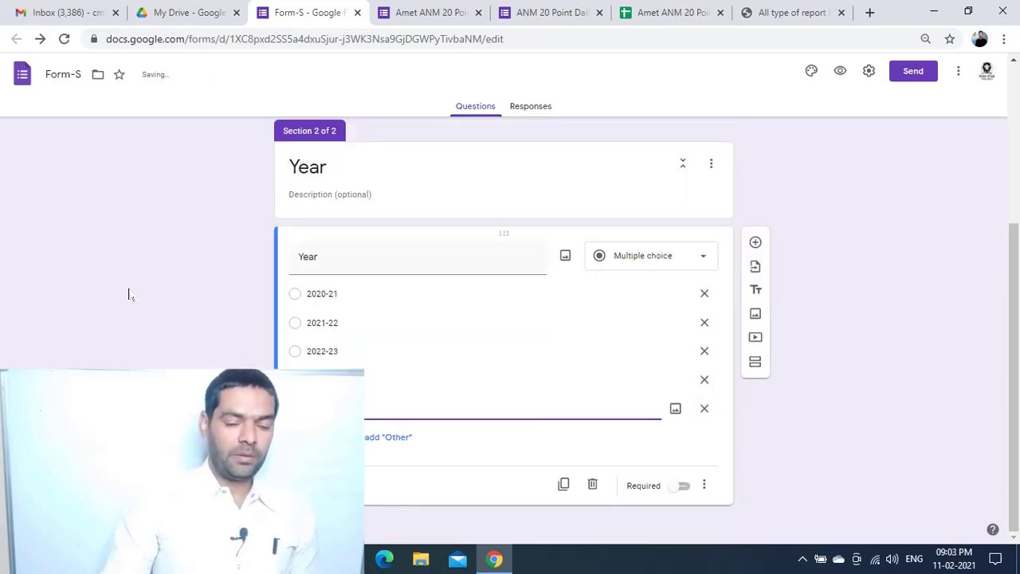
left_click(130, 294)
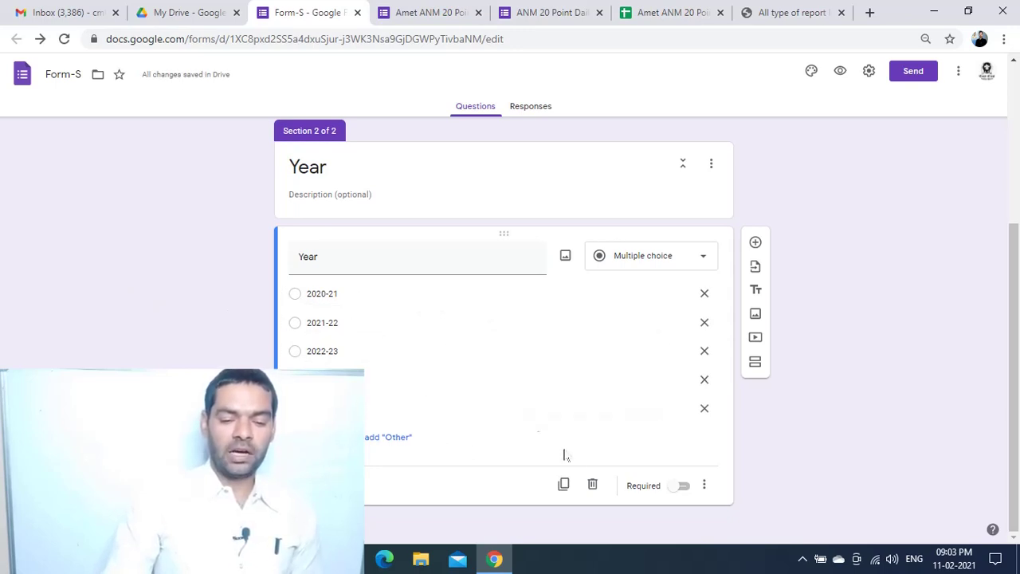
left_click(683, 489)
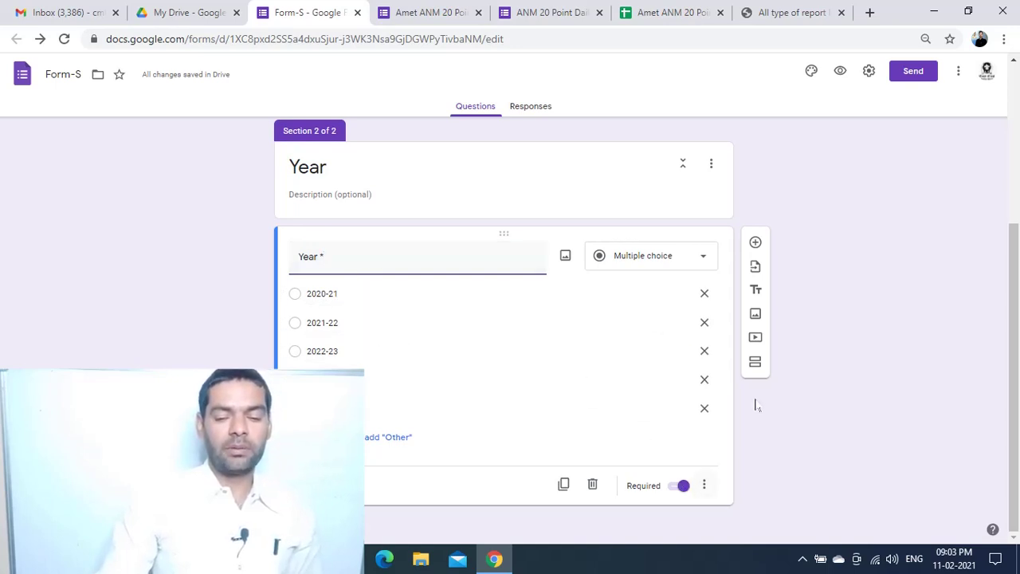
Step: Add a third section after the Year question and title it Month
left_click(758, 368)
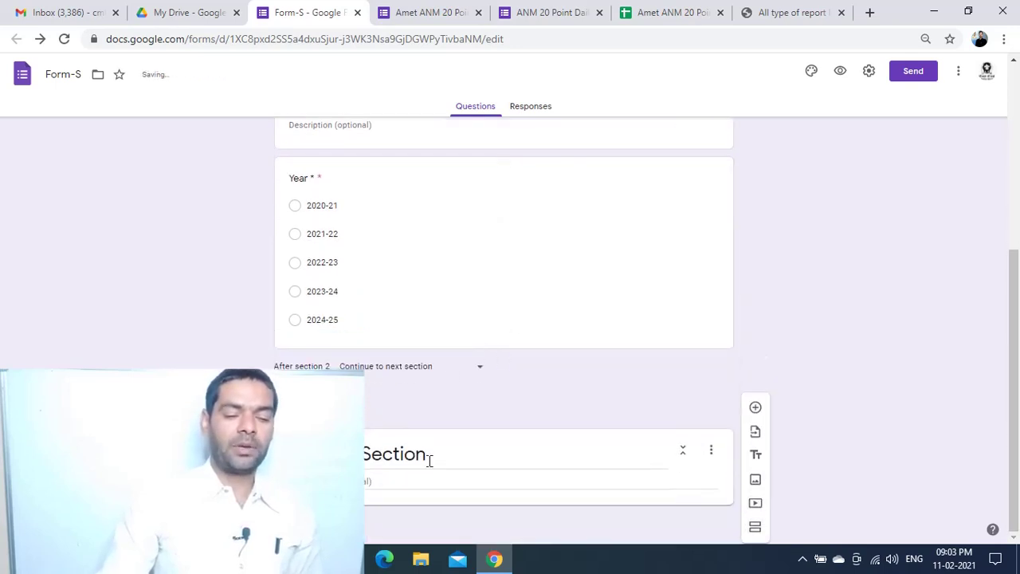
left_click(429, 461)
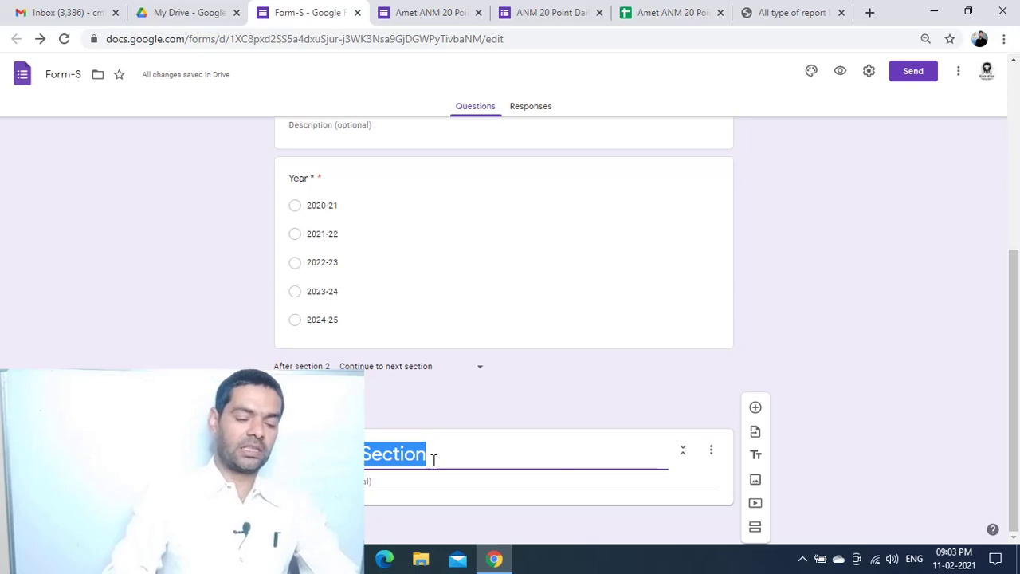
key("BackSpace")
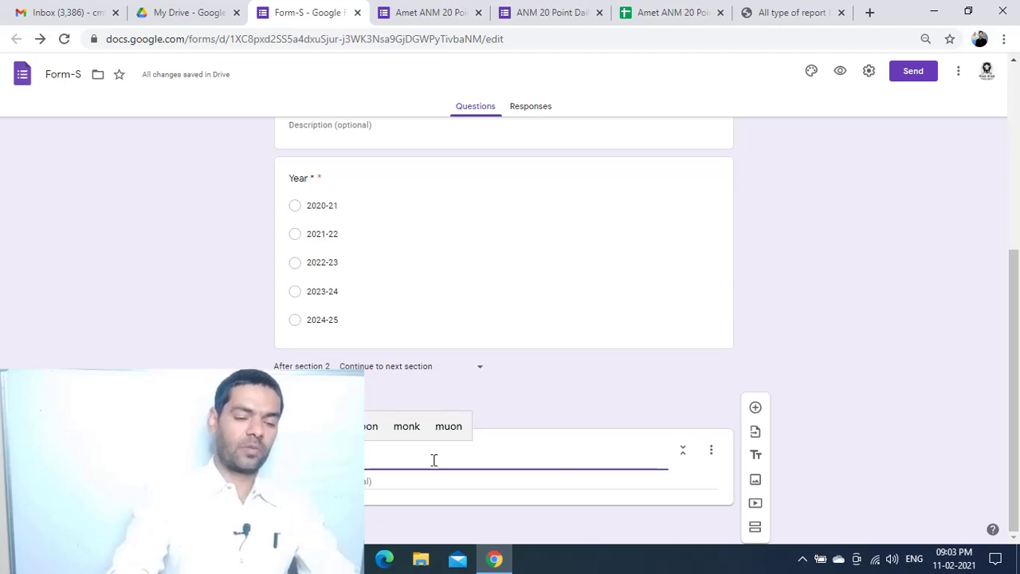
type("Mont")
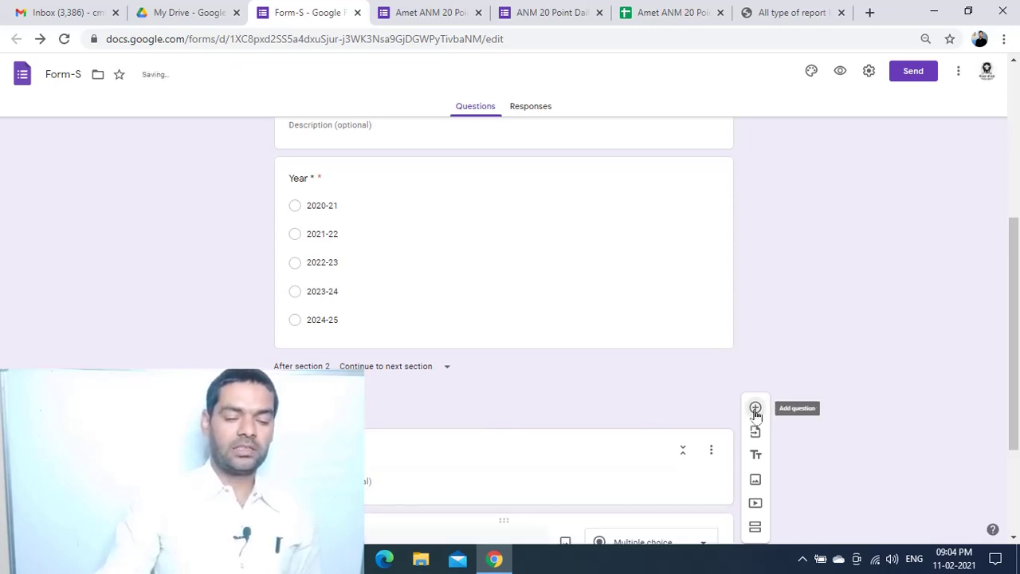
Step: Add a Dropdown question titled Month to the third section and fill it with all suggested months, January to December
left_click(756, 408)
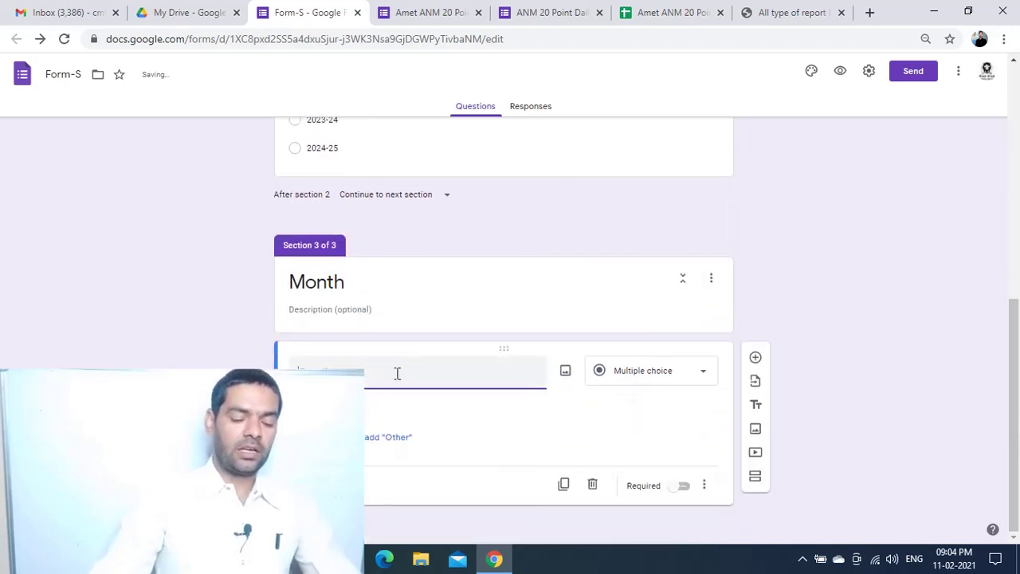
type("Month")
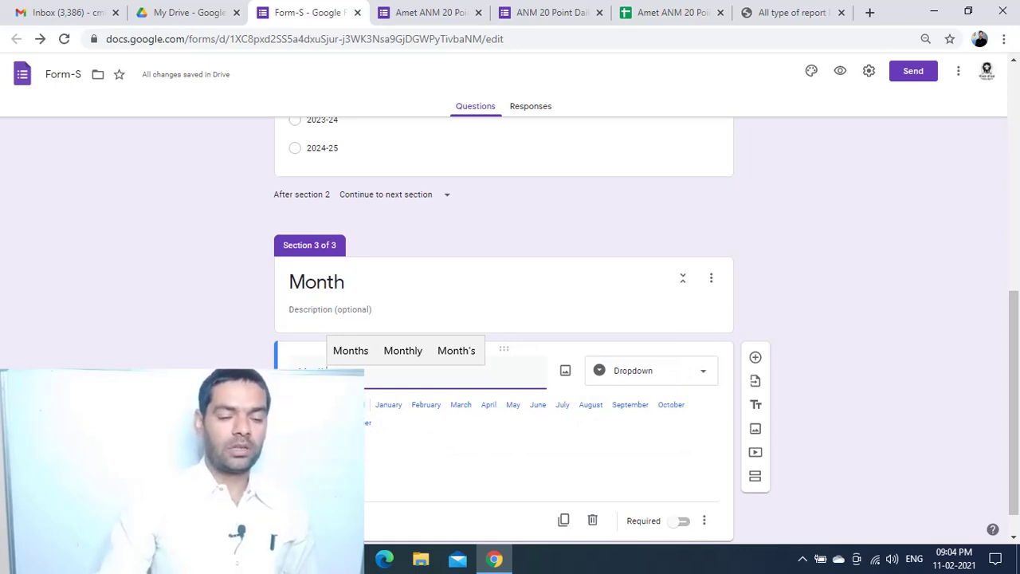
left_click(351, 405)
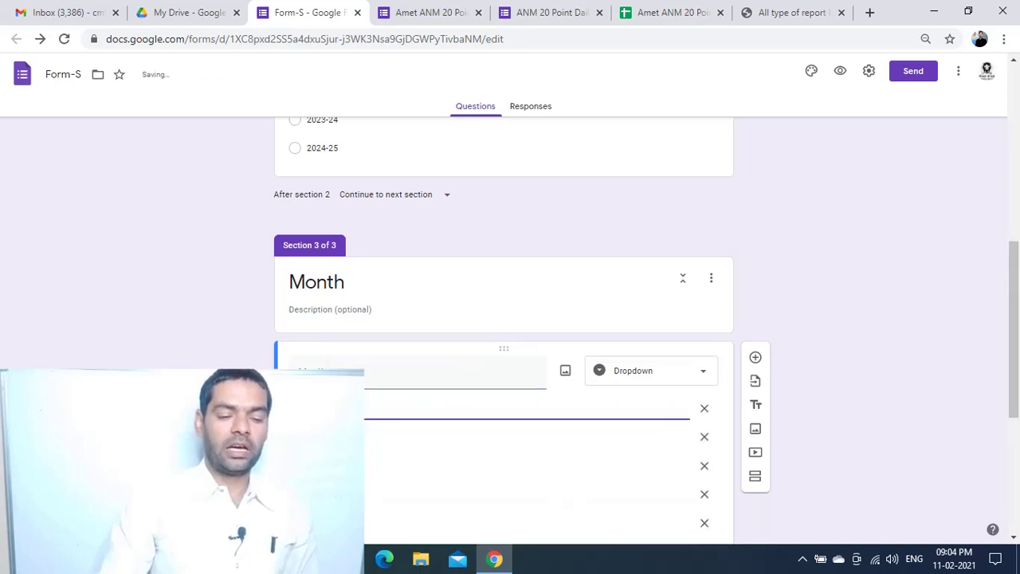
Step: Examine the month options listed in the Month dropdown question
scroll(442, 439, "down", 2)
scroll(440, 438, "down", 1)
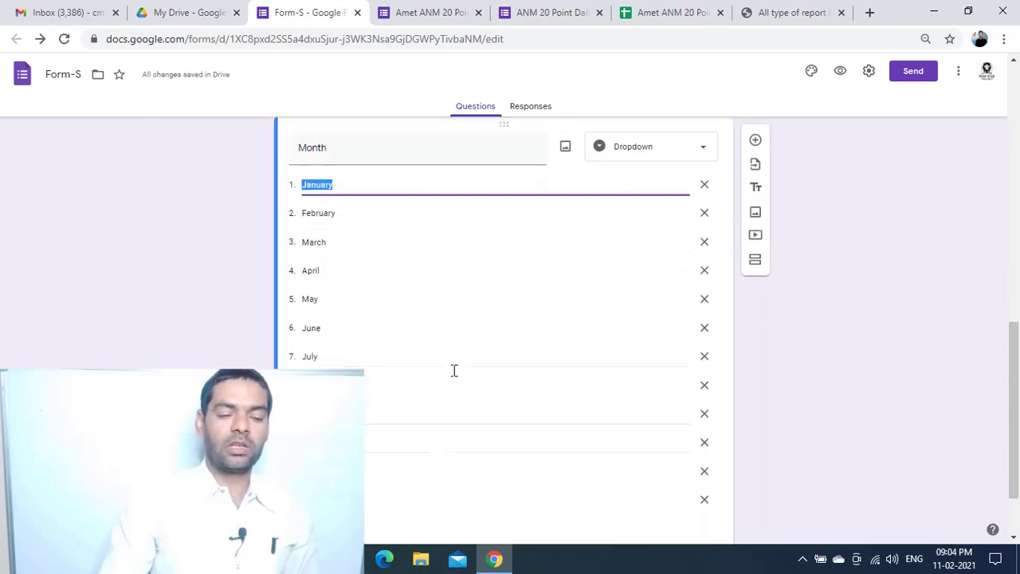
scroll(461, 357, "down", 1)
scroll(479, 419, "up", 3)
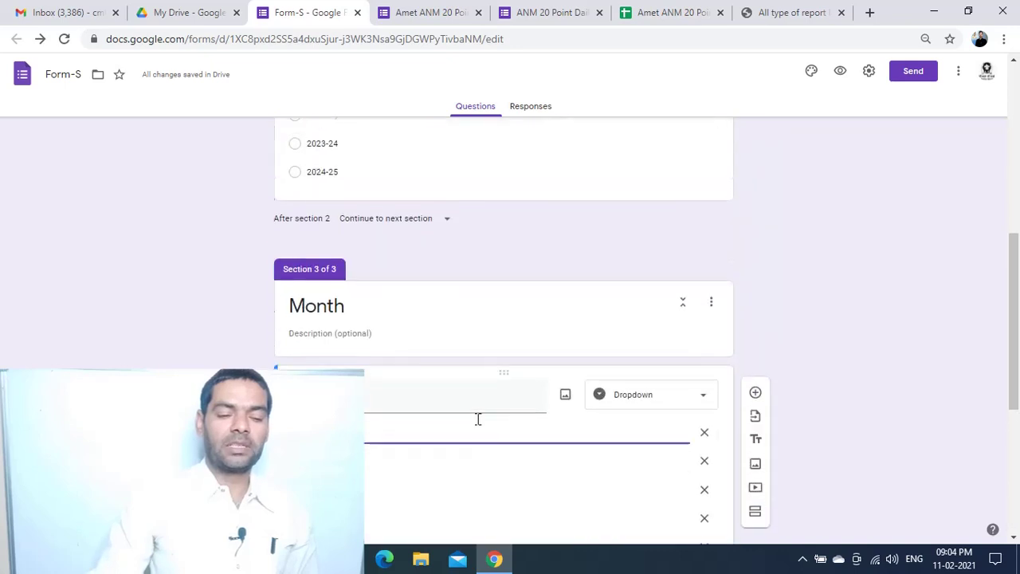
scroll(478, 419, "down", 2)
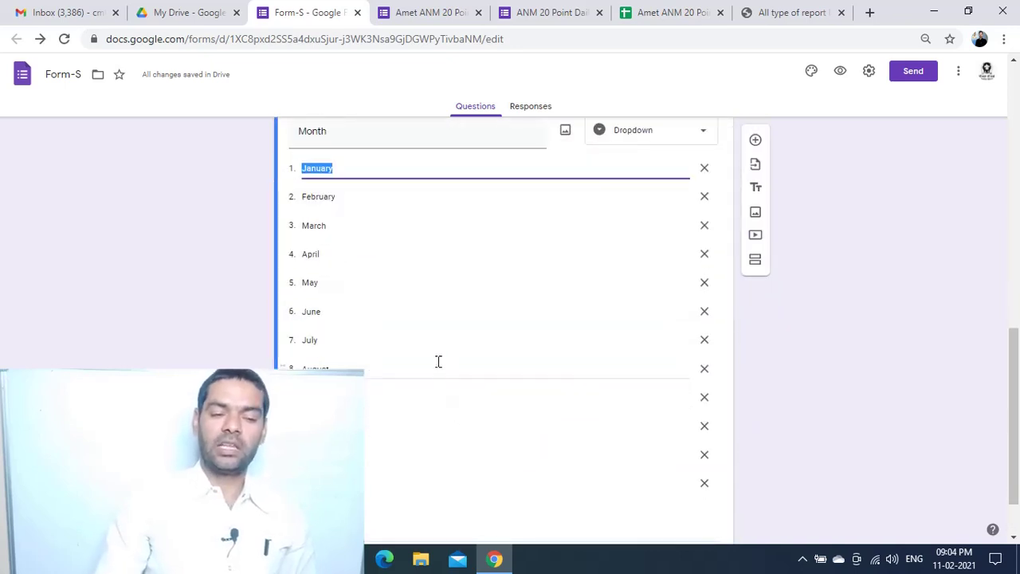
scroll(439, 366, "up", 3)
scroll(439, 361, "down", 4)
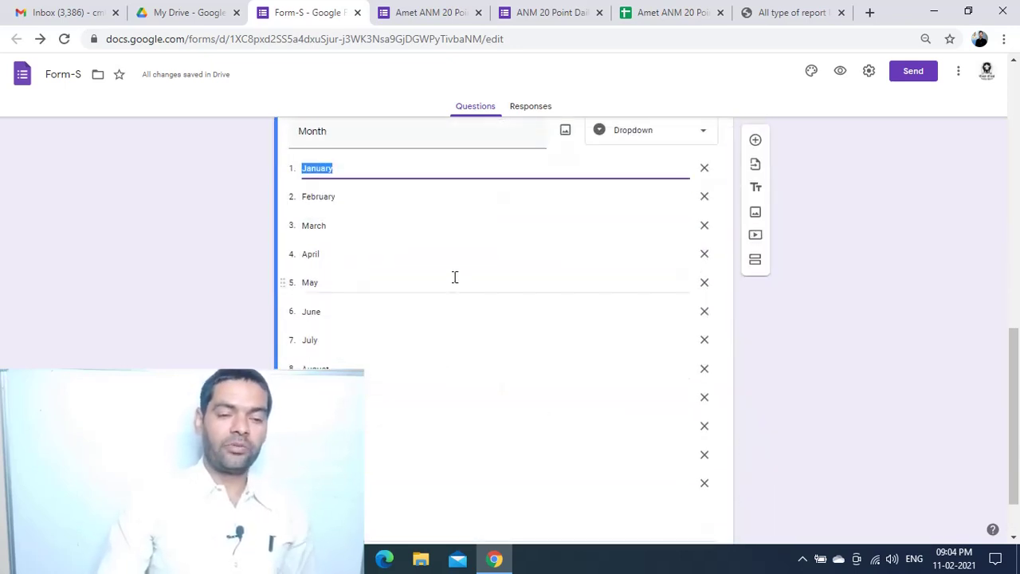
scroll(458, 364, "down", 1)
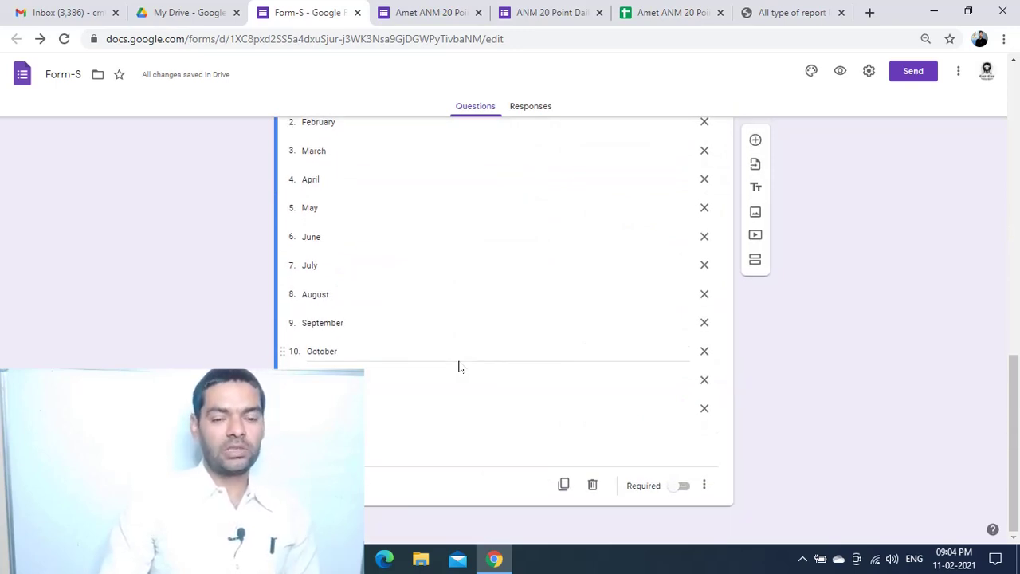
scroll(482, 370, "up", 3)
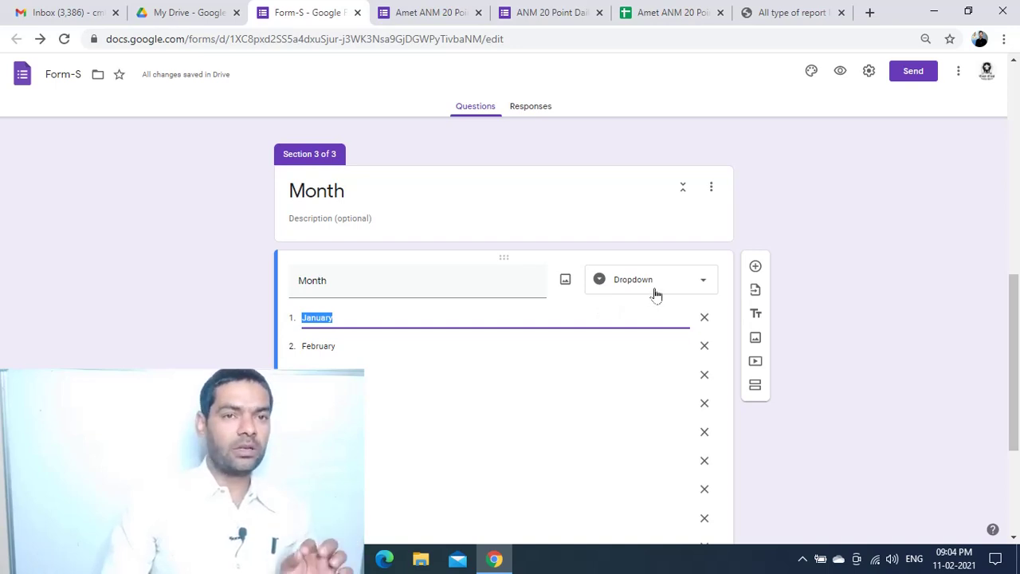
Step: Make the Month question required and add a fourth section titled Block after it
scroll(410, 366, "down", 3)
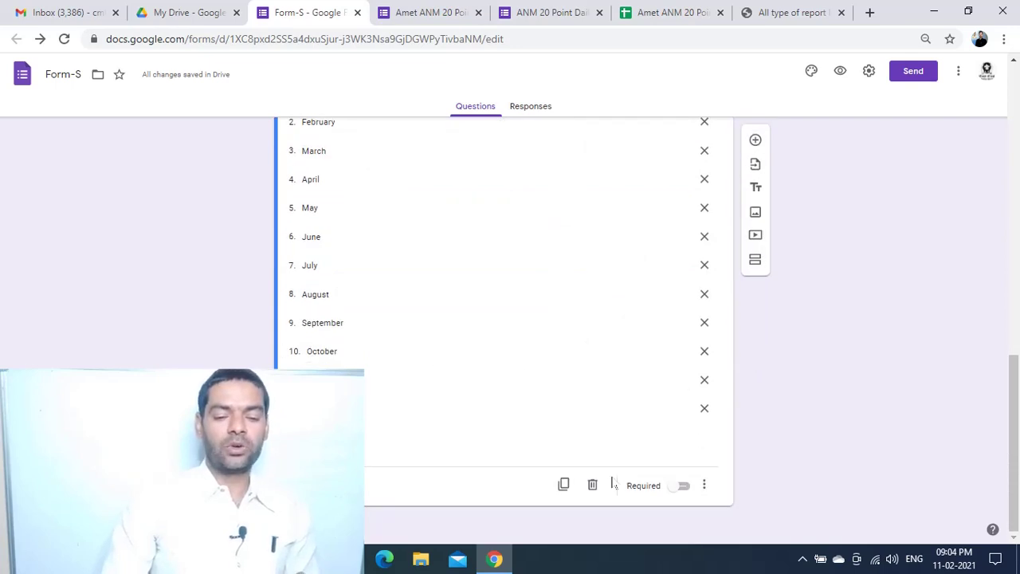
left_click(684, 488)
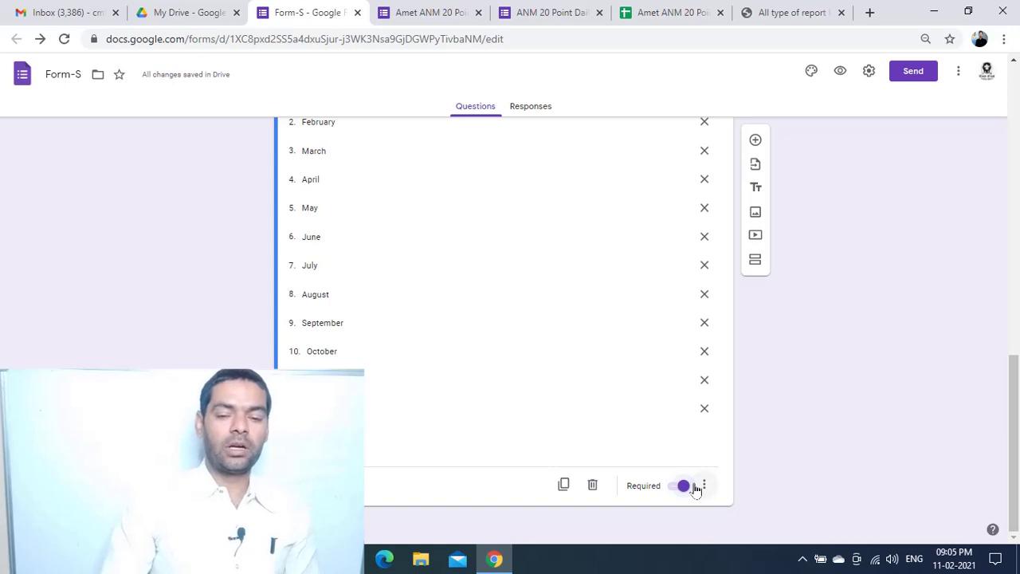
left_click(754, 262)
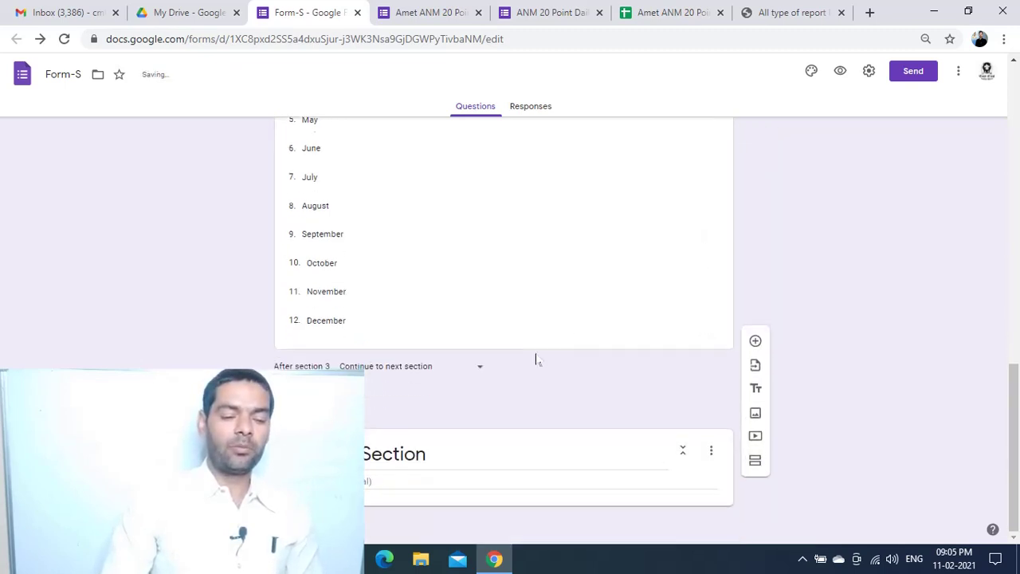
double_click(419, 453)
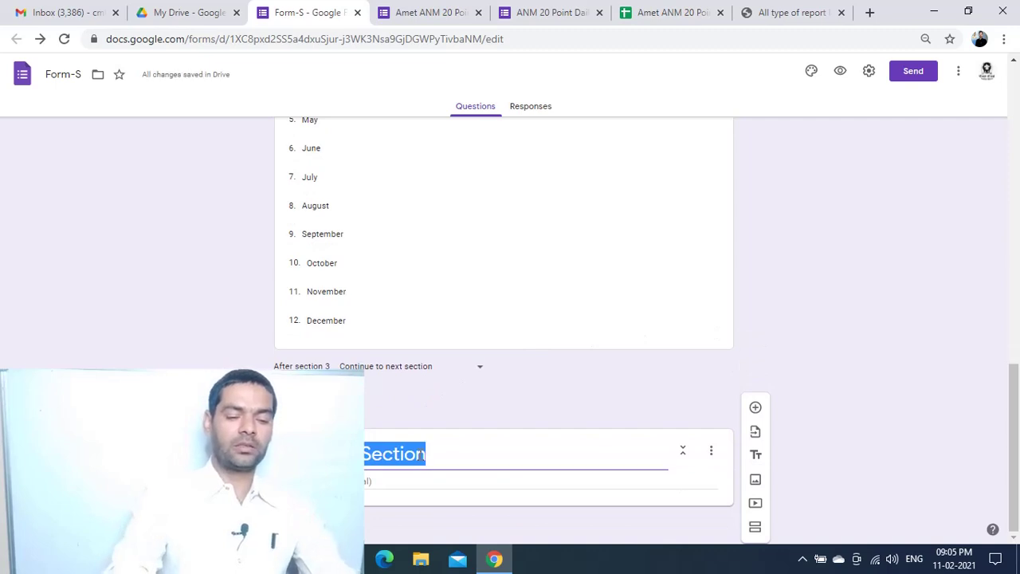
key("BackSpace")
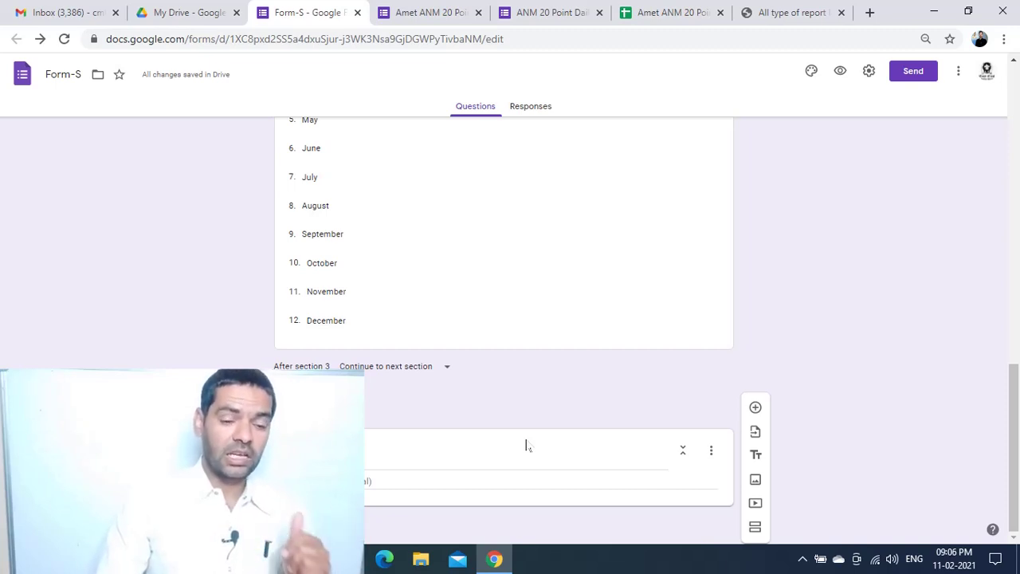
Step: Add a question titled Select Block Name to the Block section and set its answer type to Multiple choice
left_click(756, 409)
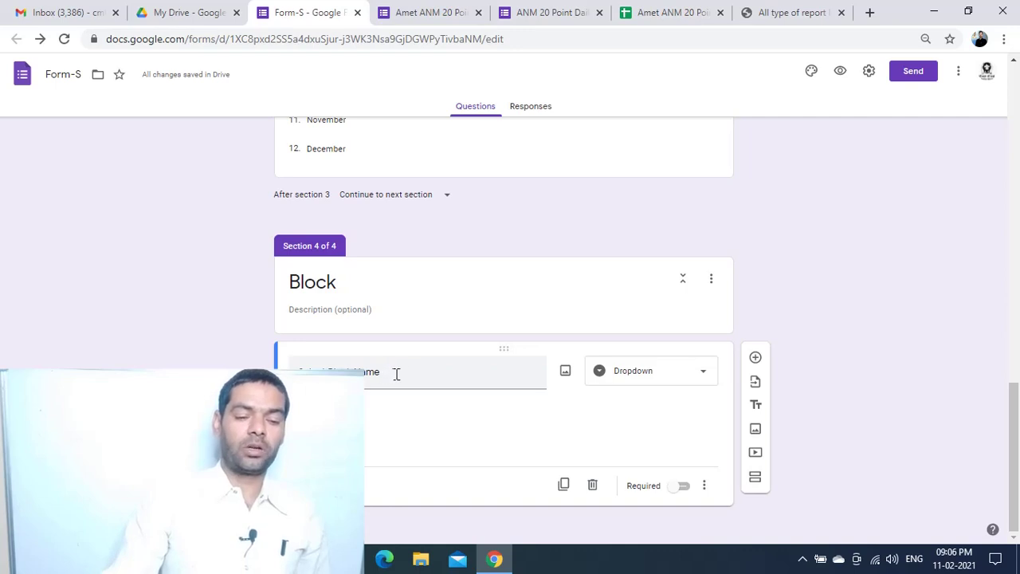
left_click(697, 373)
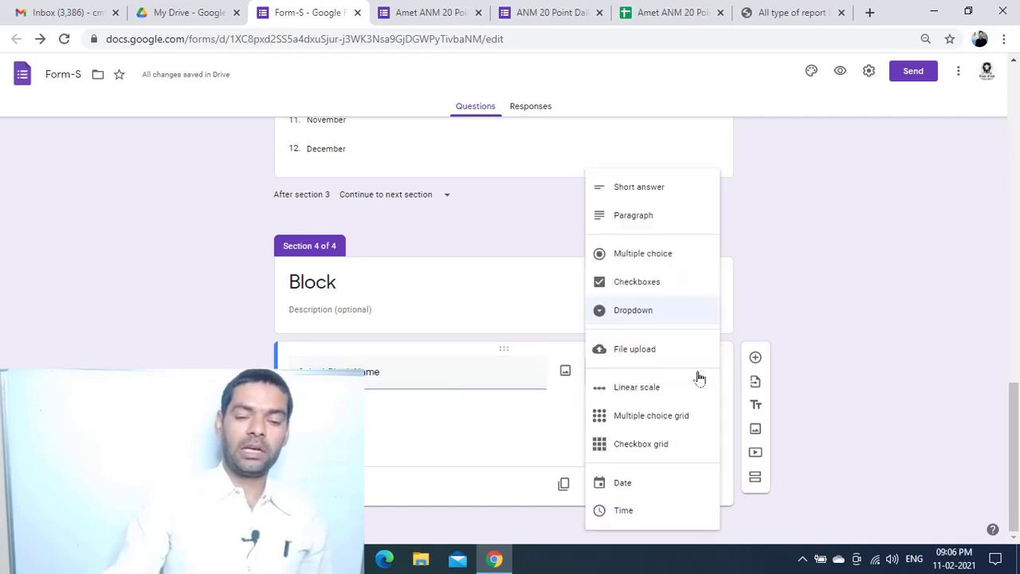
left_click(661, 258)
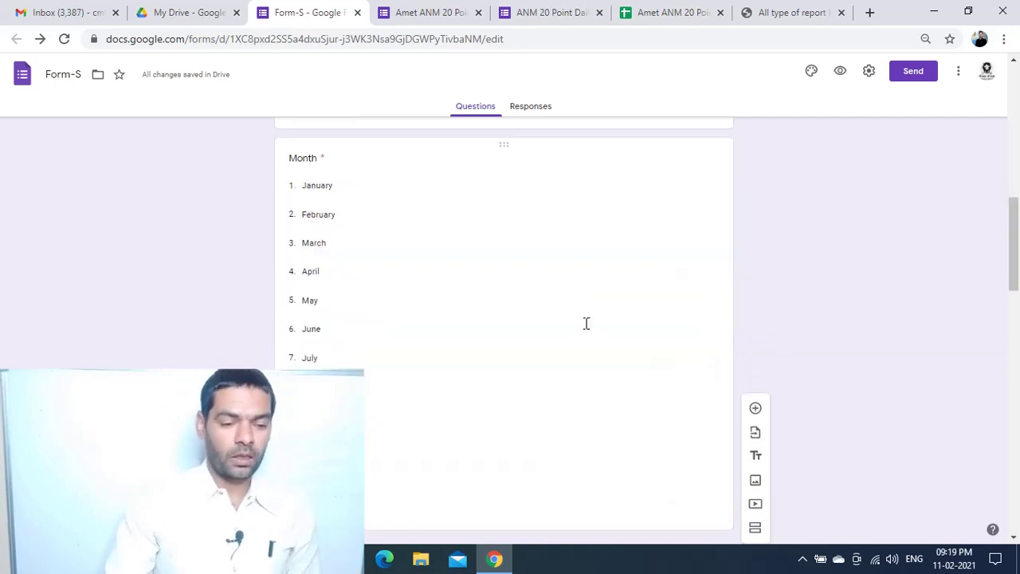
Step: Examine the Block section's question, including its block name options and required setting, and the start of the Sector section
scroll(587, 326, "up", 3)
scroll(587, 327, "down", 8)
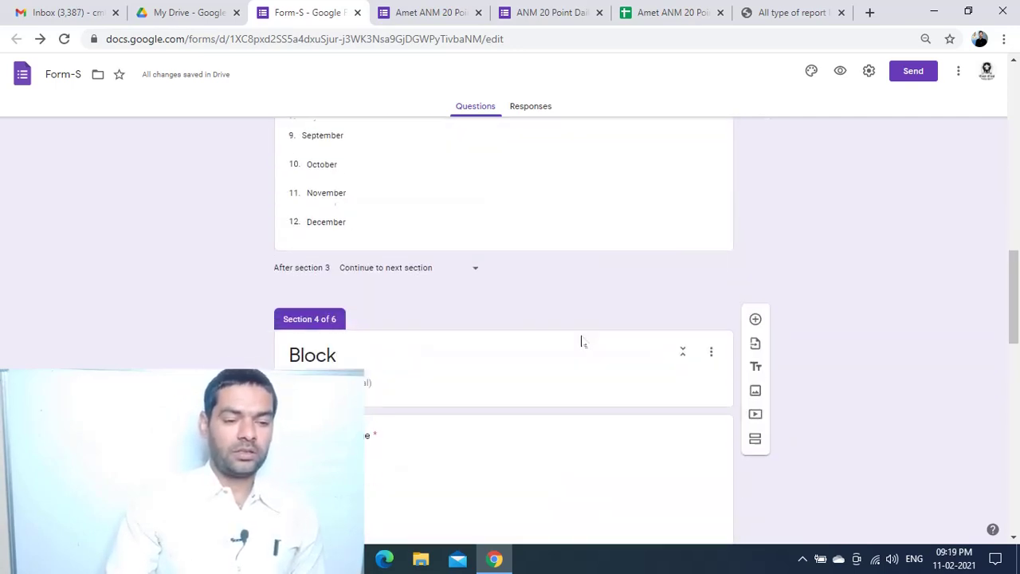
scroll(584, 314, "up", 3)
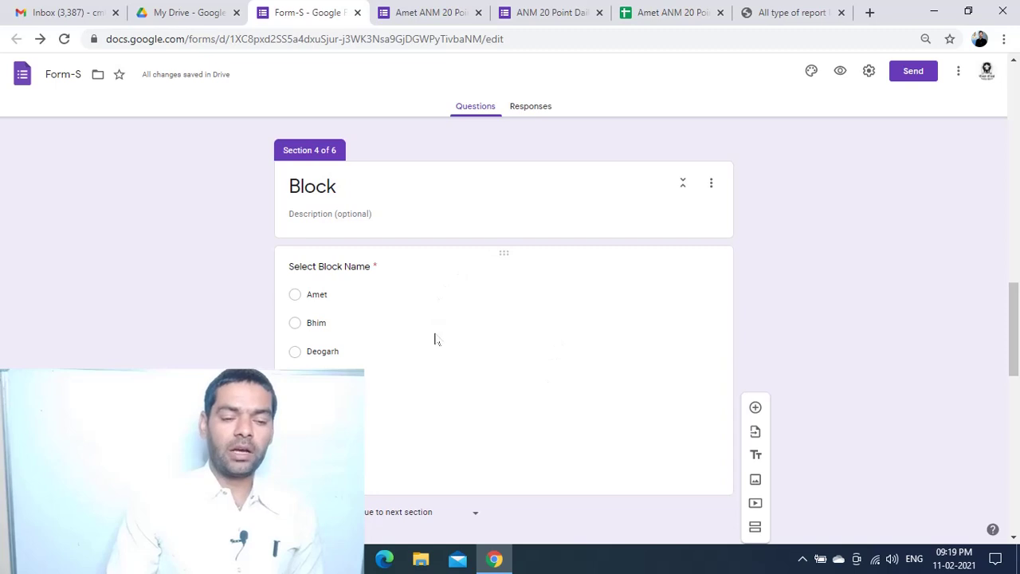
scroll(435, 338, "down", 2)
left_click(577, 347)
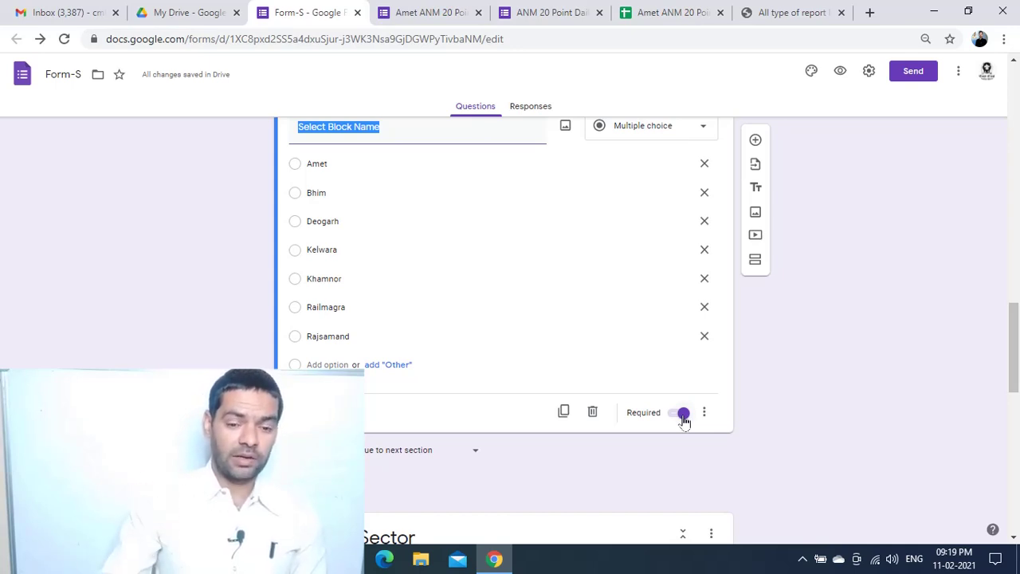
scroll(693, 421, "down", 2)
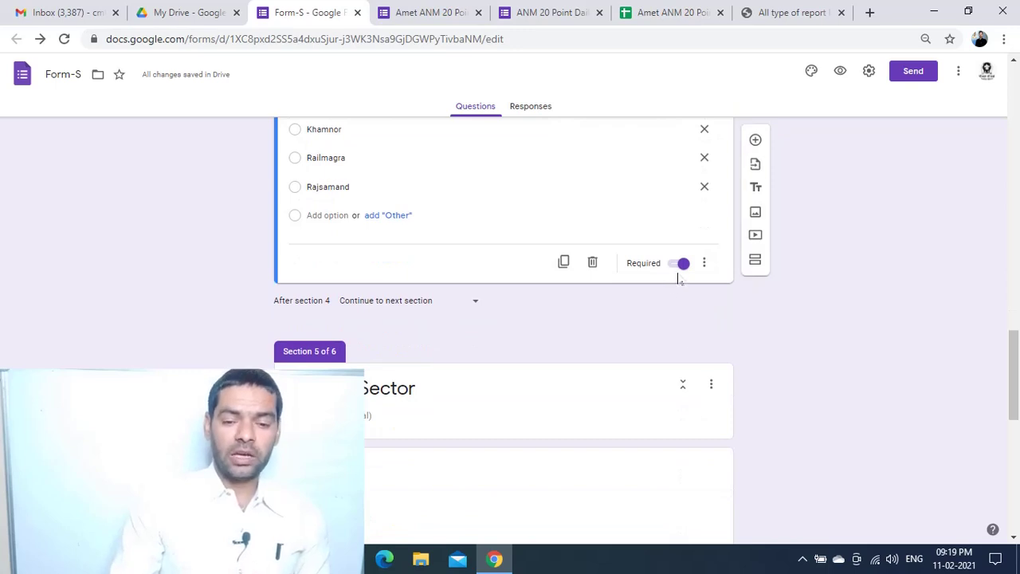
scroll(682, 279, "up", 1)
scroll(745, 275, "down", 1)
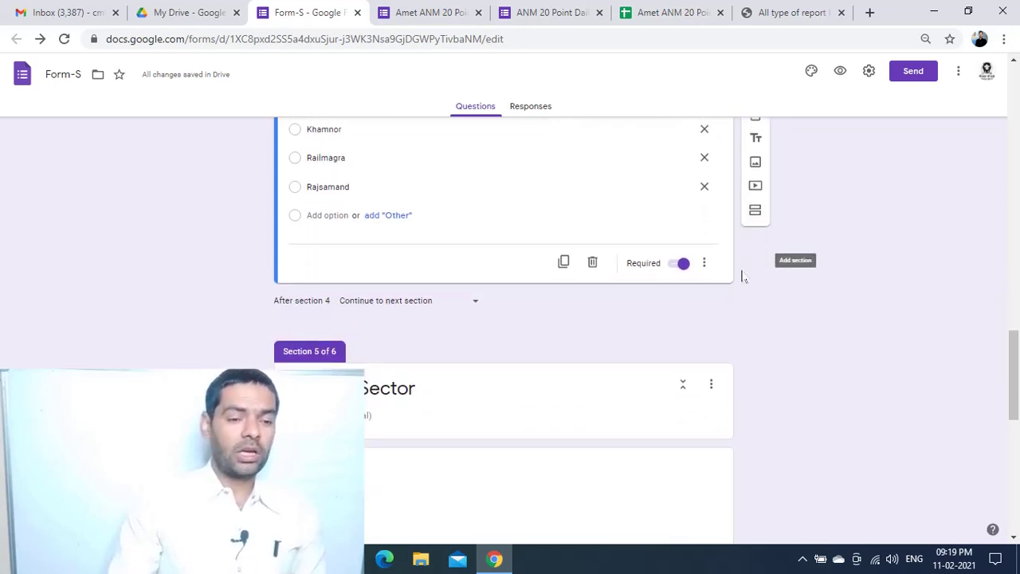
Step: Examine the block name options and the questions and options in the Agariya Sector and Galwa Sector sections
scroll(578, 290, "up", 2)
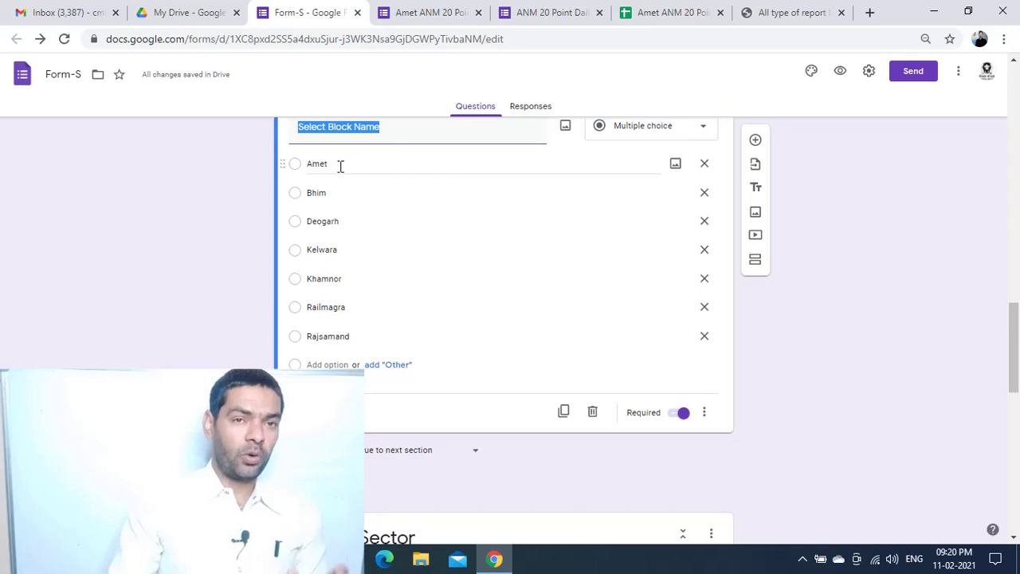
scroll(351, 175, "down", 4)
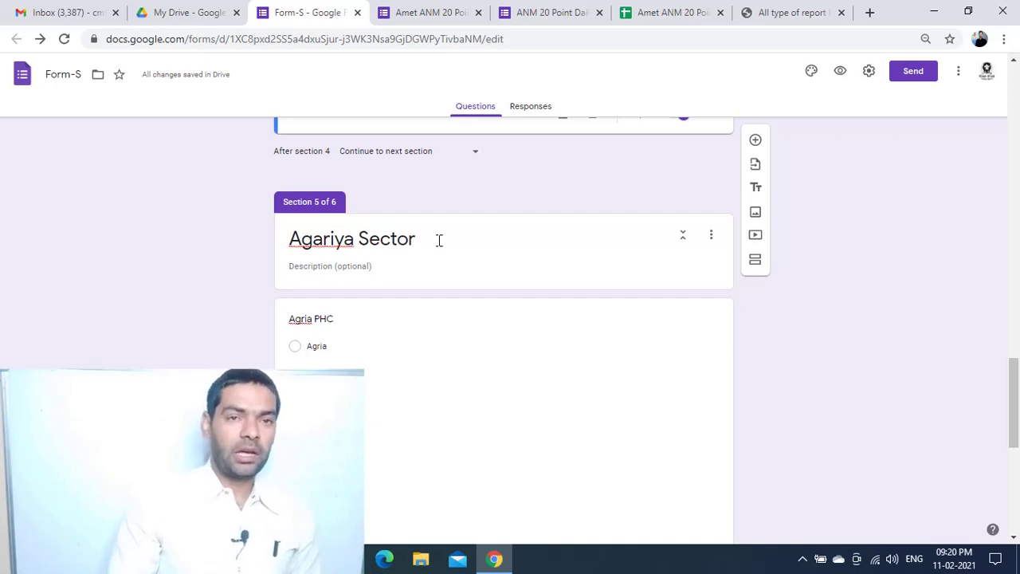
scroll(462, 233, "down", 1)
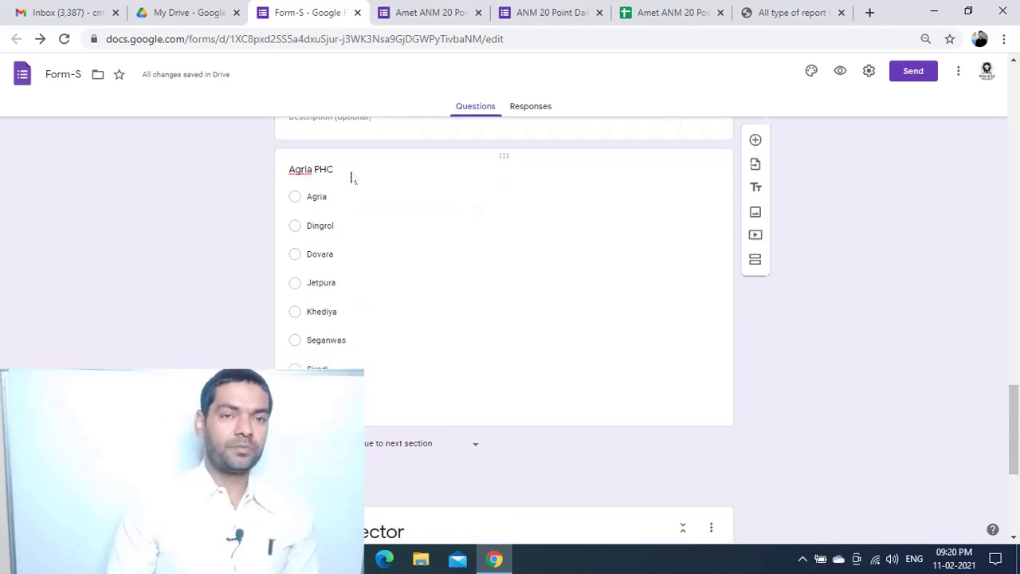
scroll(353, 173, "down", 1)
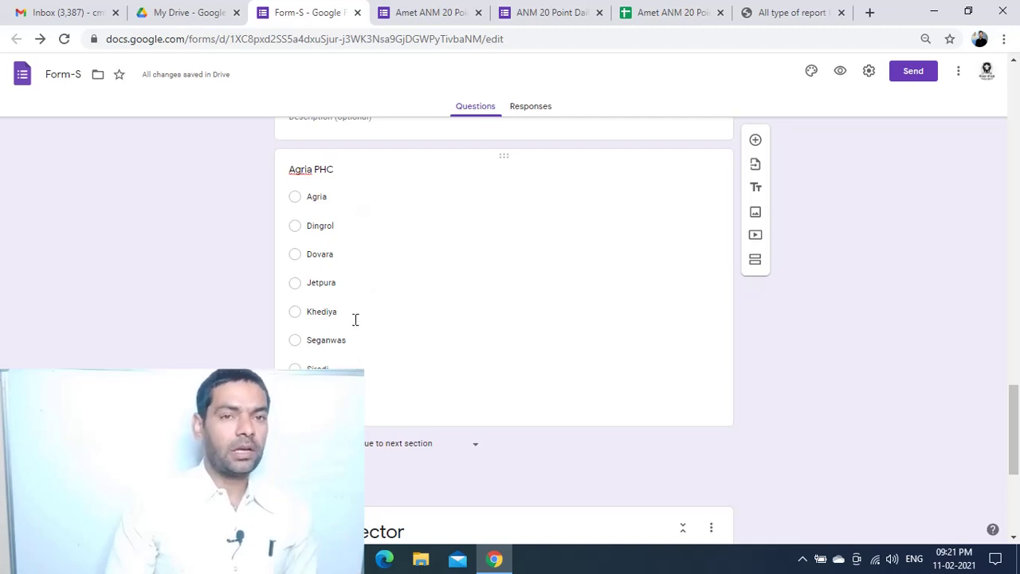
scroll(404, 330, "down", 1)
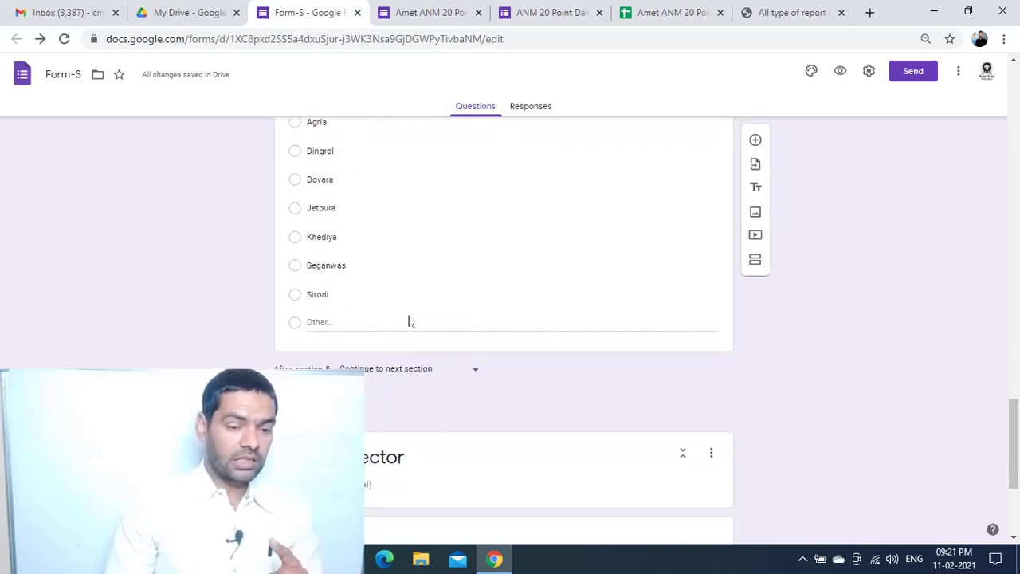
scroll(409, 322, "down", 1)
scroll(408, 321, "down", 2)
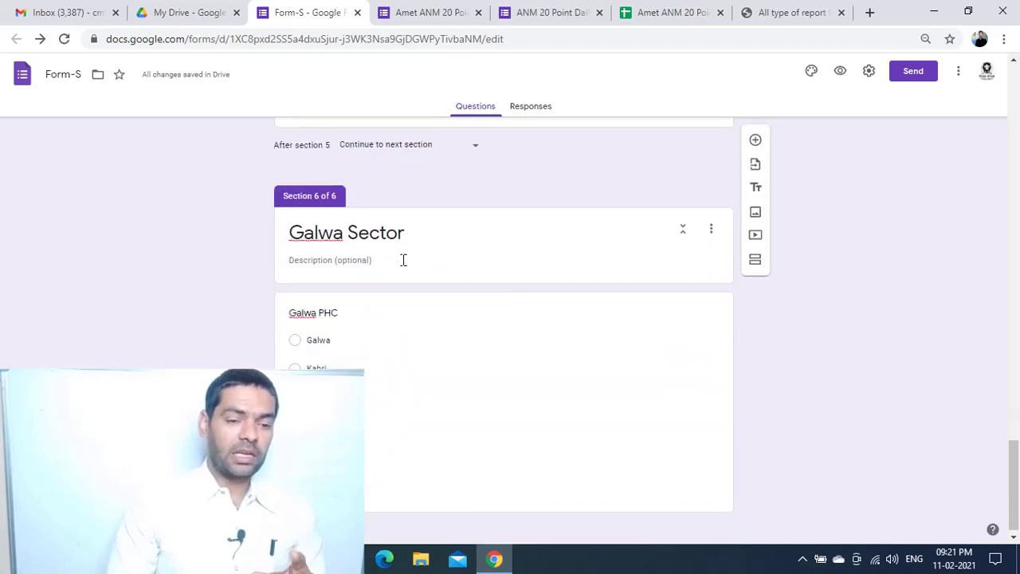
scroll(422, 253, "up", 3)
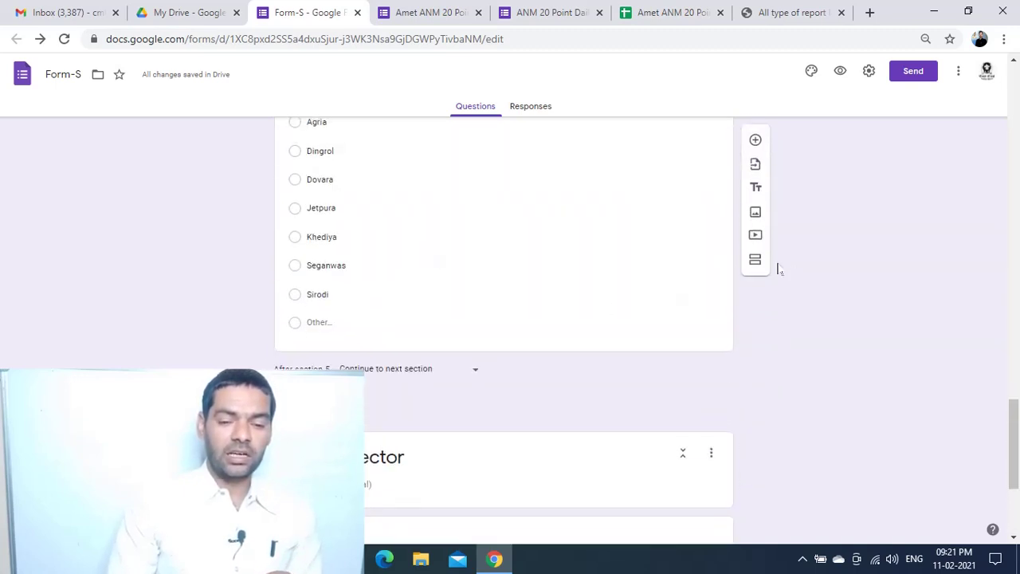
Step: Make the Agria PHC and Galwa PHC questions required
left_click(705, 305)
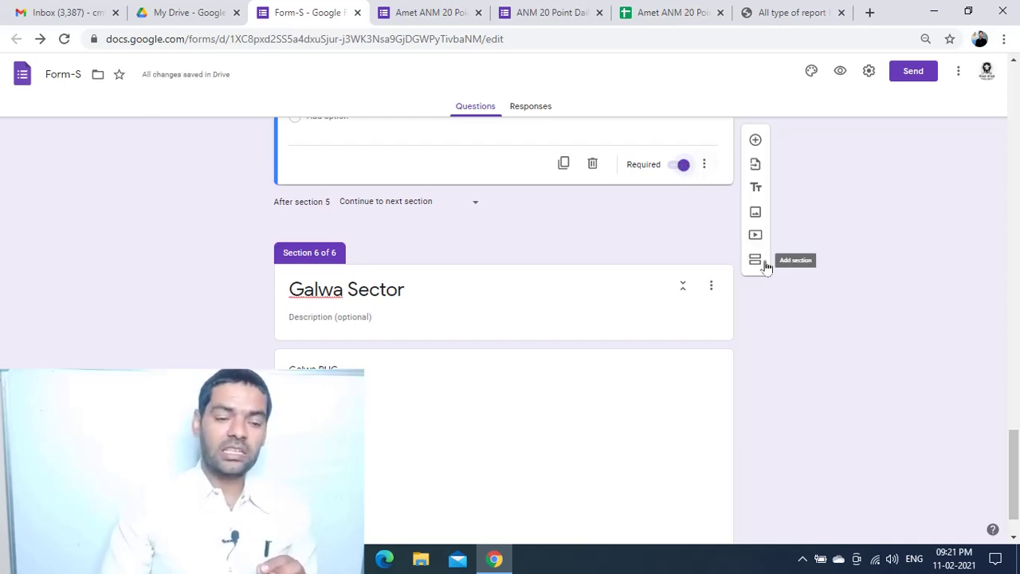
left_click(644, 282)
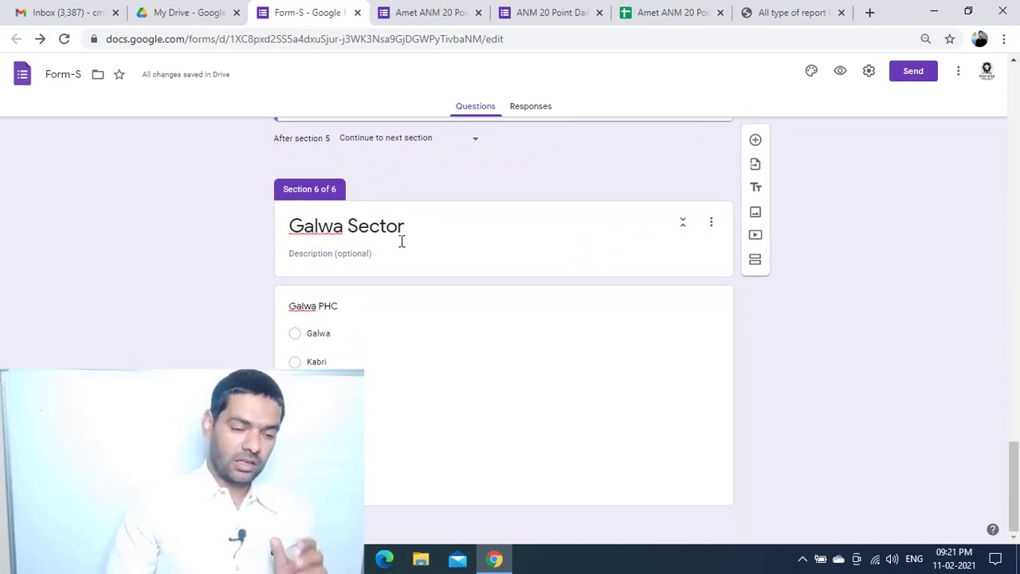
left_click(319, 303)
left_click(681, 488)
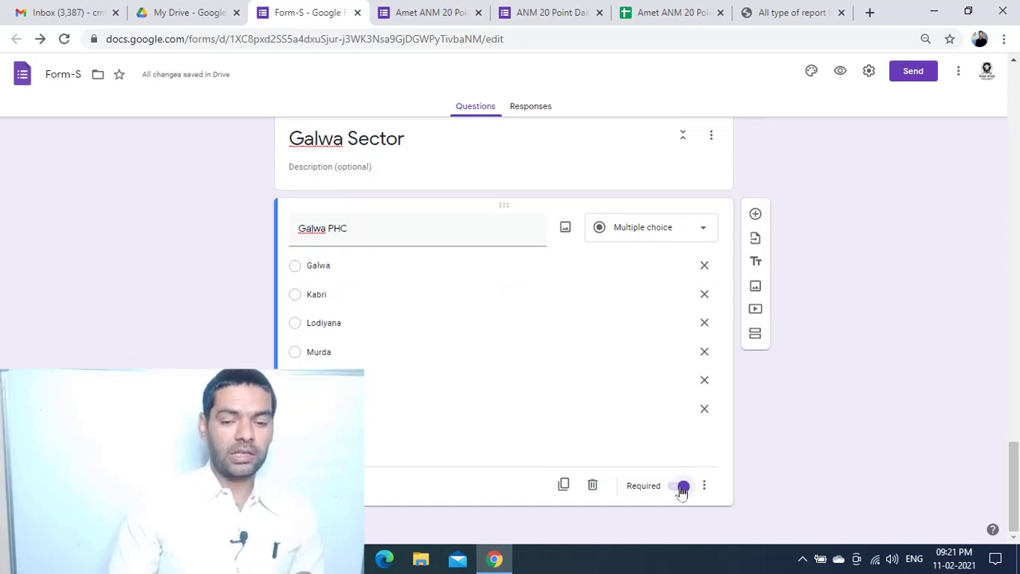
Step: Add a new section after Galwa Sector and title it Sardargarh Sector
left_click(756, 334)
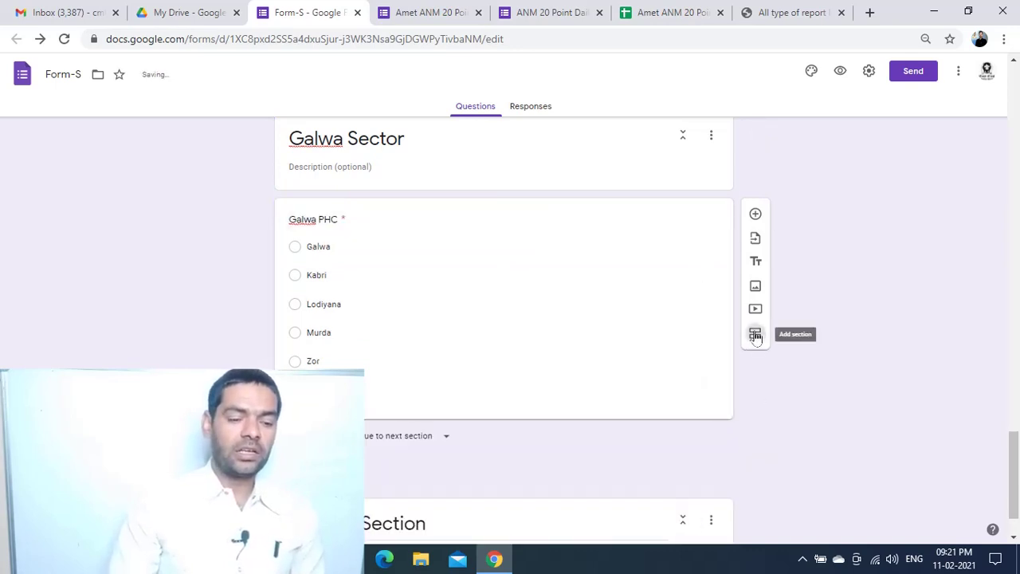
scroll(512, 367, "down", 1)
left_click(413, 454)
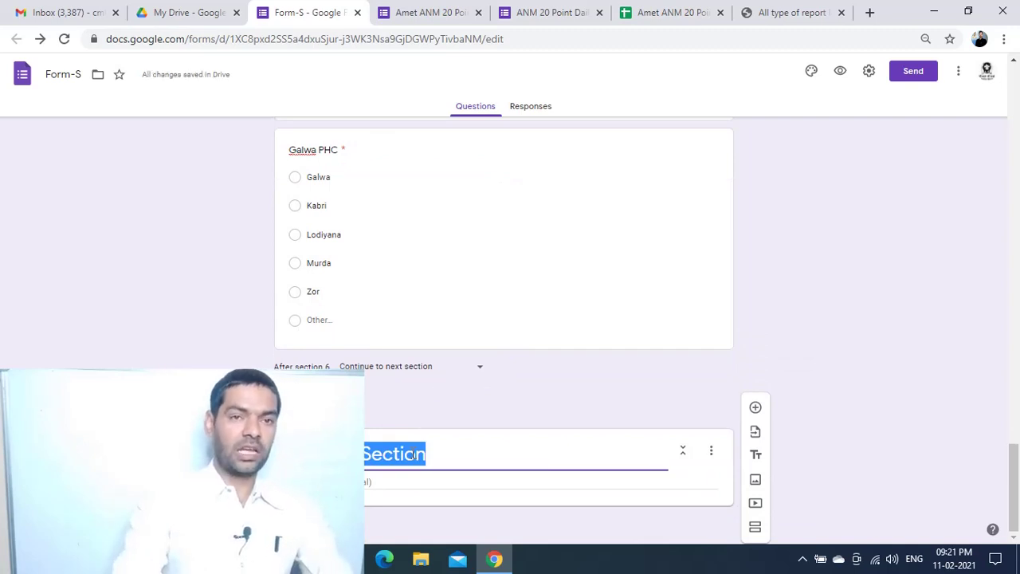
type("Sardar")
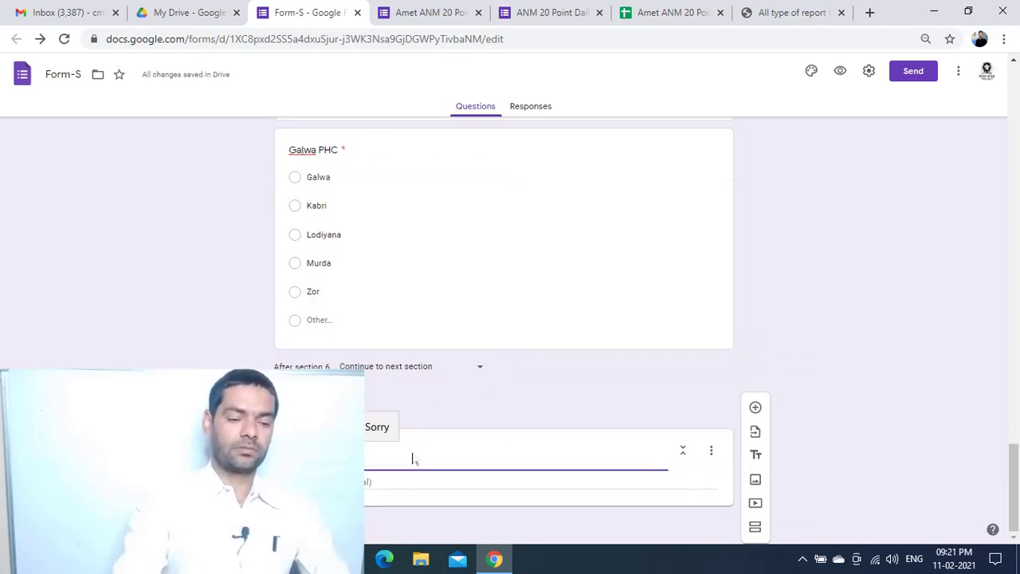
type("garh Se")
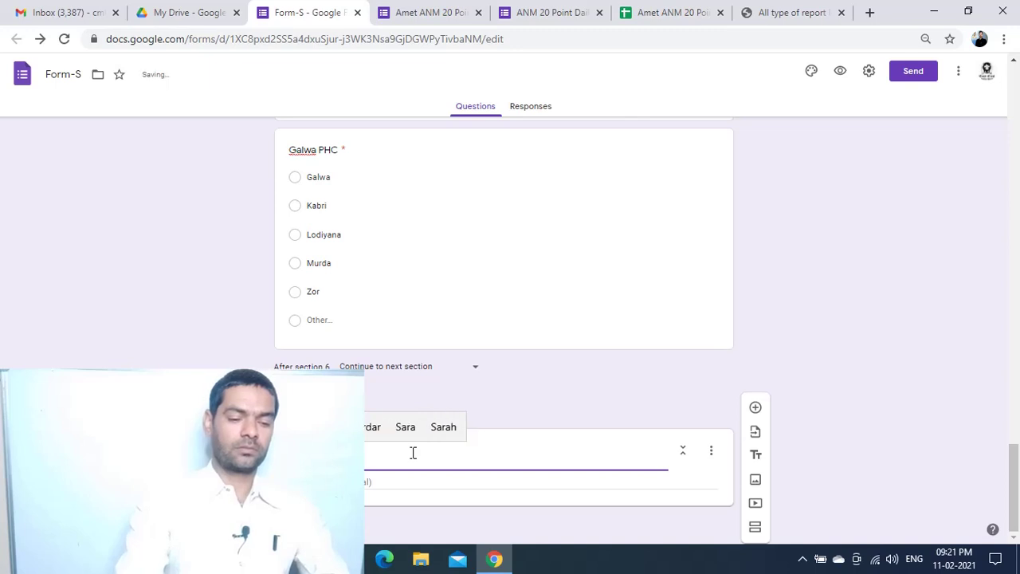
type("ctor")
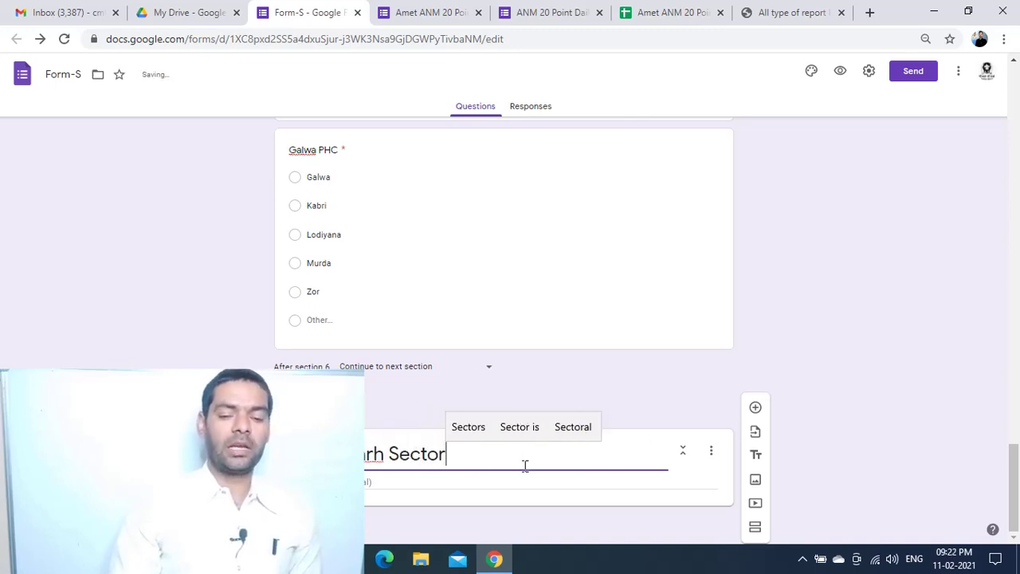
Step: Add a multiple choice question titled Sardargarh PHC to the Sardargarh Sector section
left_click(756, 409)
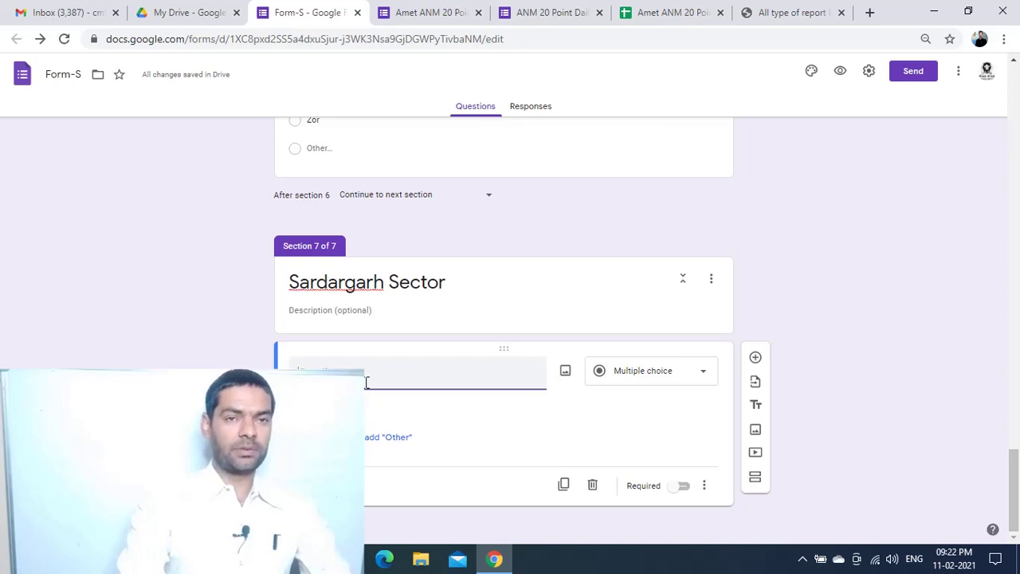
type("Sar")
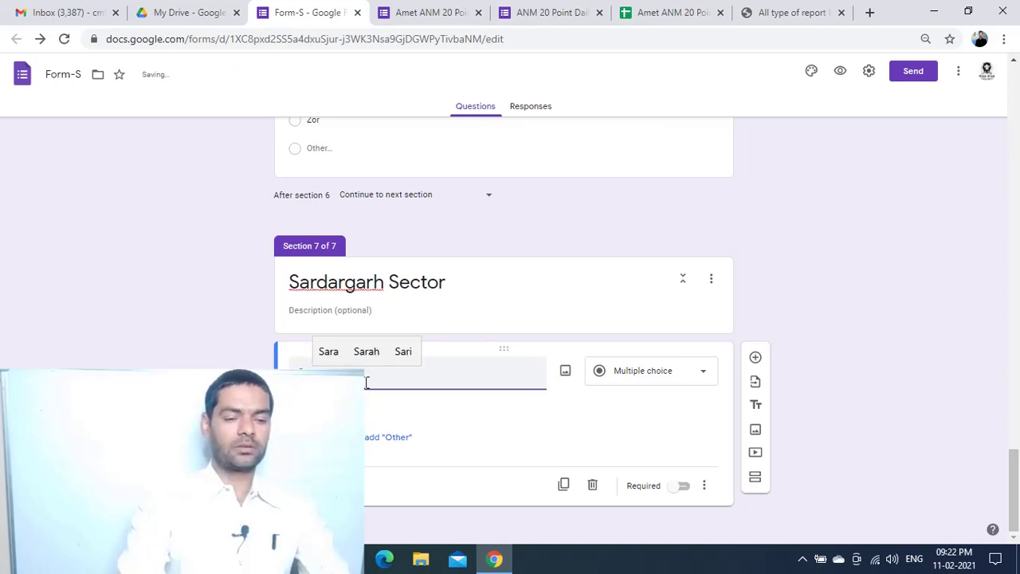
type("dargarh P")
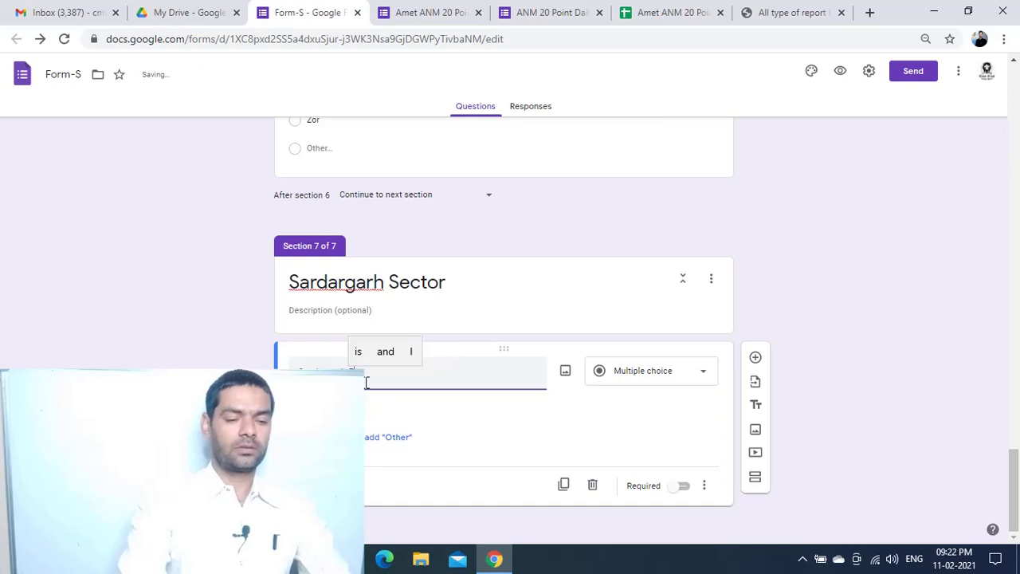
type("HC")
Step: Enter Sardargarh, Dhanoli, Olanakhera and Sakarda as answer options of the Sardargarh PHC question
left_click(421, 414)
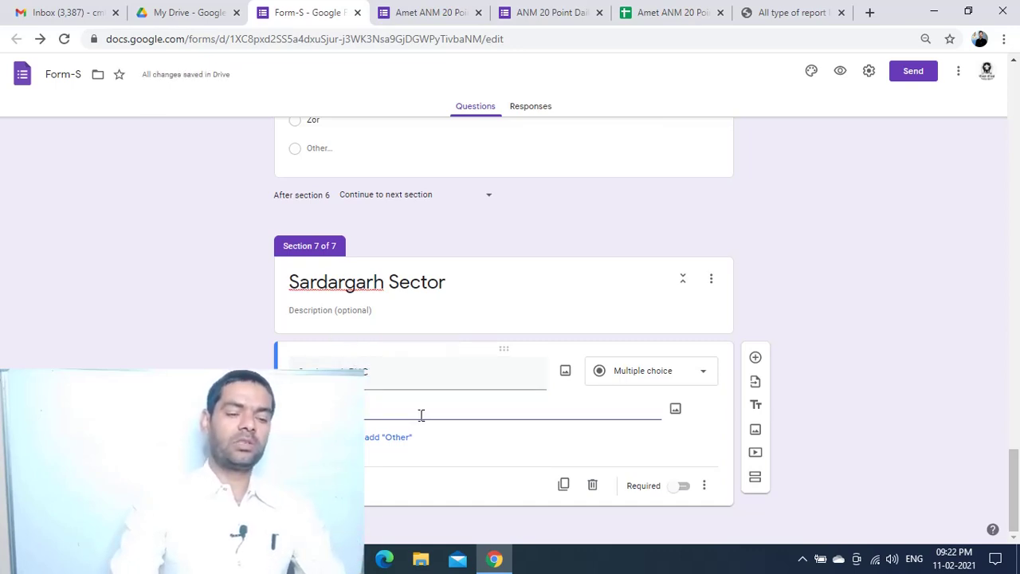
type("Sard")
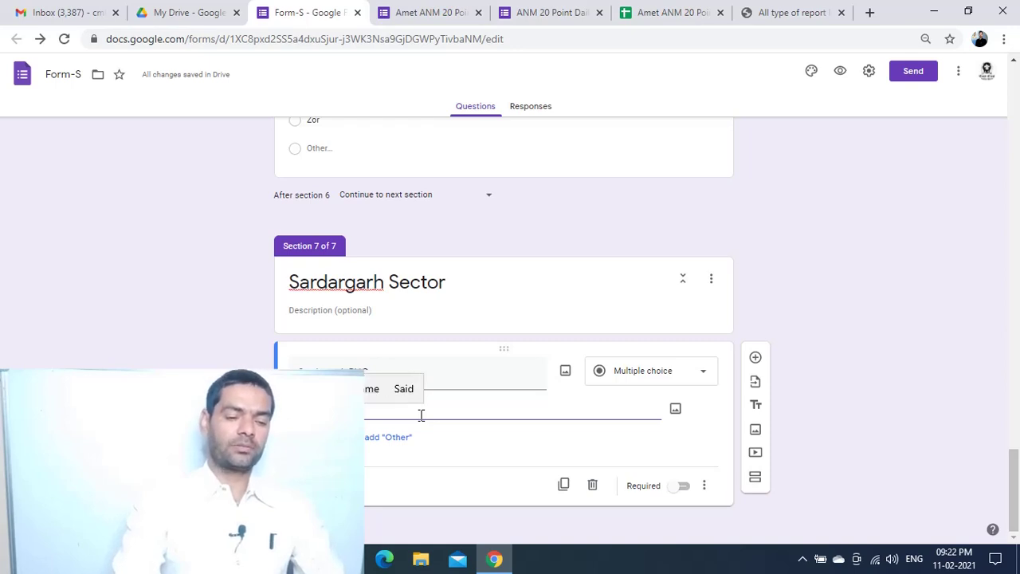
type("arg")
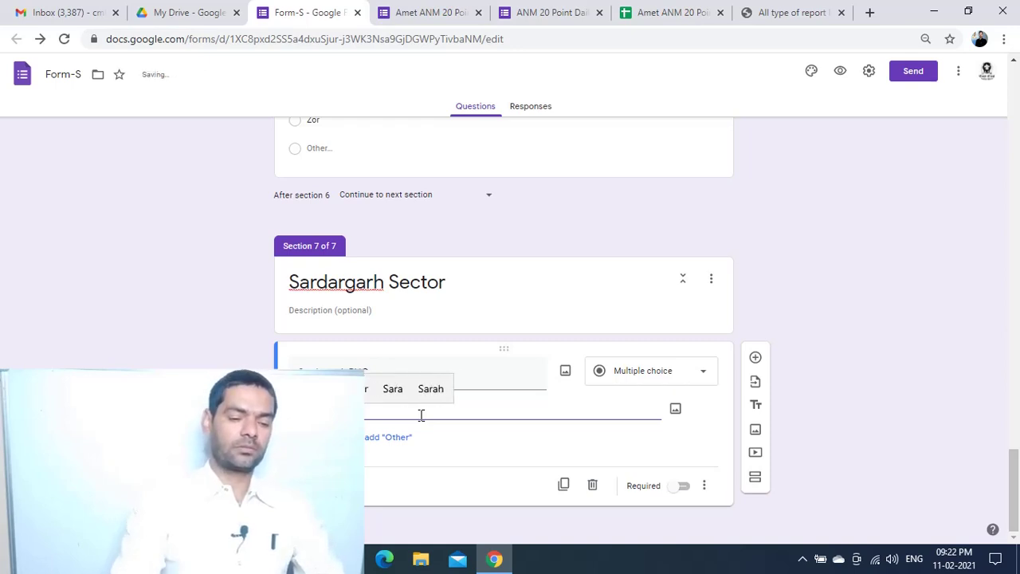
left_click(373, 440)
left_click(328, 466)
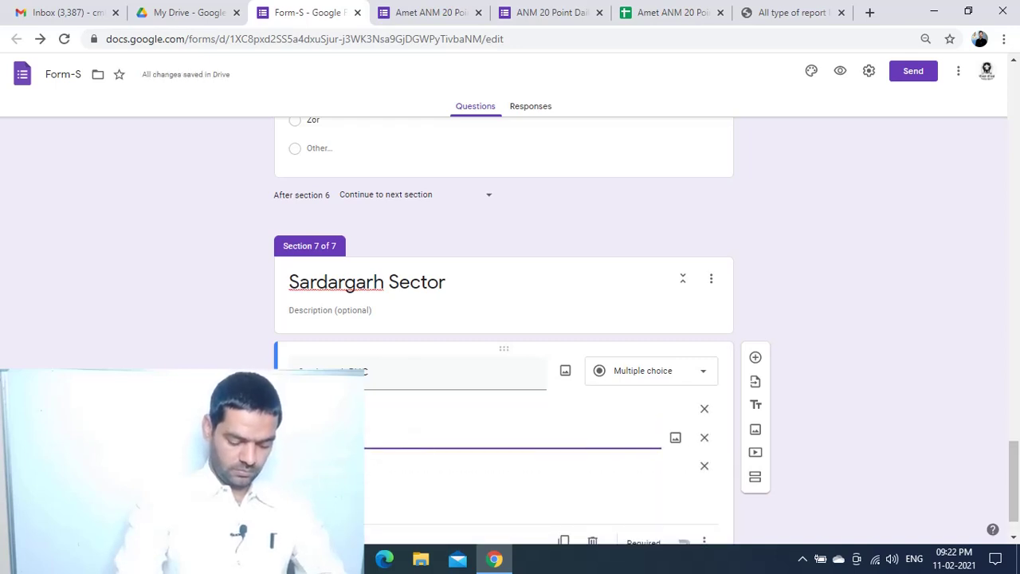
type("Dhanoli")
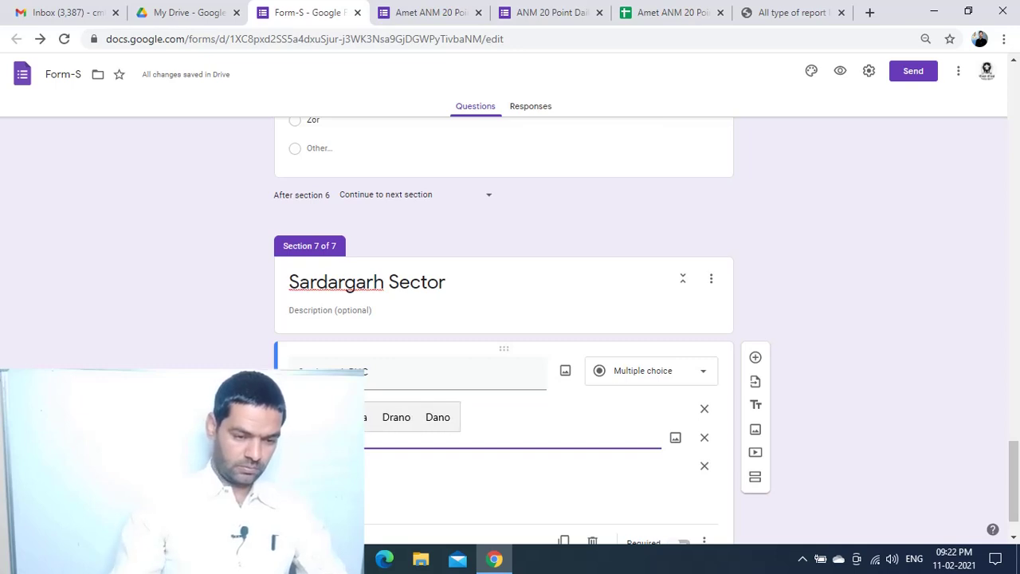
key("Return")
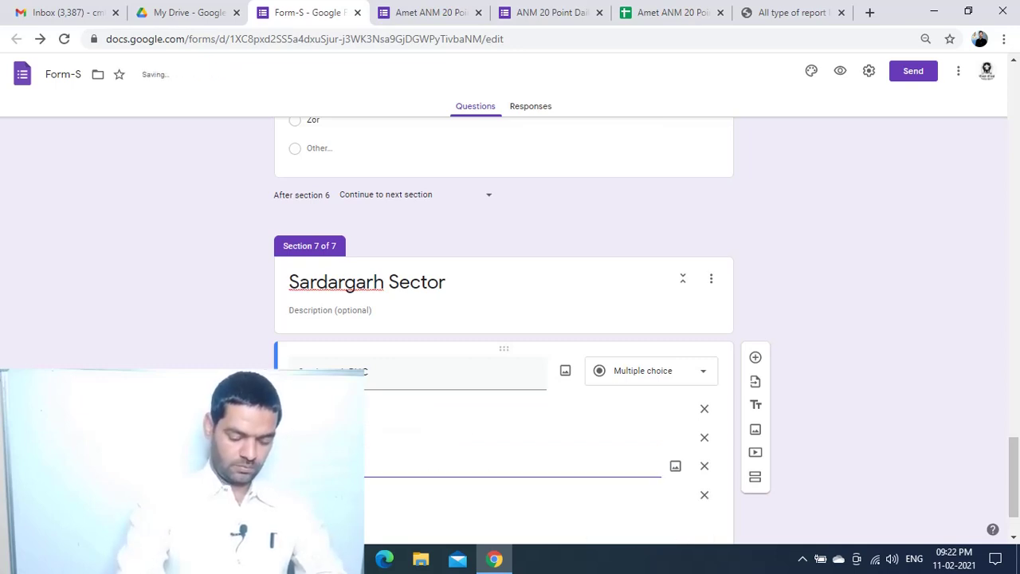
type("Olna")
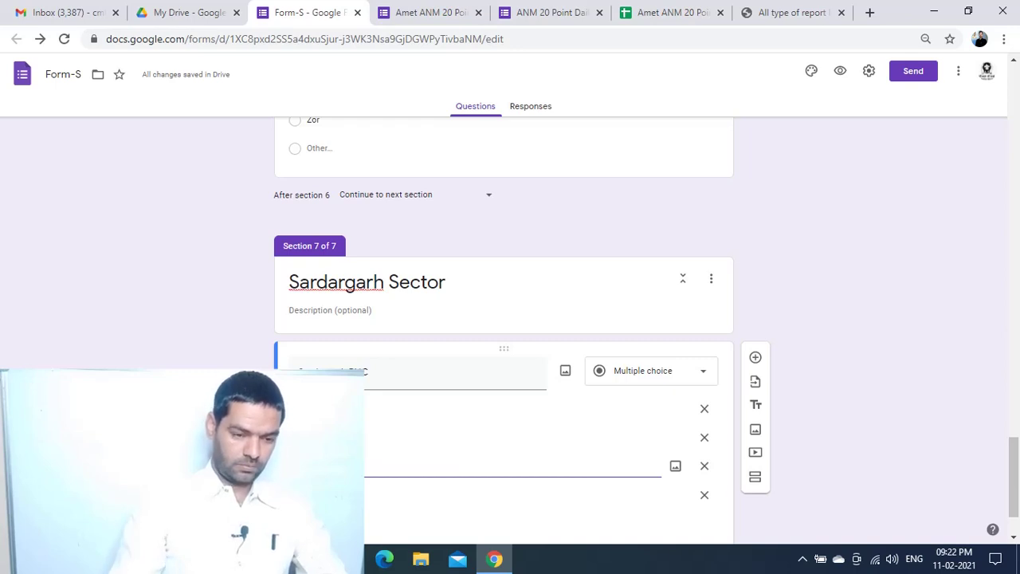
key("Return")
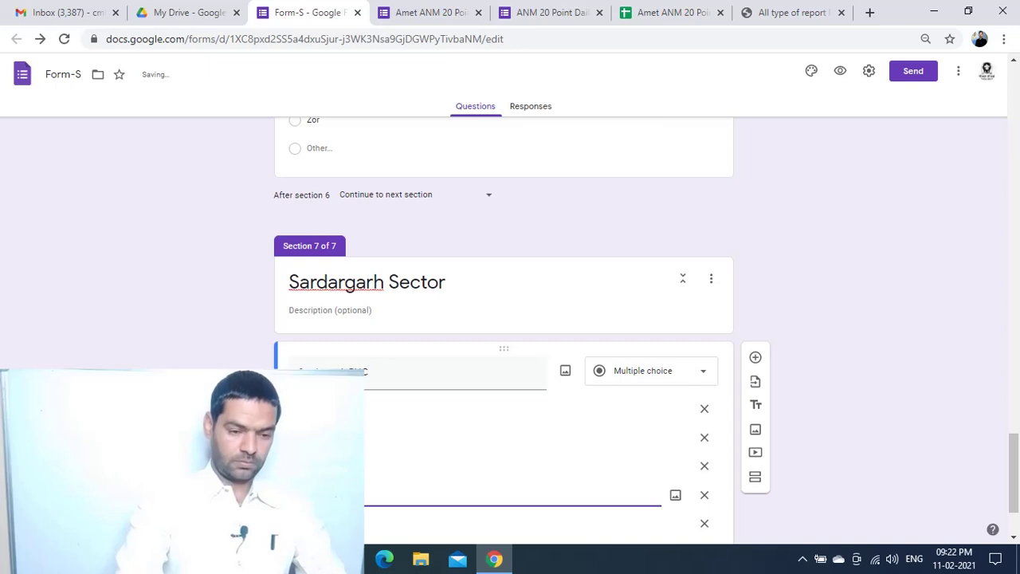
type("Sakarda")
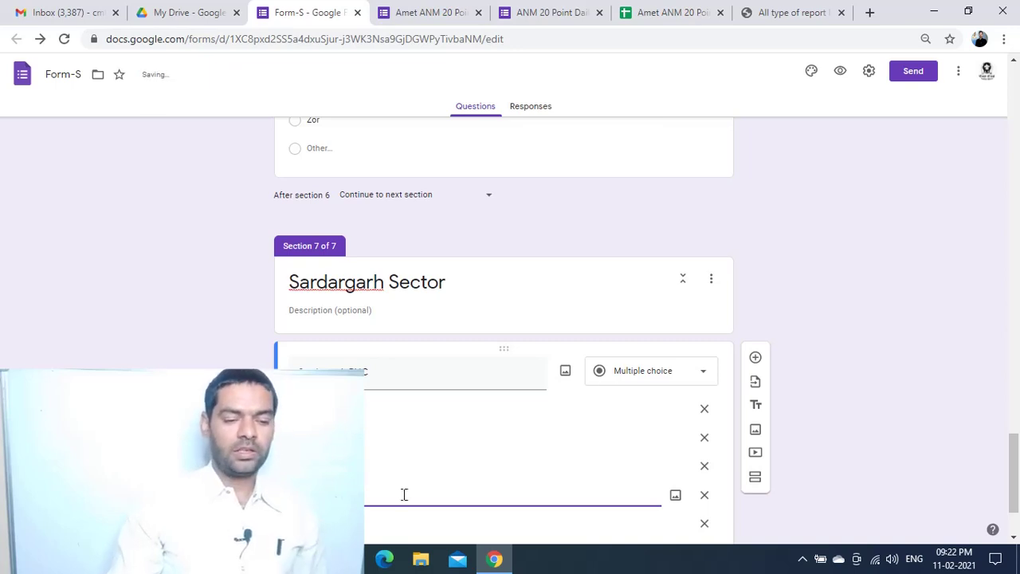
scroll(422, 454, "down", 2)
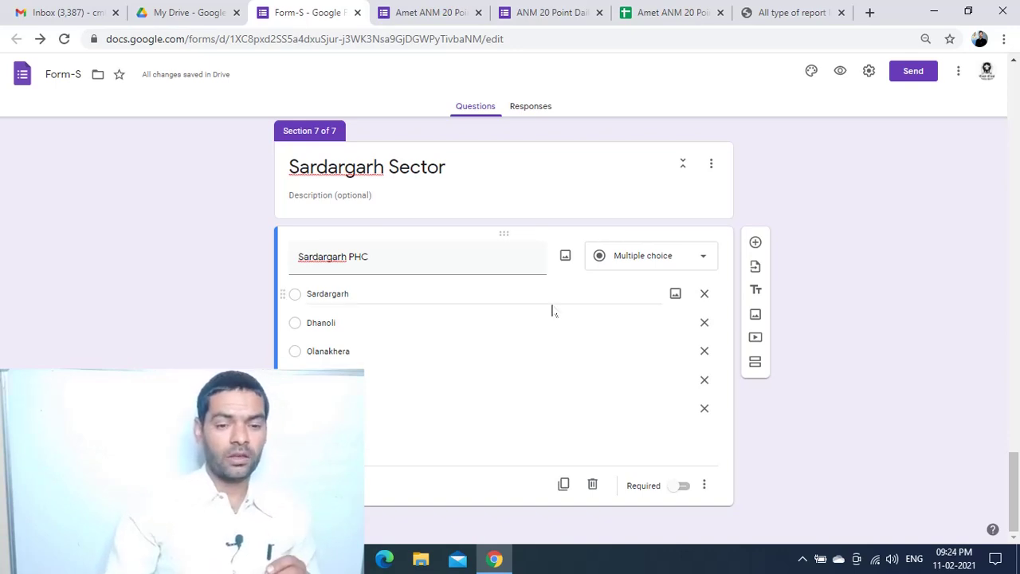
Step: Turn on going to a section based on the answer for the Select Block Name question in the Block section
scroll(551, 351, "up", 5)
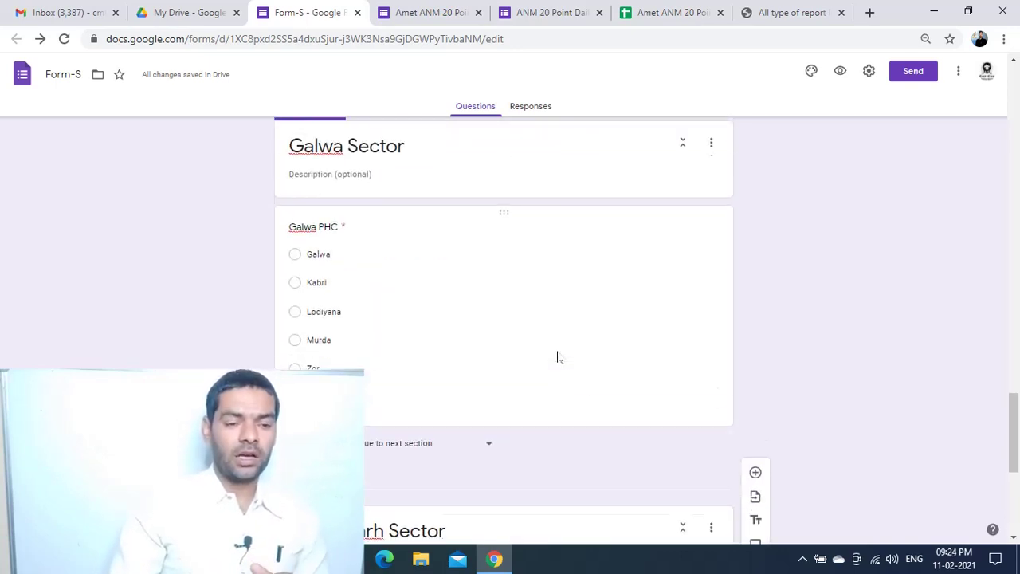
scroll(558, 350, "up", 10)
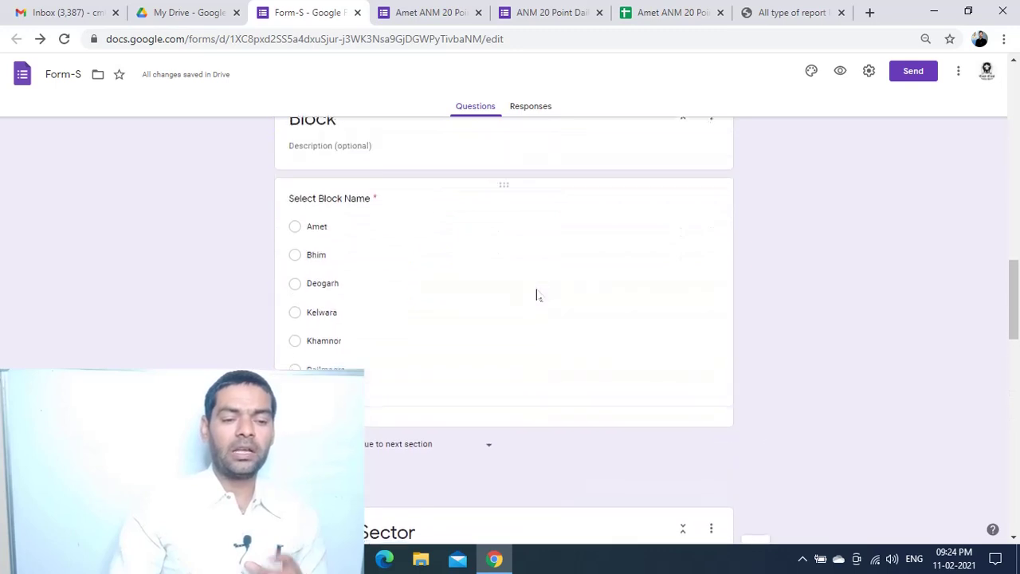
scroll(510, 300, "down", 2)
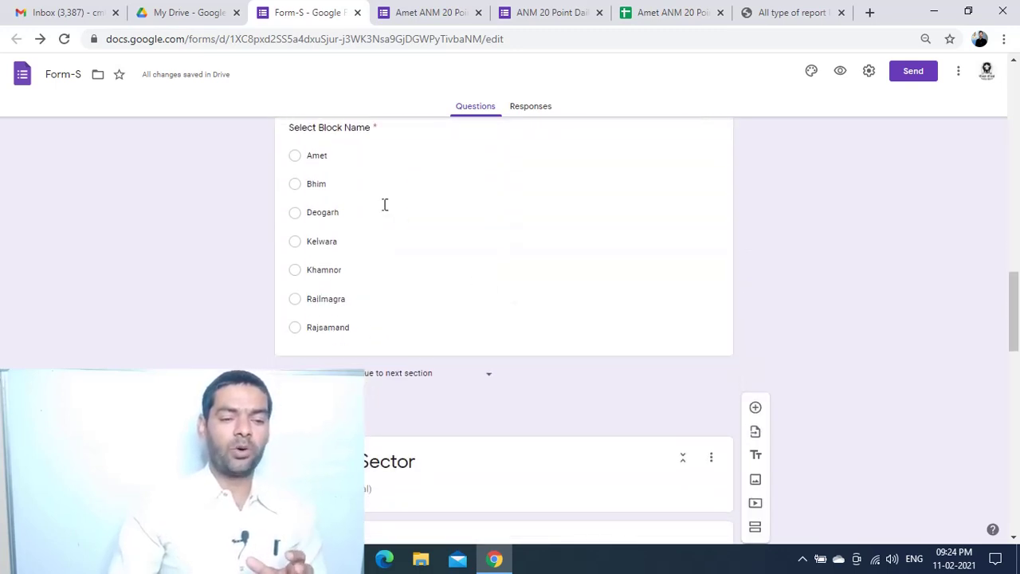
scroll(384, 205, "up", 1)
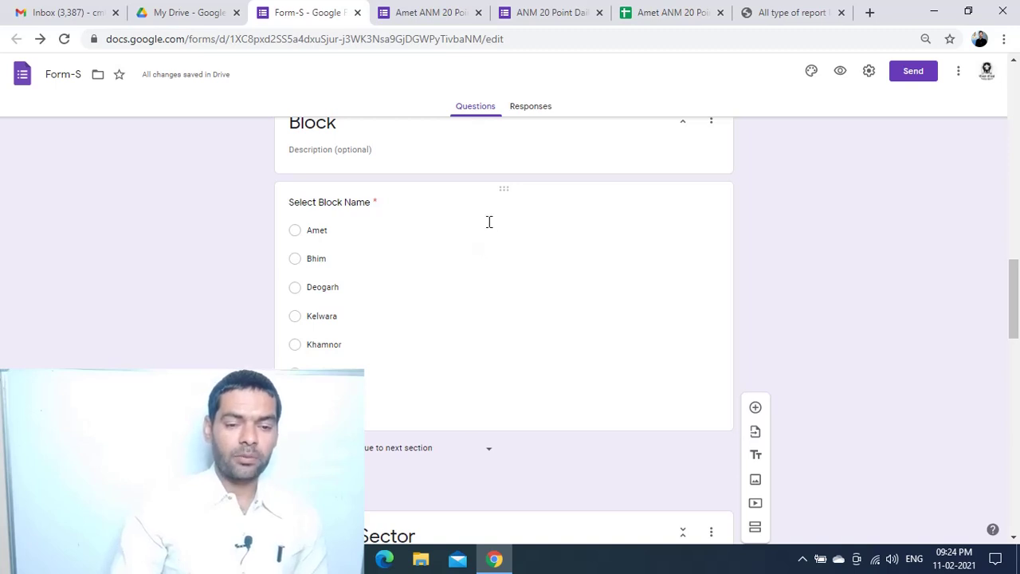
left_click(516, 192)
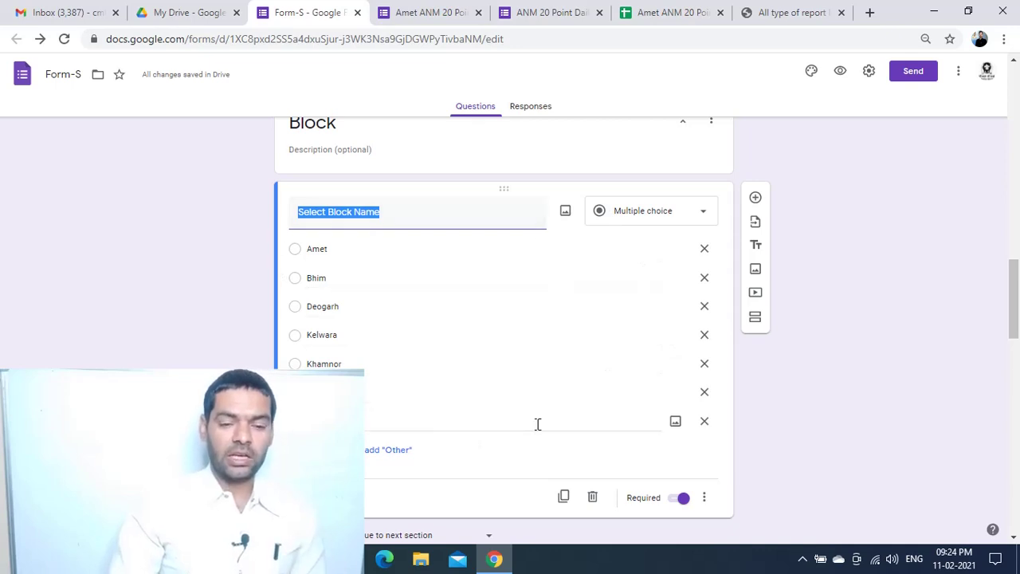
scroll(566, 369, "down", 2)
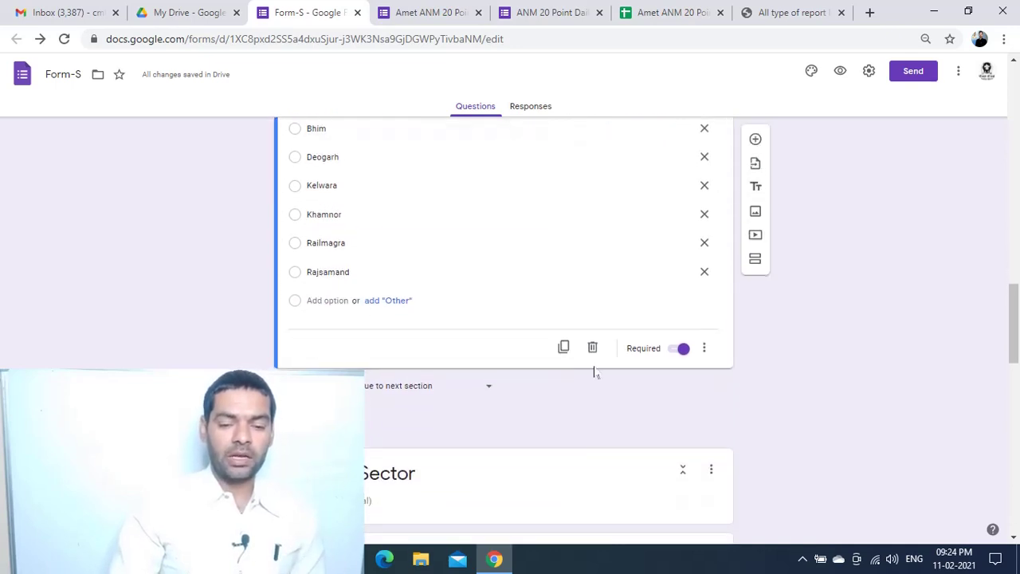
left_click(706, 350)
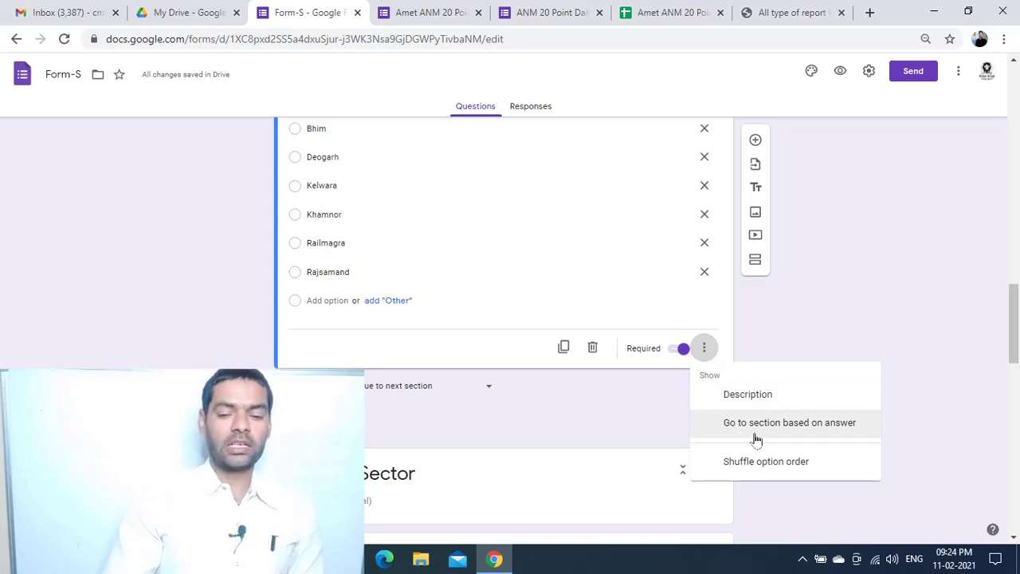
left_click(832, 431)
scroll(678, 396, "up", 2)
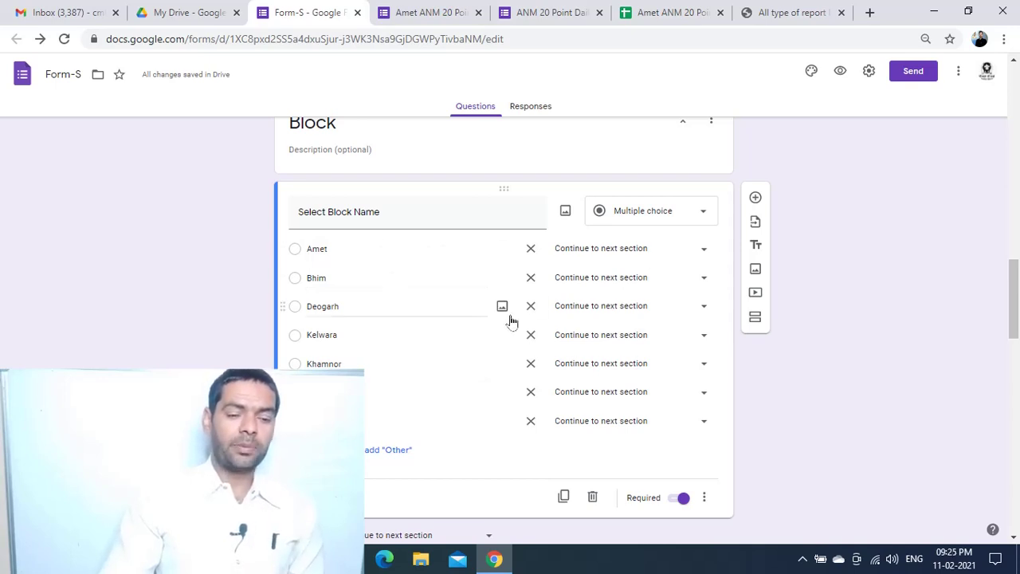
Step: Examine the section destinations of the block options and how the Block section leads into the sector sections that follow
scroll(510, 319, "down", 3)
scroll(428, 382, "up", 1)
scroll(431, 387, "down", 3)
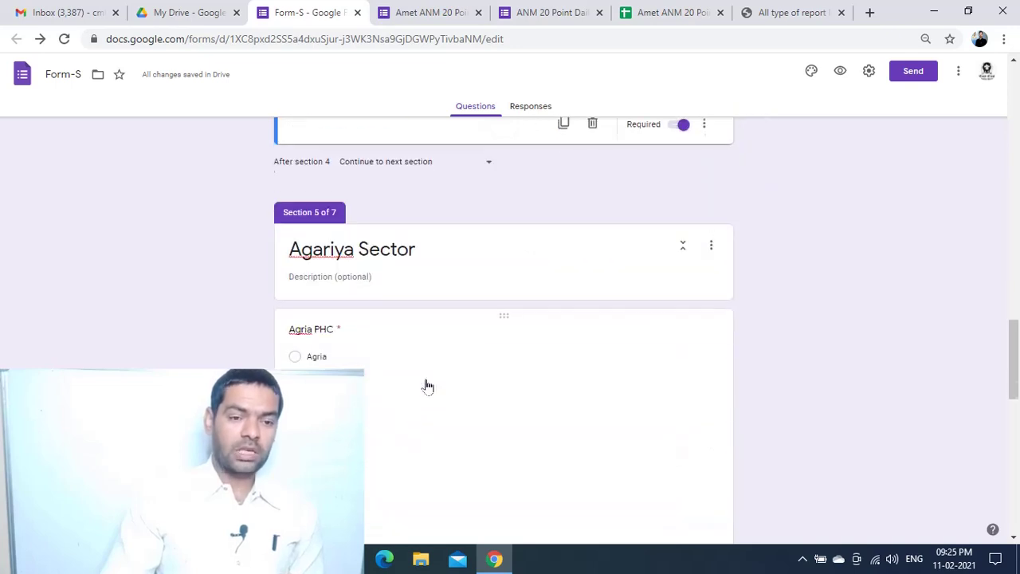
scroll(426, 380, "up", 4)
scroll(607, 276, "up", 2)
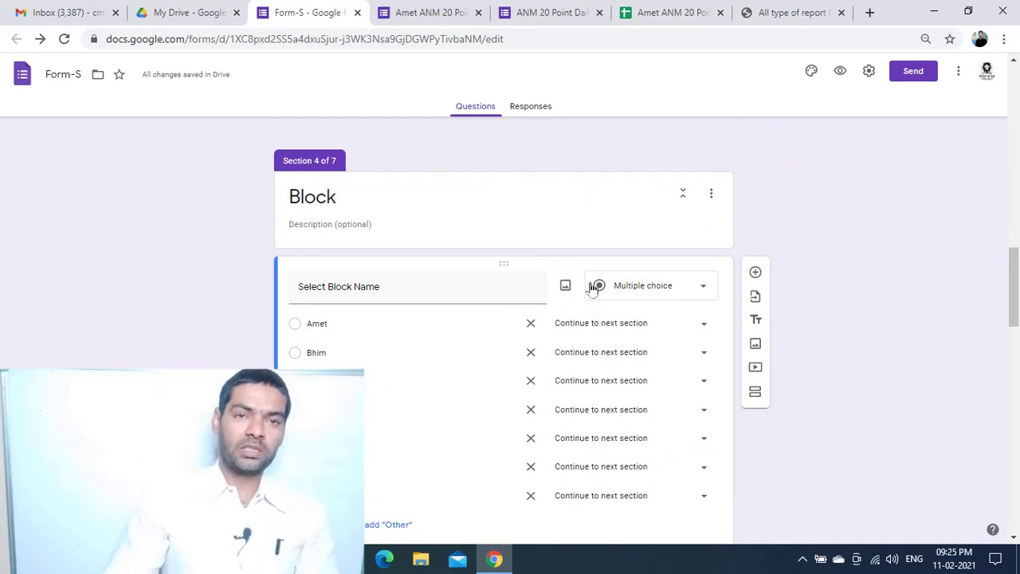
scroll(542, 321, "down", 2)
scroll(545, 322, "down", 4)
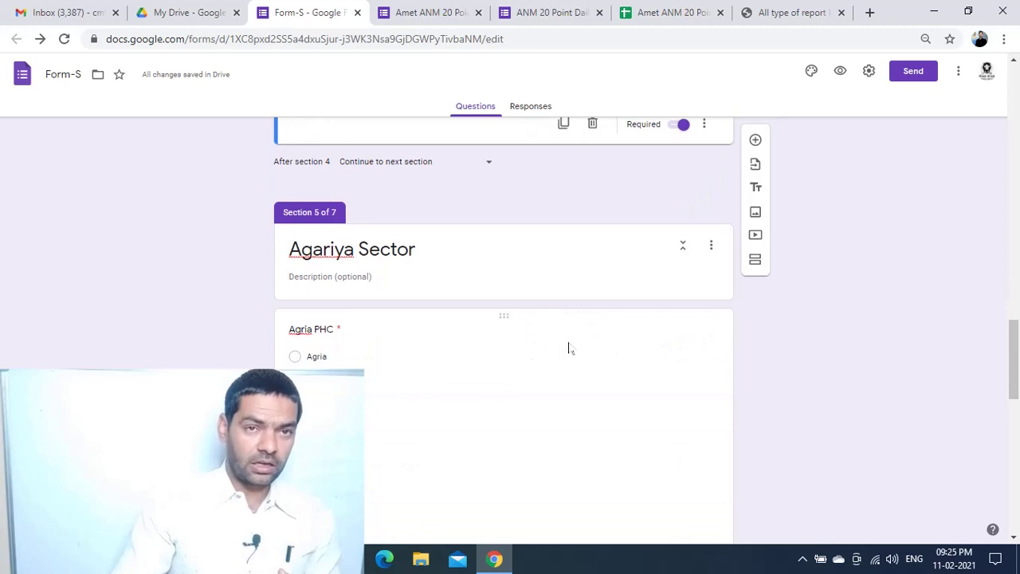
scroll(569, 348, "up", 6)
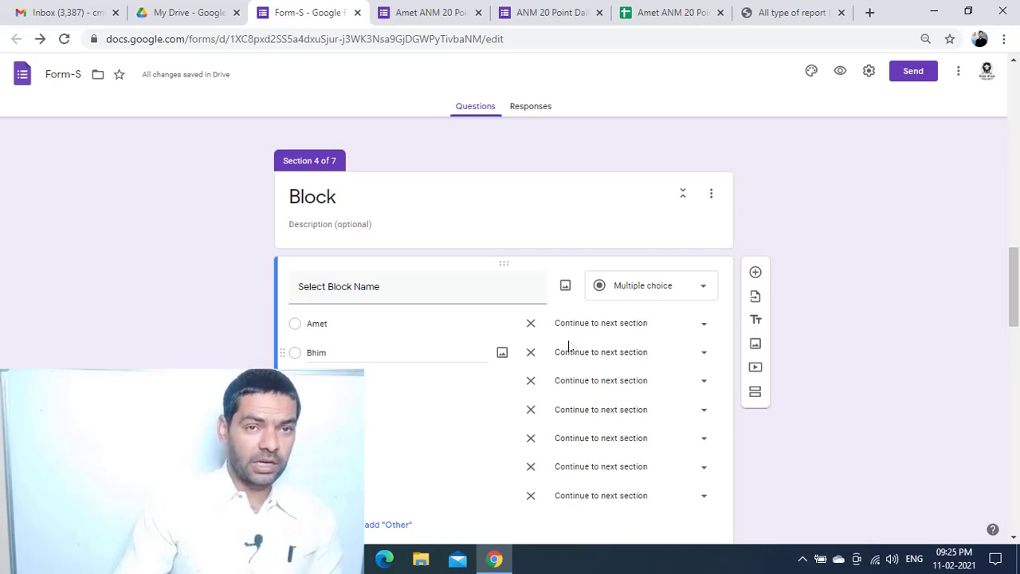
scroll(569, 347, "down", 1)
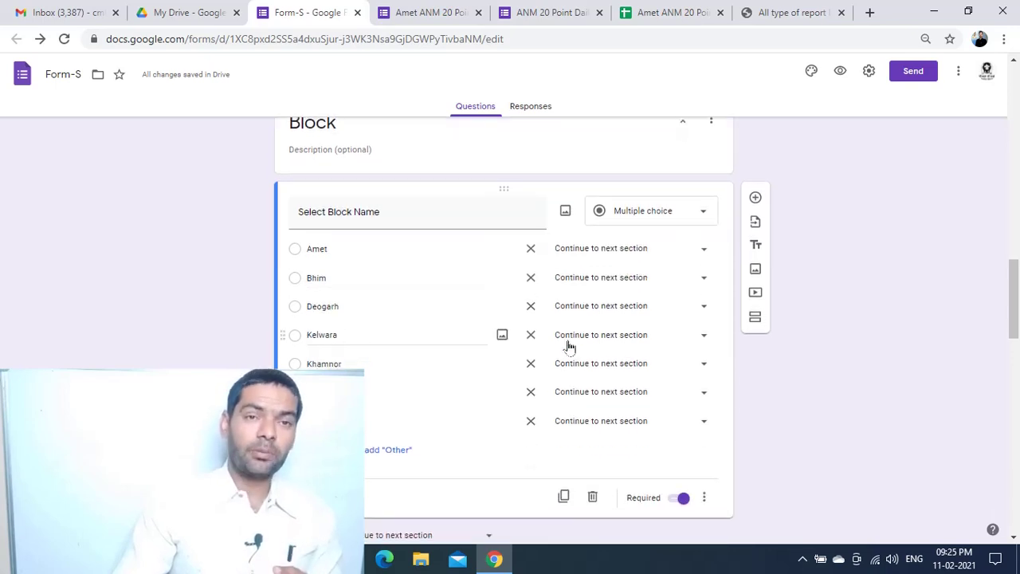
scroll(569, 348, "down", 2)
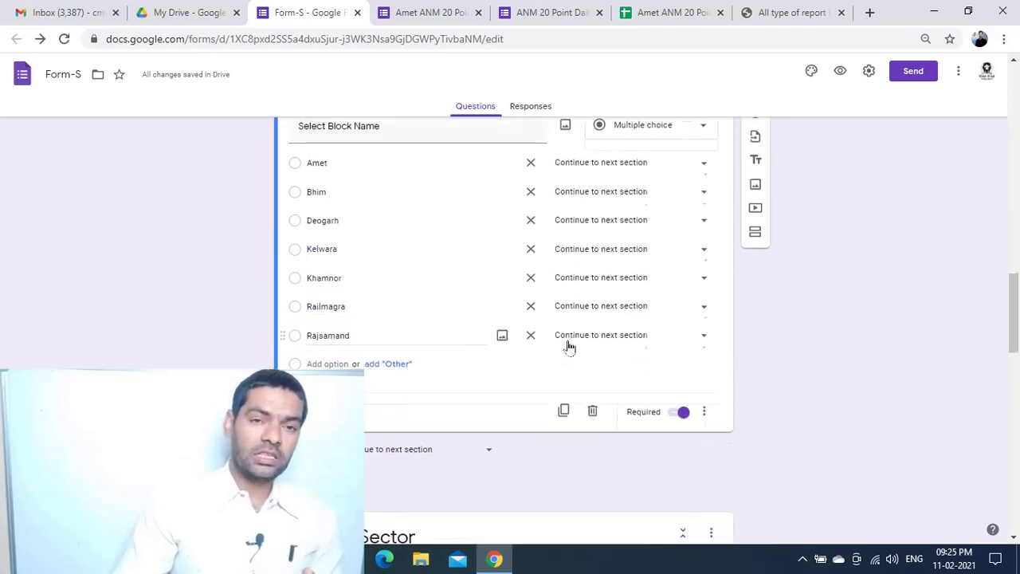
scroll(569, 347, "up", 2)
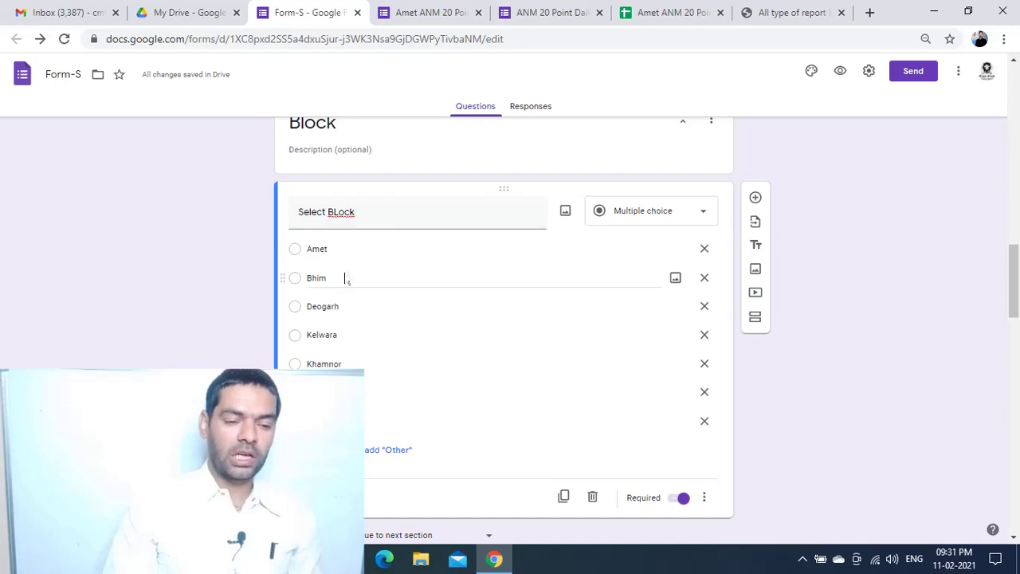
Step: Retitle the dropdown question in the Amet Sector section as "Select CHC/ PHC Name"
scroll(448, 380, "down", 1)
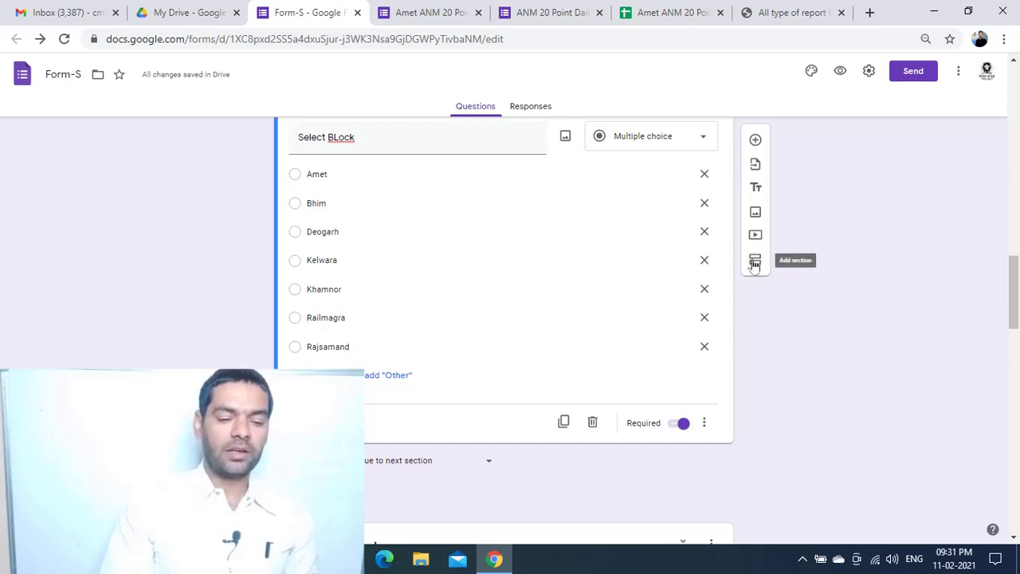
scroll(755, 263, "down", 2)
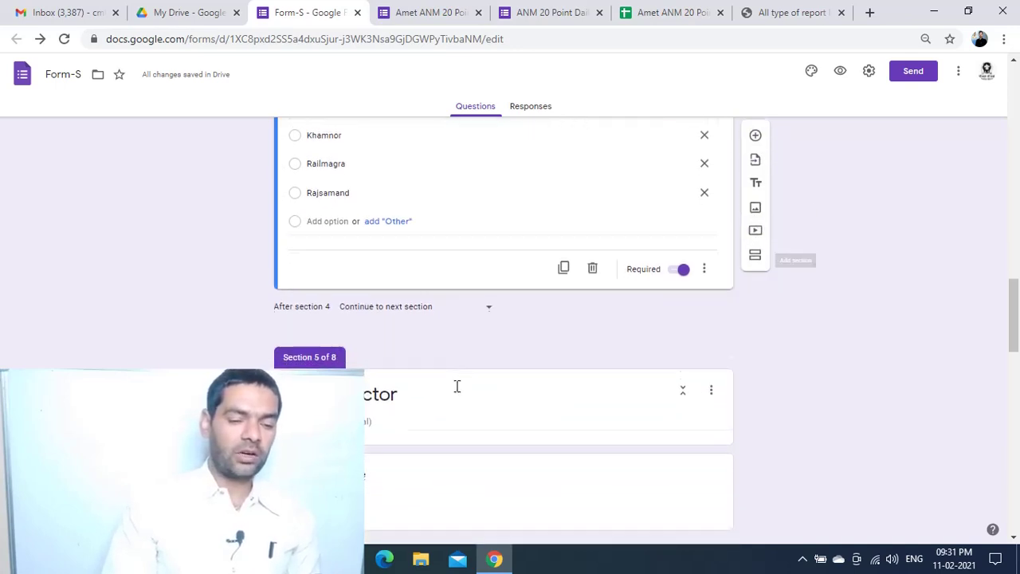
scroll(415, 335, "down", 2)
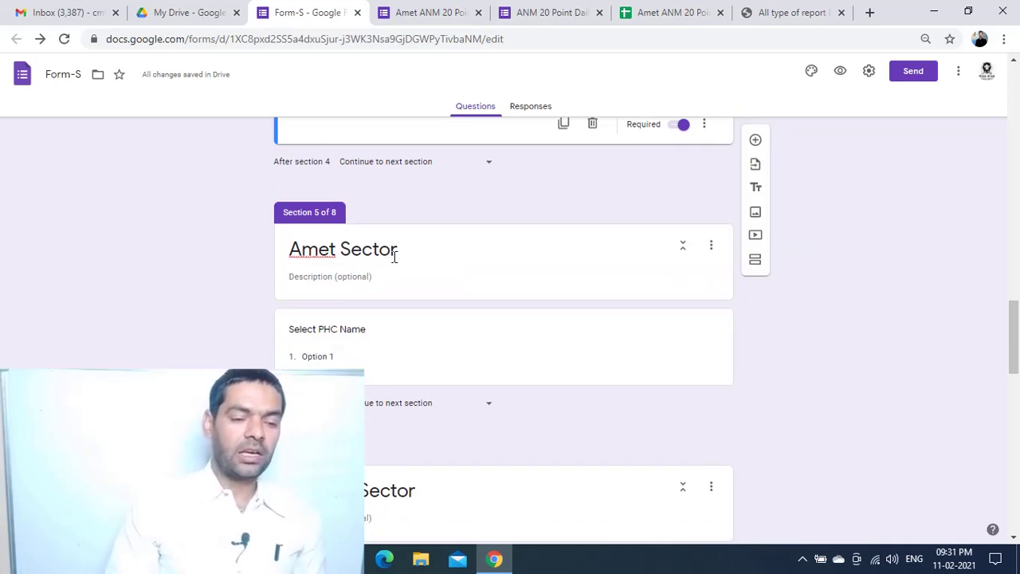
left_click(408, 254)
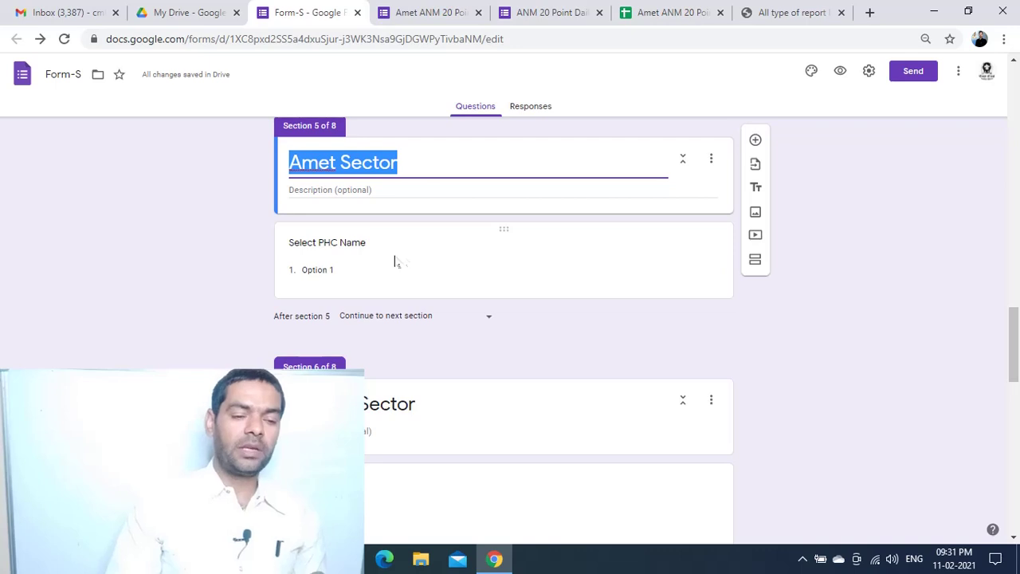
left_click(344, 270)
left_click(396, 259)
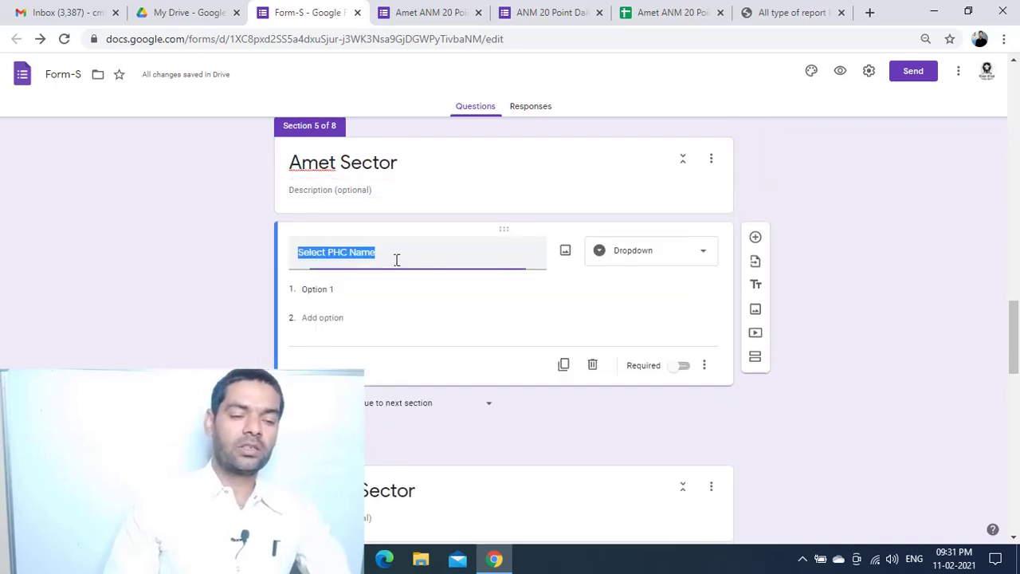
left_click(349, 257)
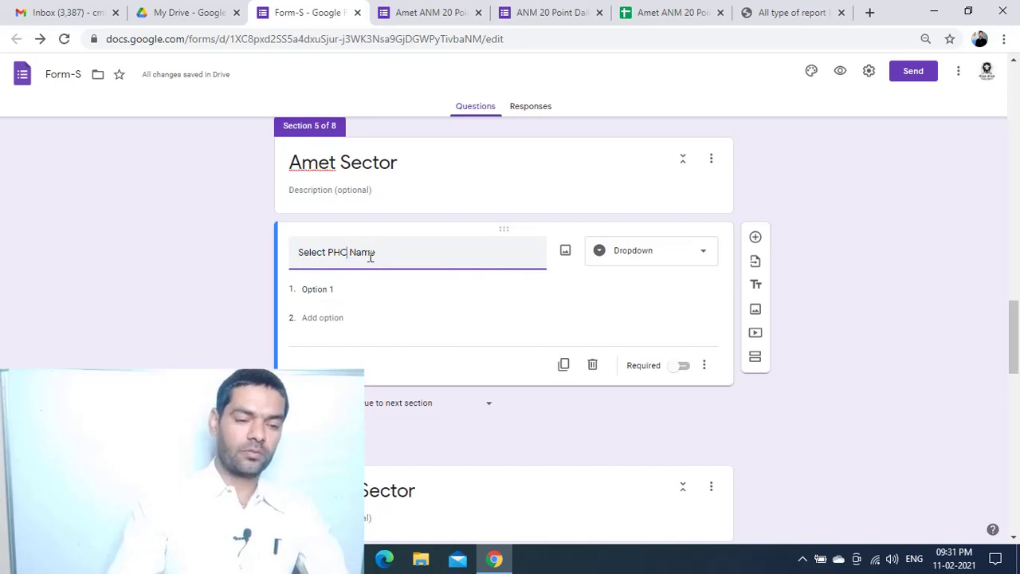
key("ctrl+Left")
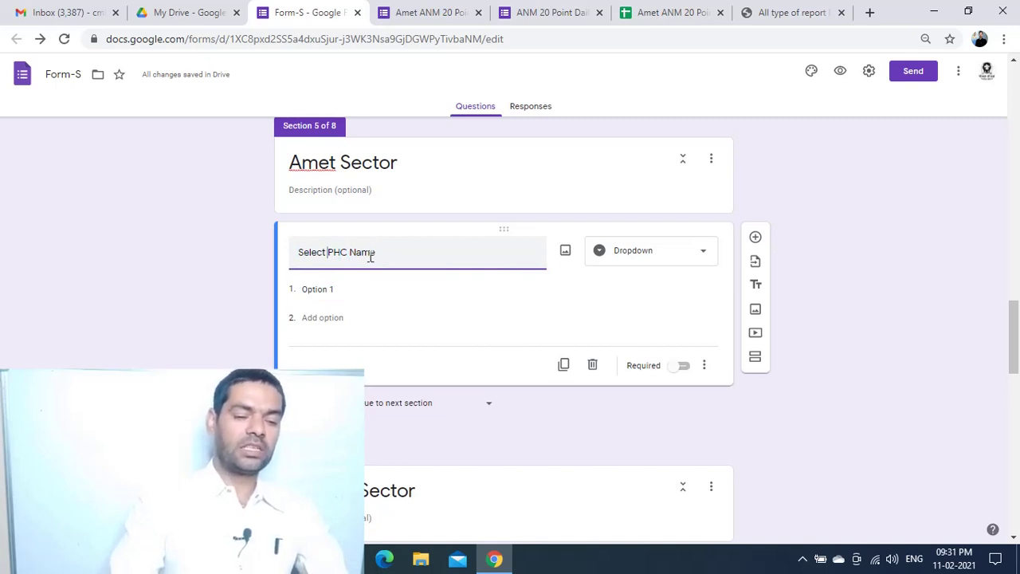
type("CHC/")
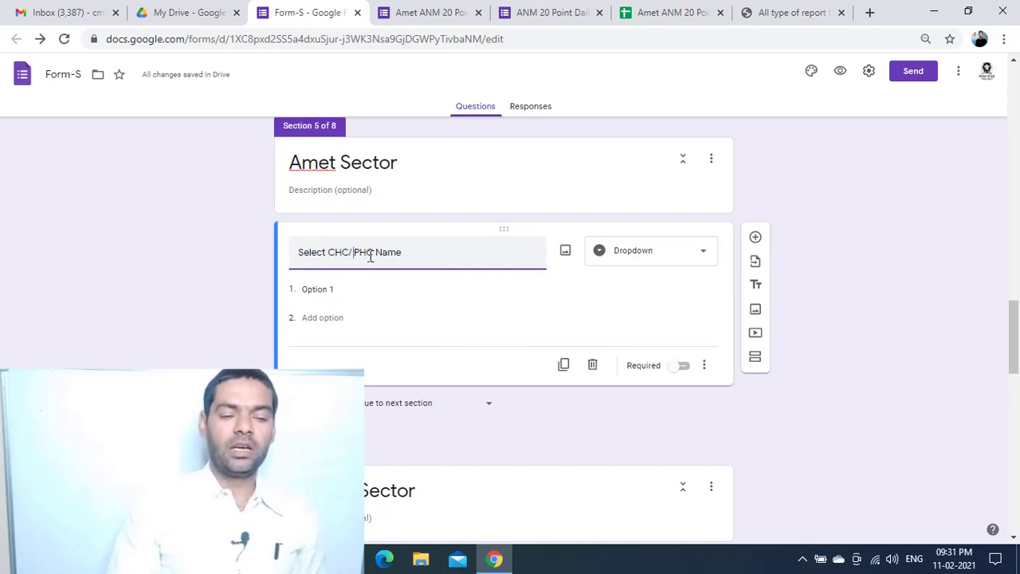
left_click(256, 268)
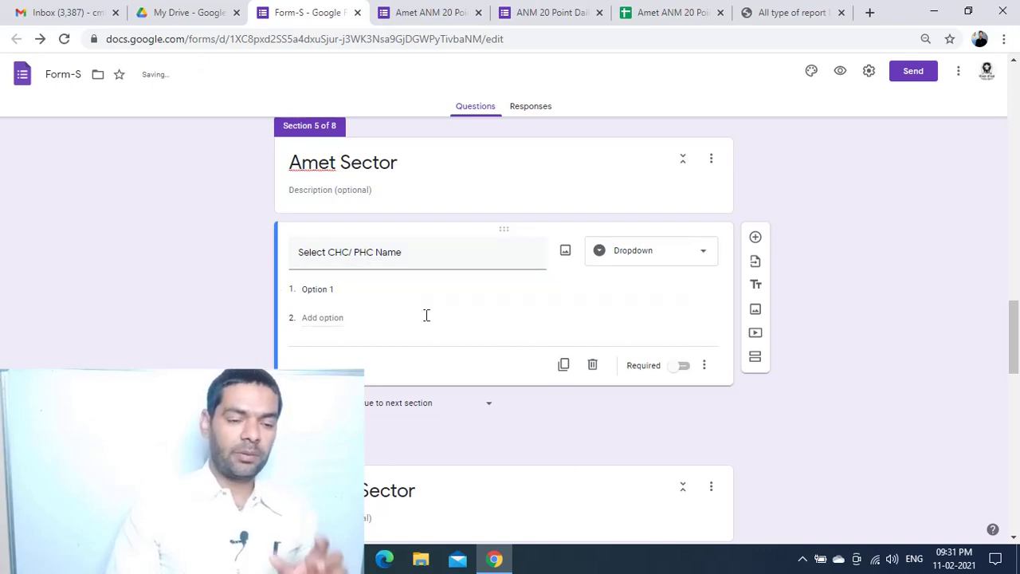
Step: Enter Agariya, Galwa, Sardargarh, Zilola and Amet as the options of the Select CHC/ PHC Name dropdown question
scroll(396, 312, "down", 1)
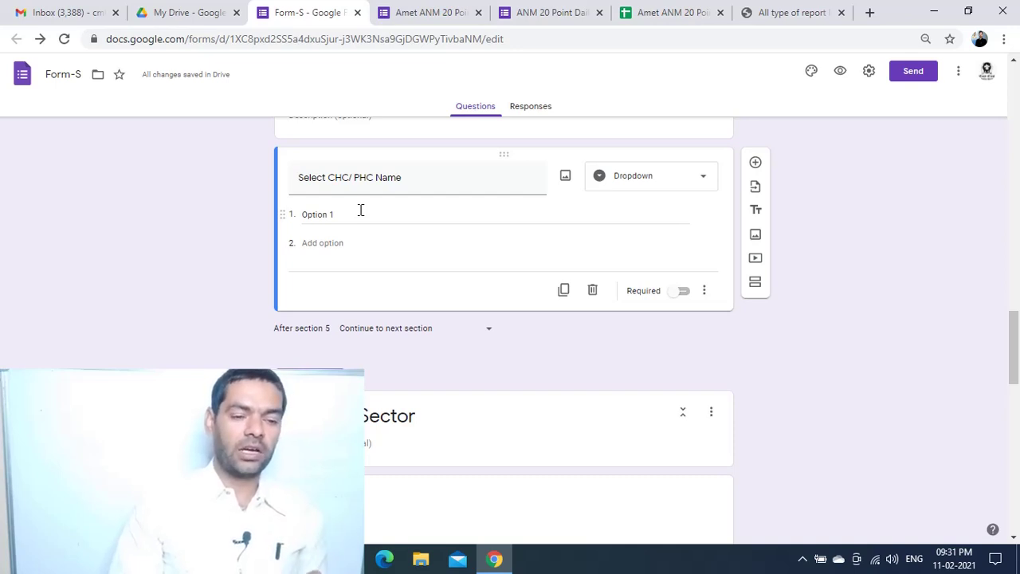
left_click(360, 214)
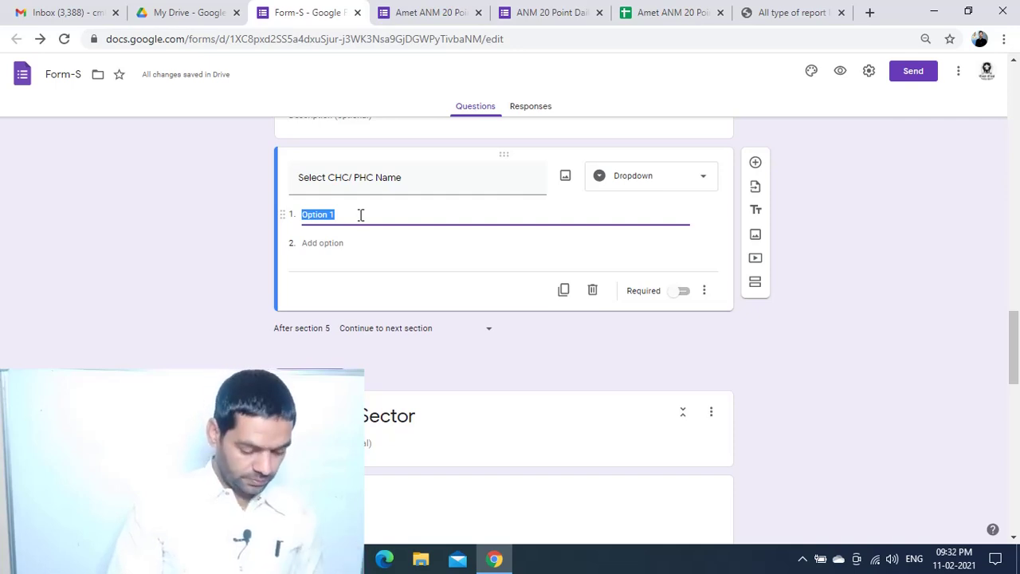
type("Agariya Galwa Sardargarh Zilola Amet")
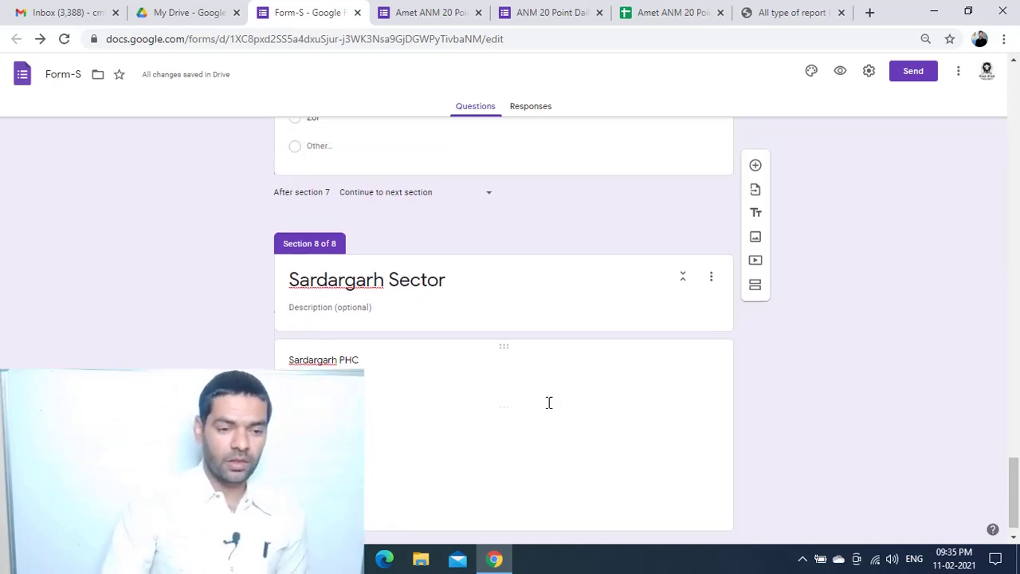
Step: Turn on going to a section based on the answer for the Select Block question and send Amet to section 5 (Amet Sector)
scroll(548, 407, "up", 5)
scroll(533, 412, "up", 5)
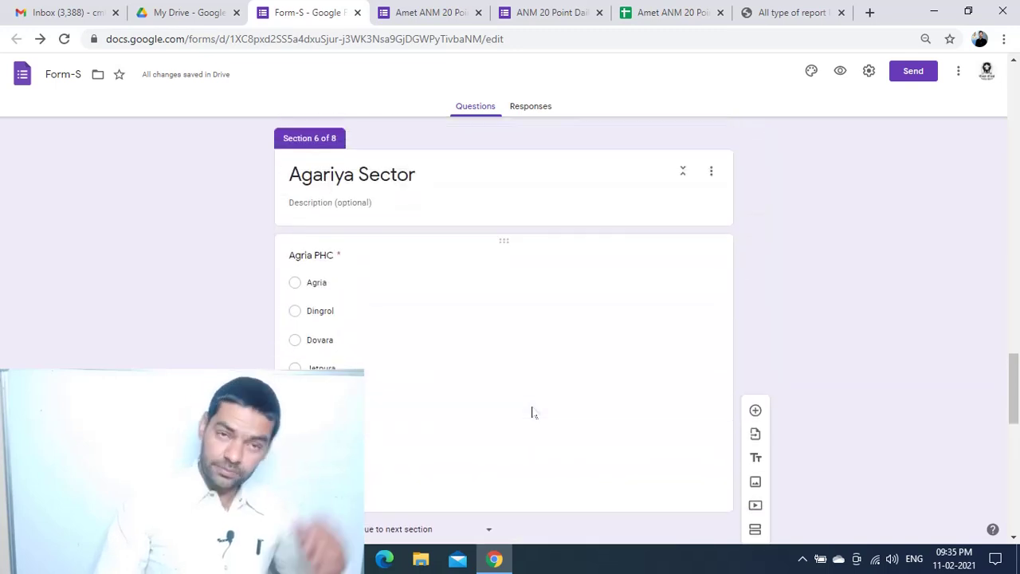
scroll(533, 412, "up", 5)
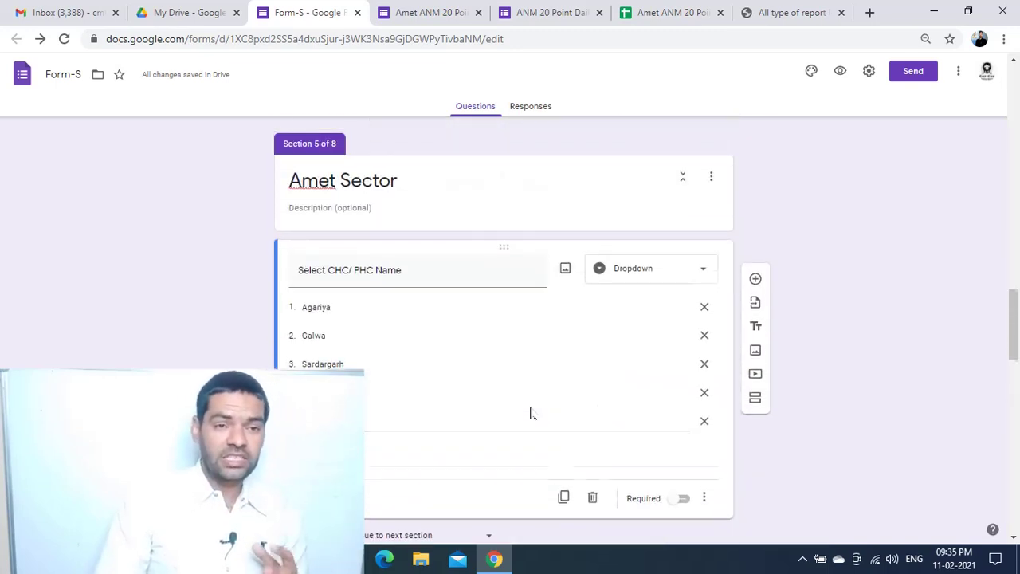
scroll(526, 396, "up", 5)
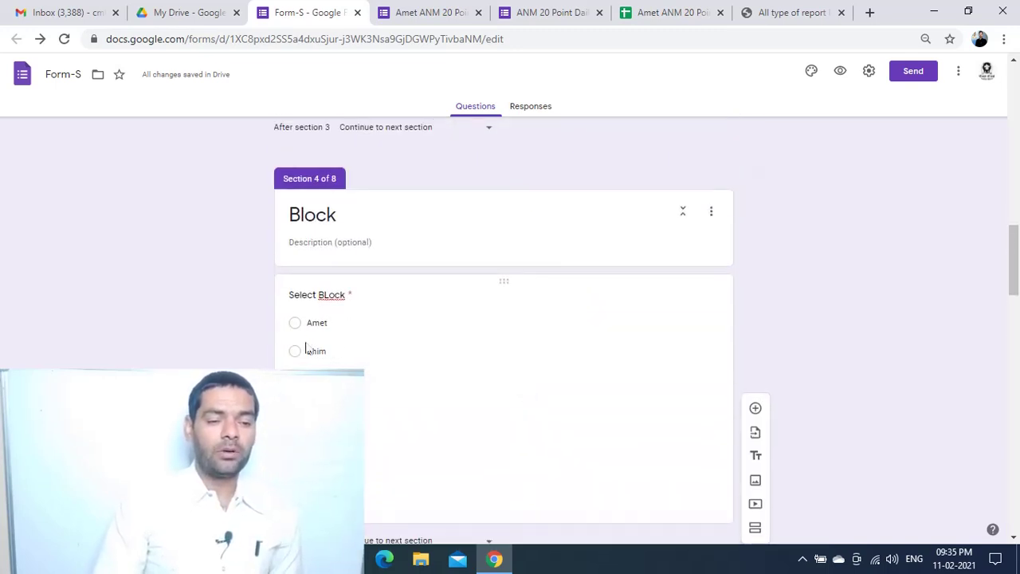
scroll(308, 348, "down", 2)
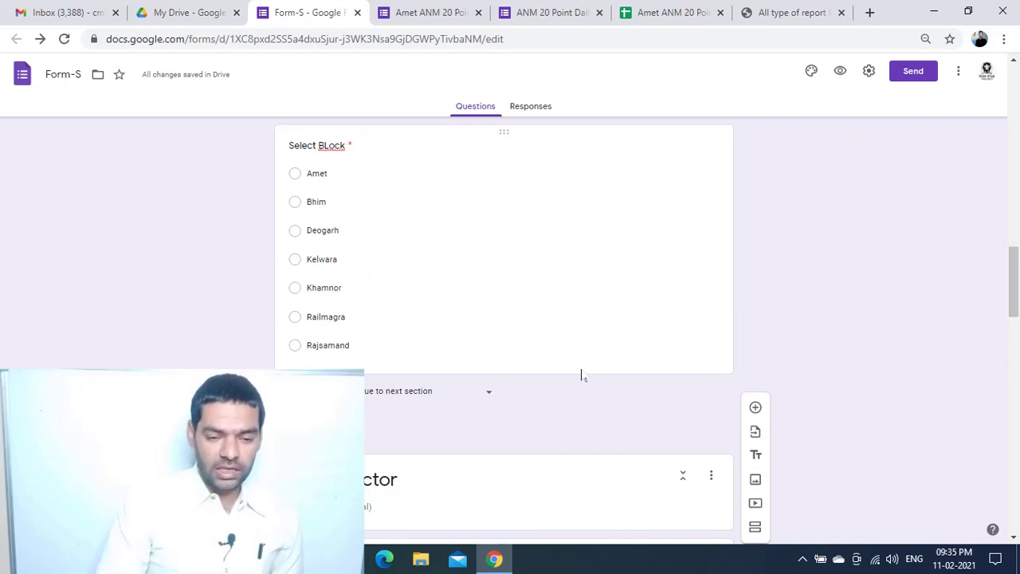
left_click(628, 369)
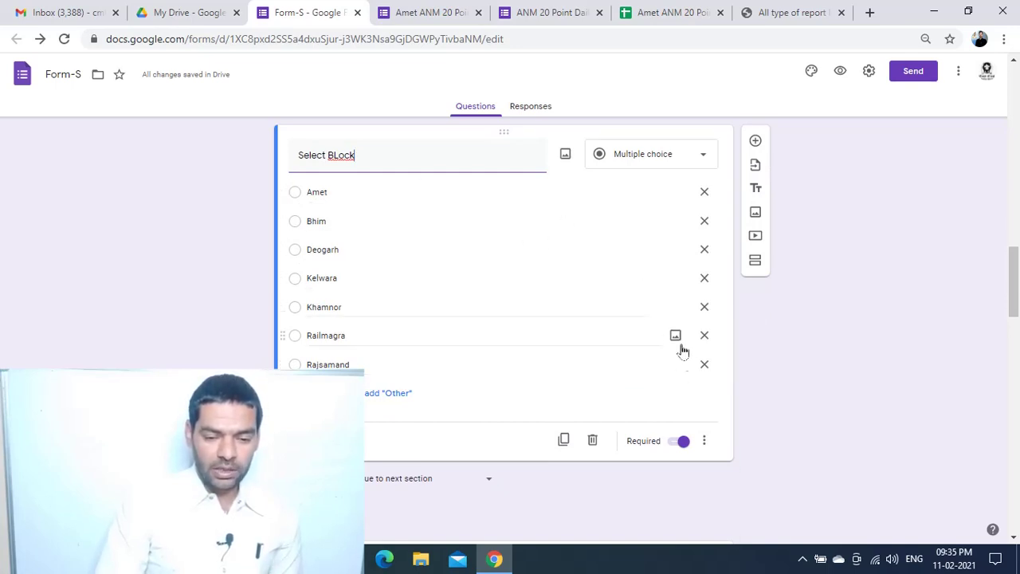
left_click(704, 443)
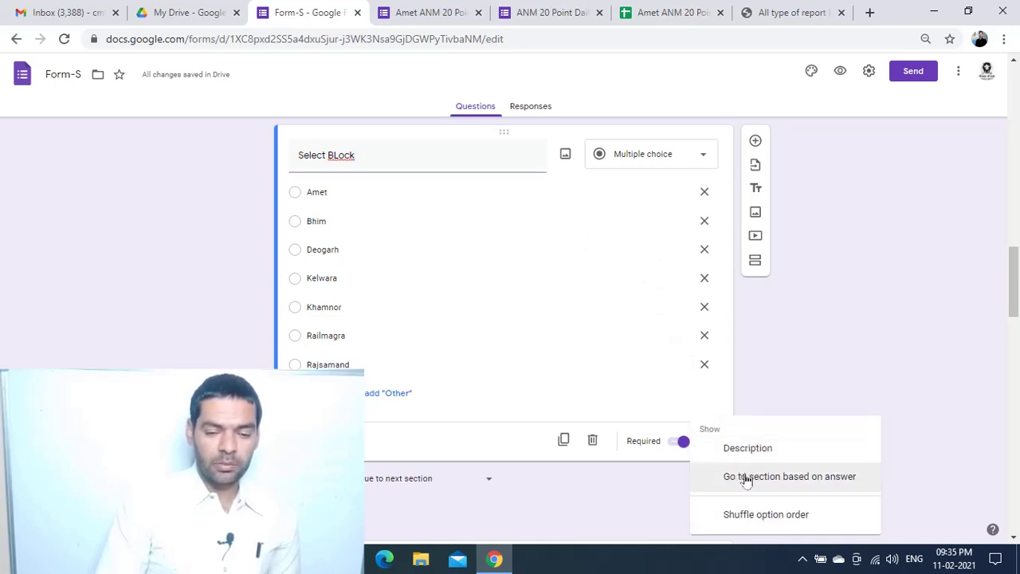
left_click(816, 478)
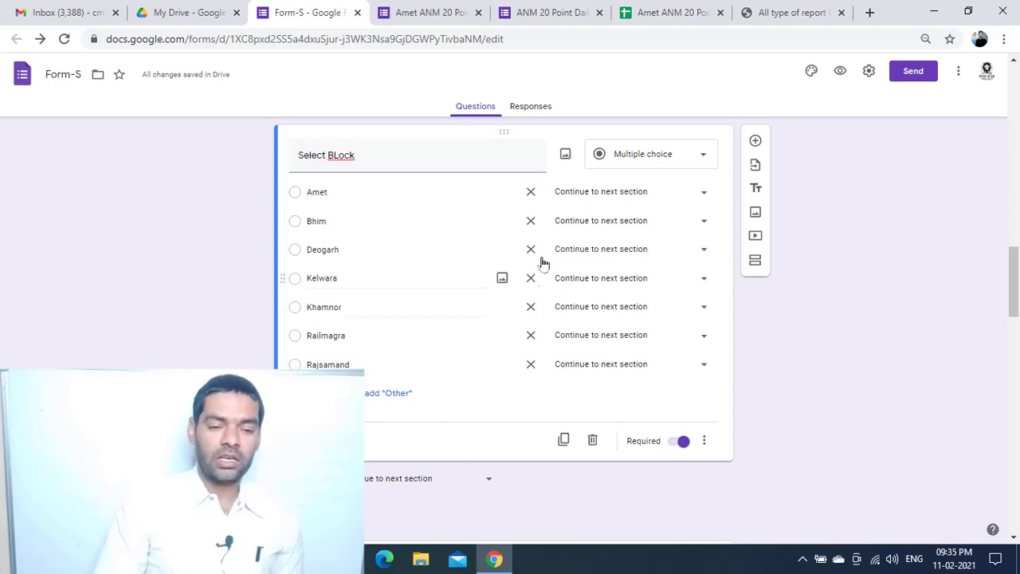
left_click(620, 192)
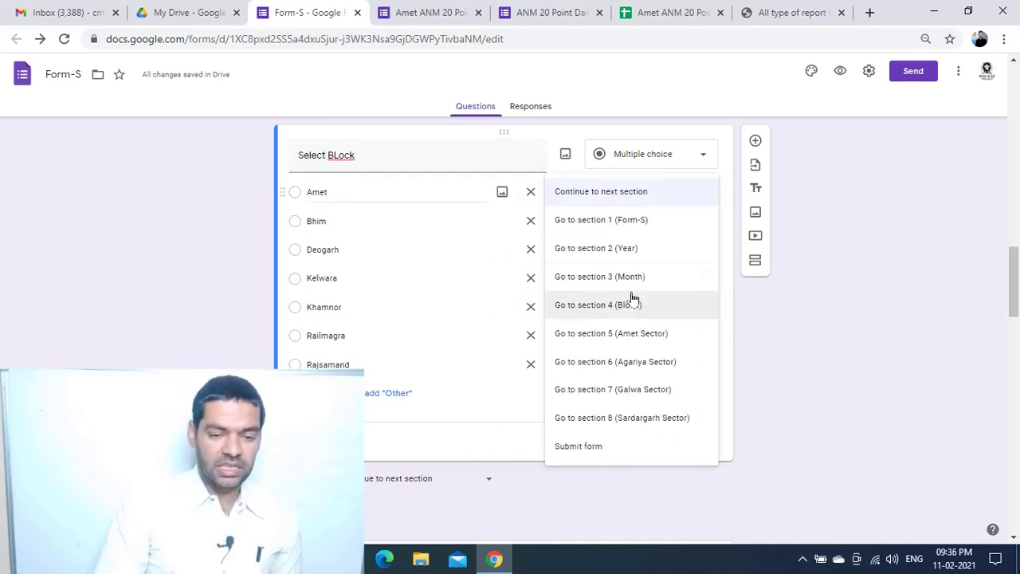
left_click(660, 335)
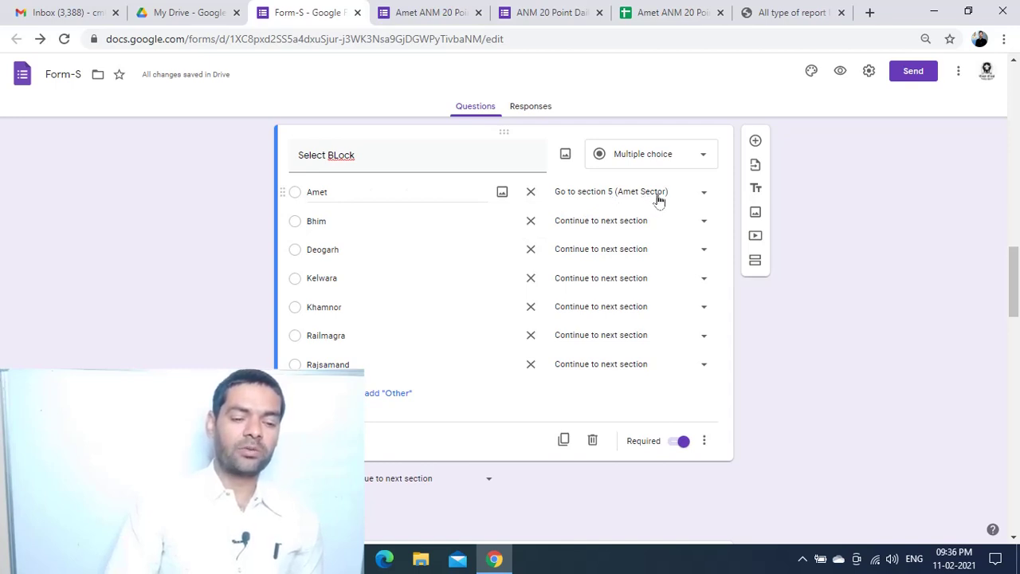
Step: Turn on going to a section based on the answer for the Select CHC/ PHC Name question in Amet Sector and make it required
scroll(642, 201, "down", 3)
scroll(411, 299, "down", 1)
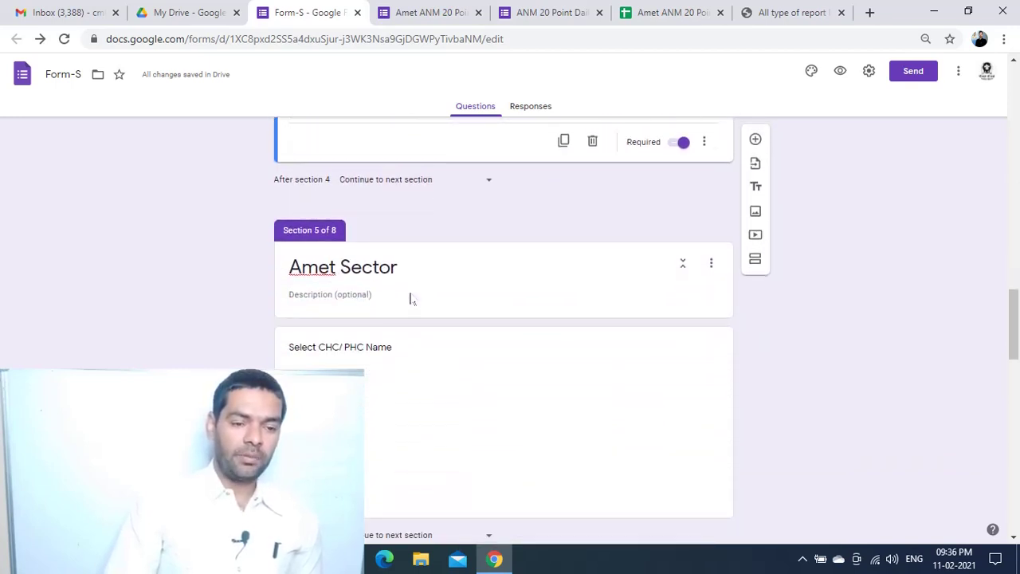
scroll(418, 290, "down", 1)
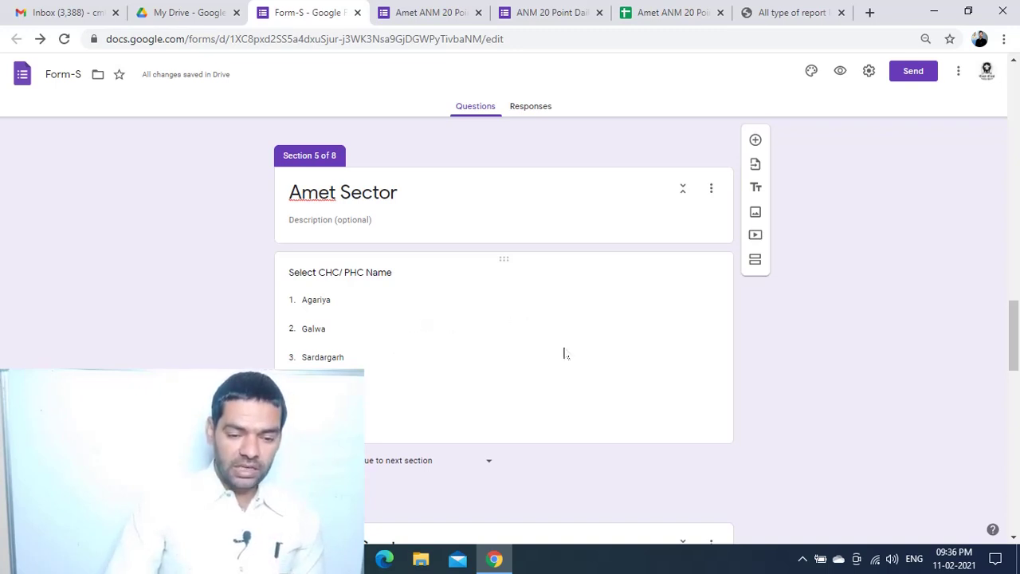
left_click(627, 441)
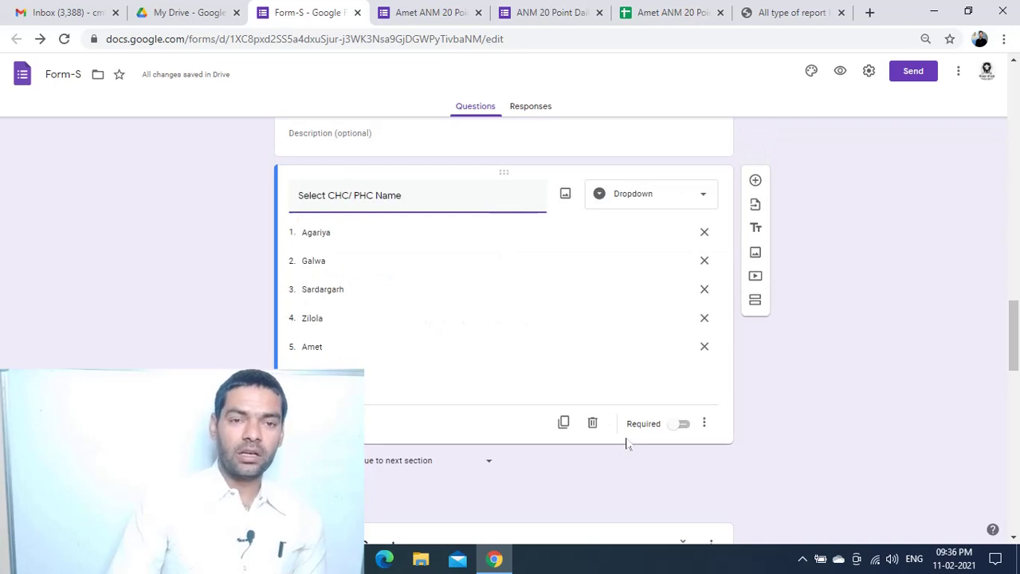
left_click(705, 424)
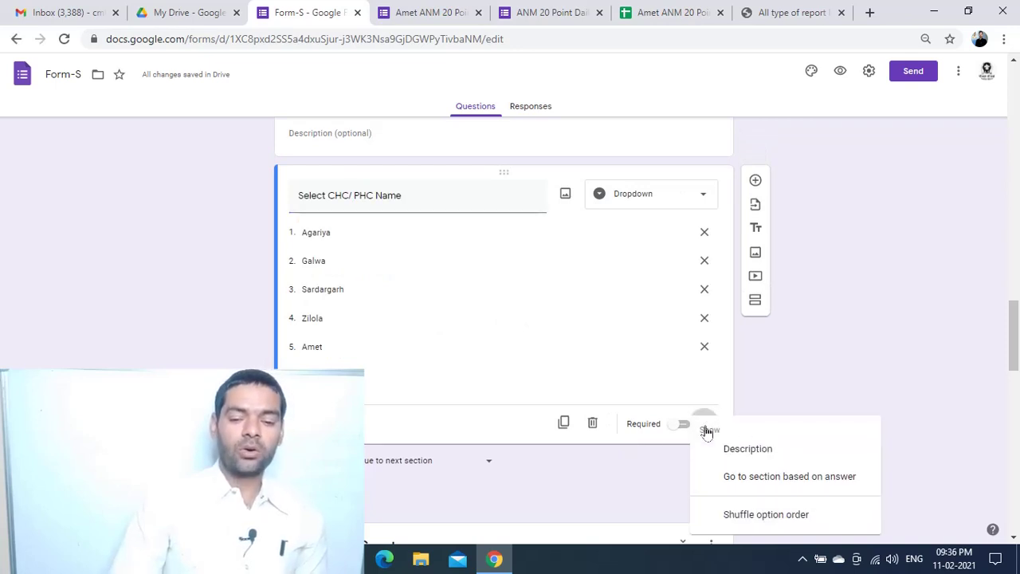
left_click(751, 477)
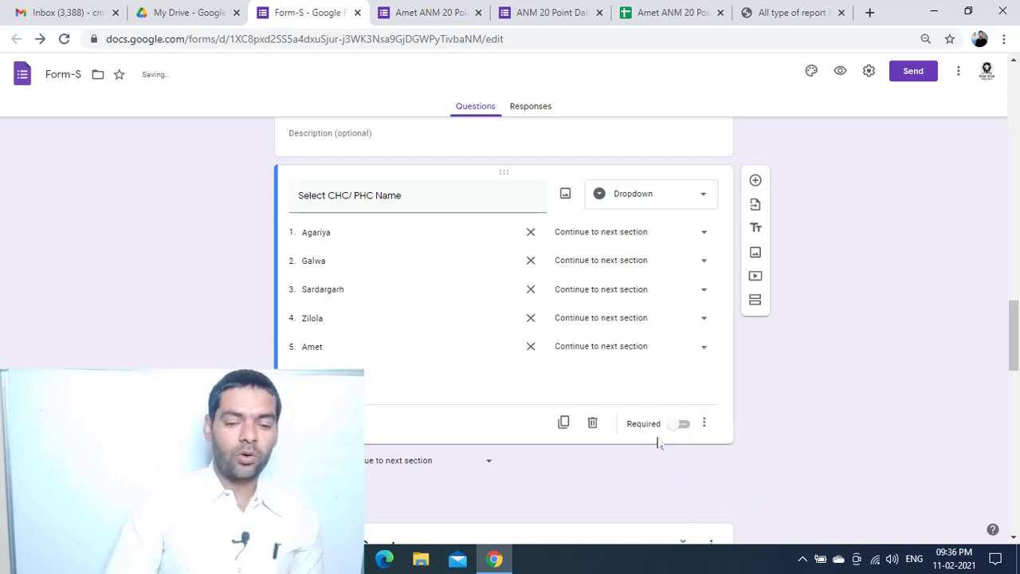
left_click(683, 425)
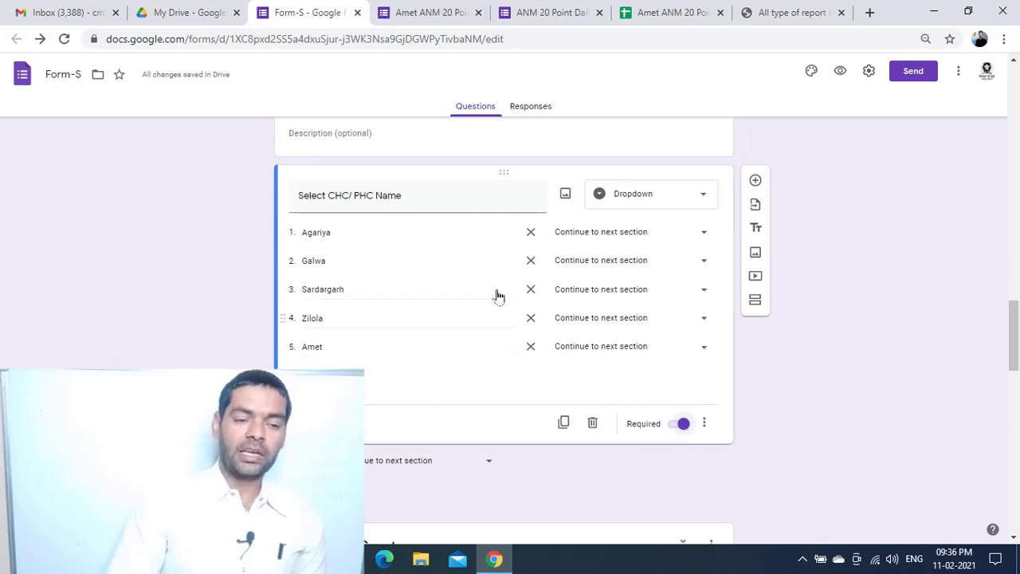
Step: Send Agariya to section 6 (Agariya Sector), Galwa to section 7 (Galwa Sector) and Sardargarh to section 8 (Sardargarh Sector)
left_click(660, 237)
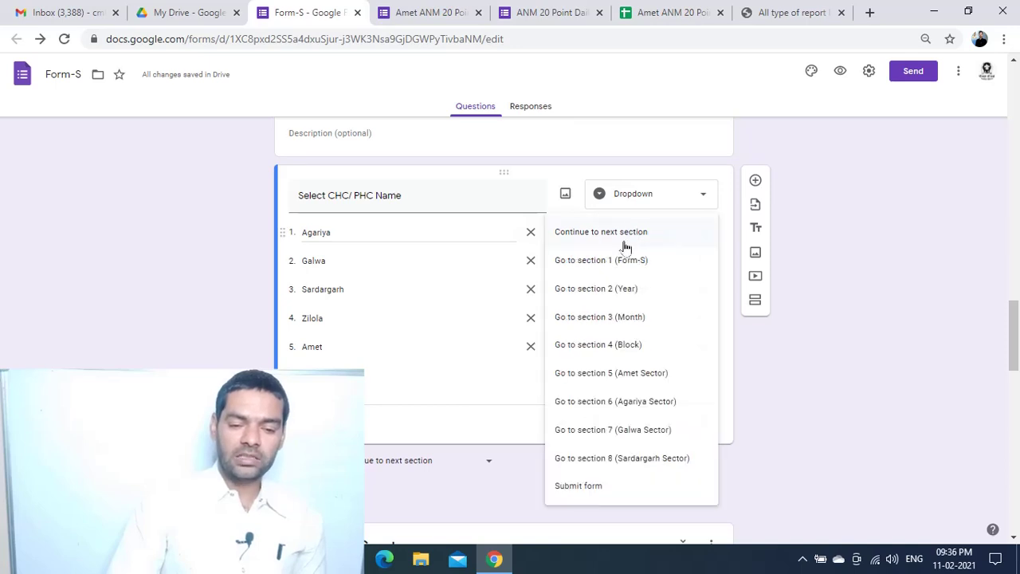
left_click(650, 411)
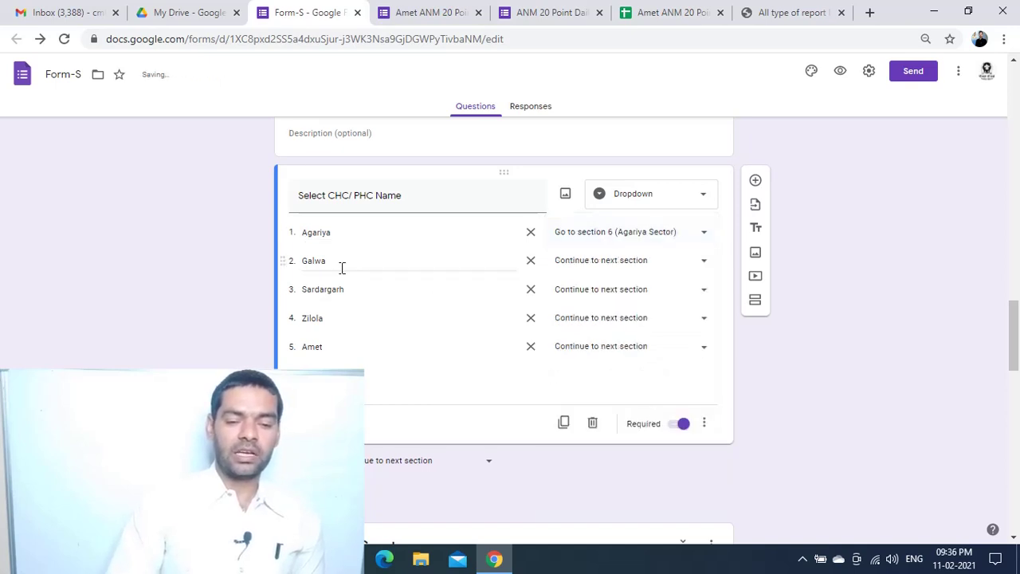
left_click(590, 268)
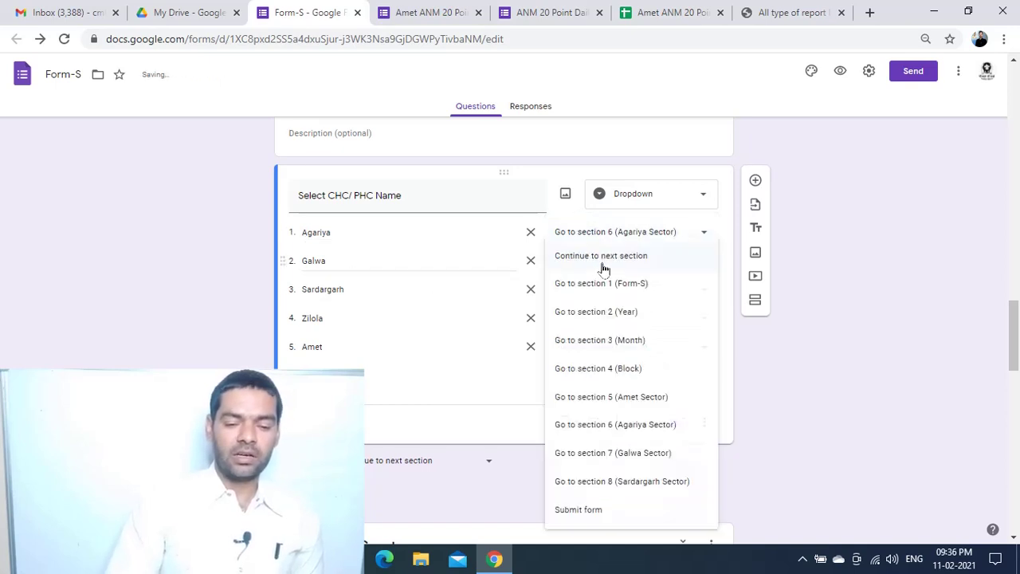
left_click(632, 453)
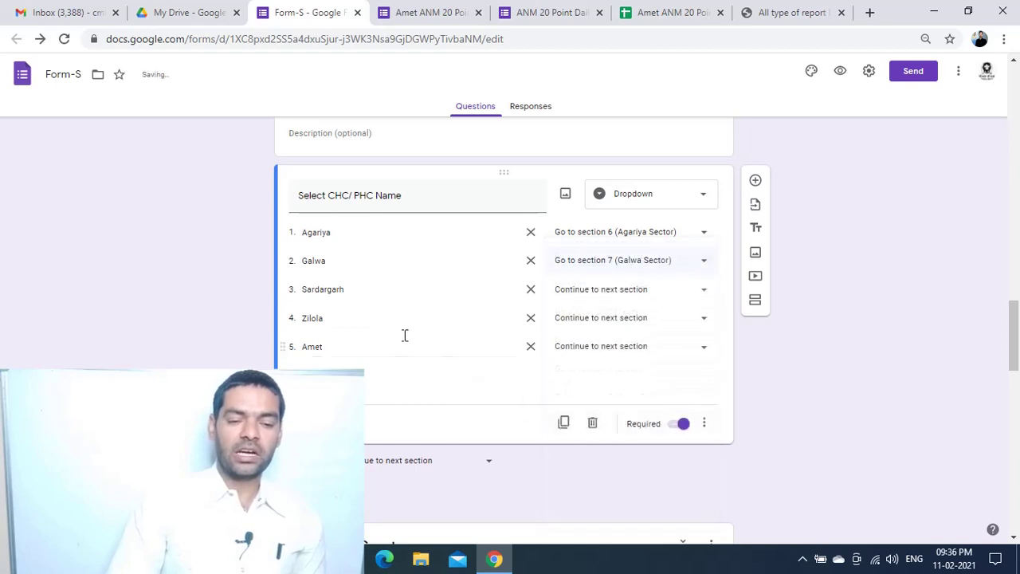
left_click(576, 291)
left_click(633, 481)
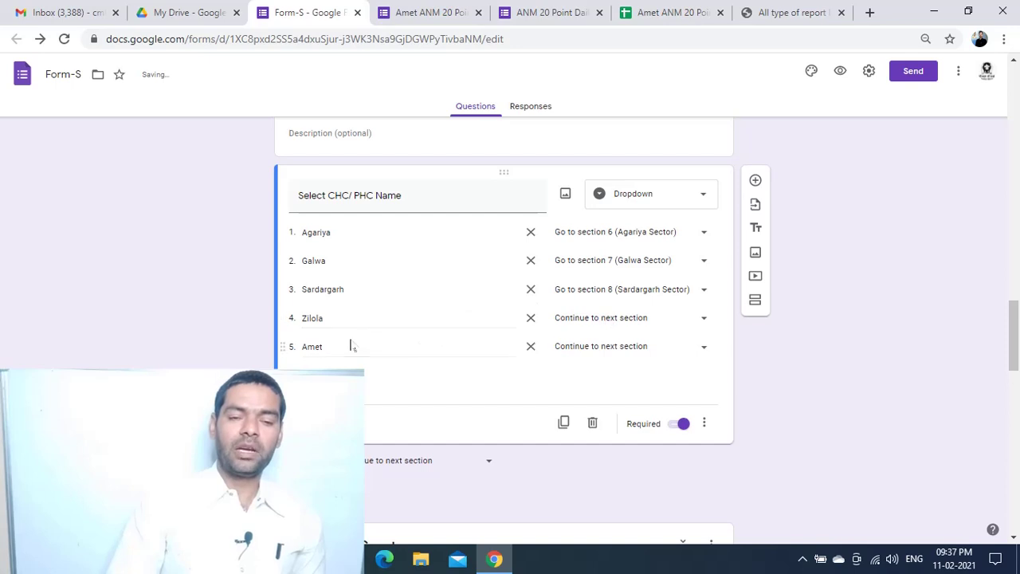
Step: Examine the destinations of the Zilola and Amet options and how the sector sections below lead on
scroll(583, 323, "down", 1)
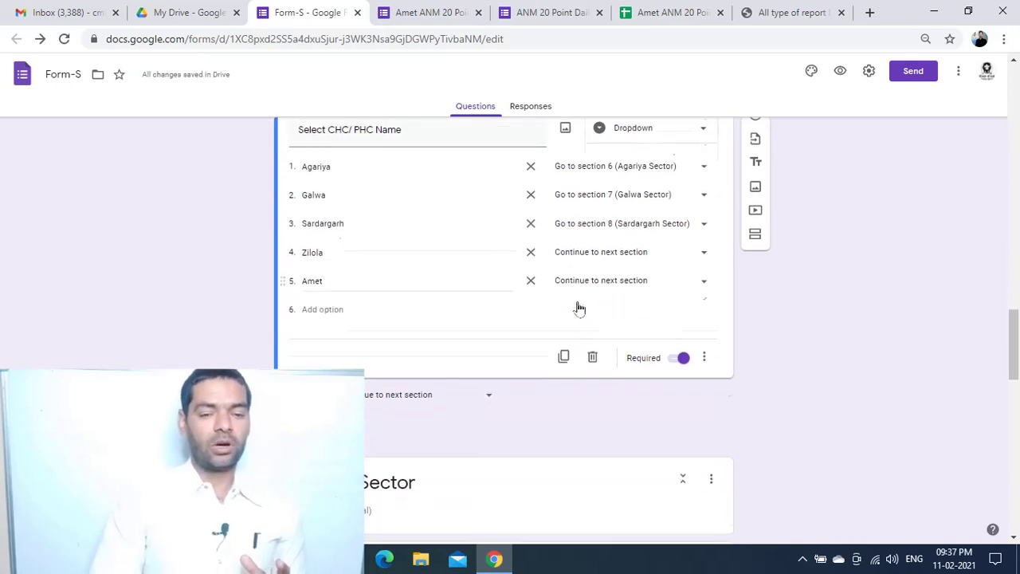
scroll(571, 244, "down", 2)
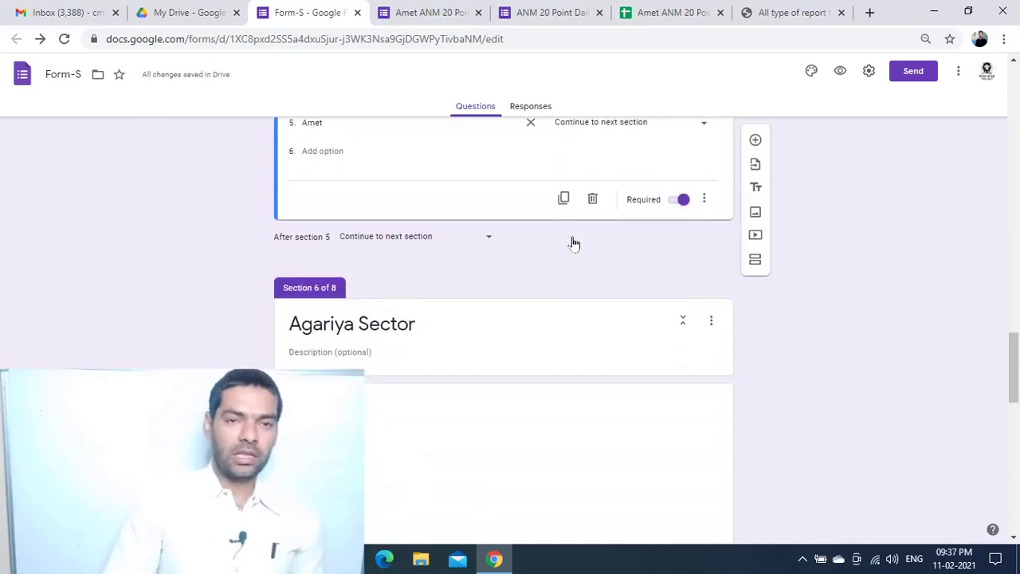
scroll(572, 241, "up", 1)
scroll(571, 241, "down", 1)
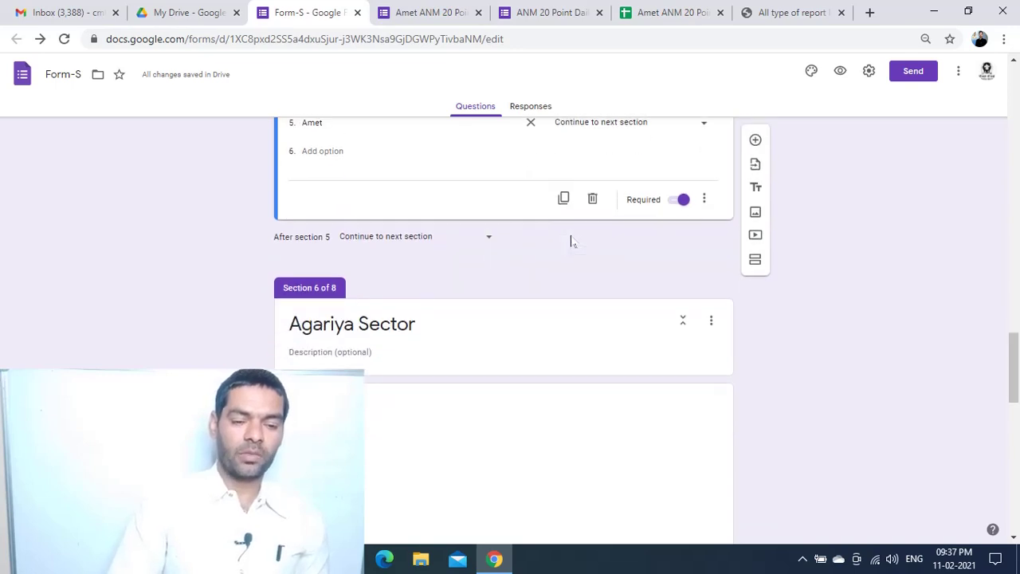
scroll(571, 242, "down", 10)
scroll(574, 269, "up", 11)
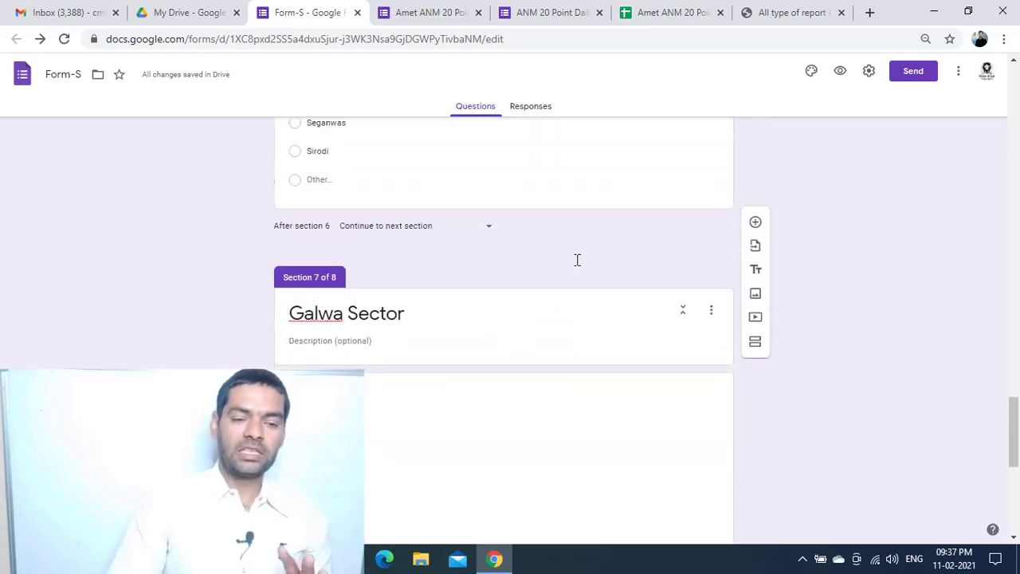
scroll(580, 266, "up", 1)
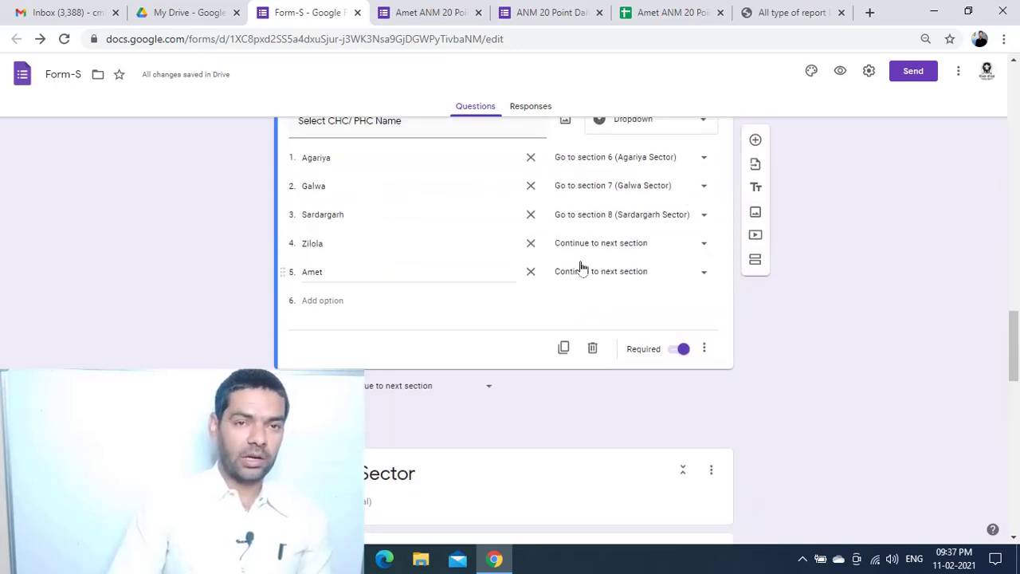
Step: Add a new section after Sardargarh Sector, title it "Fill Data" and add a question to it
scroll(524, 291, "down", 10)
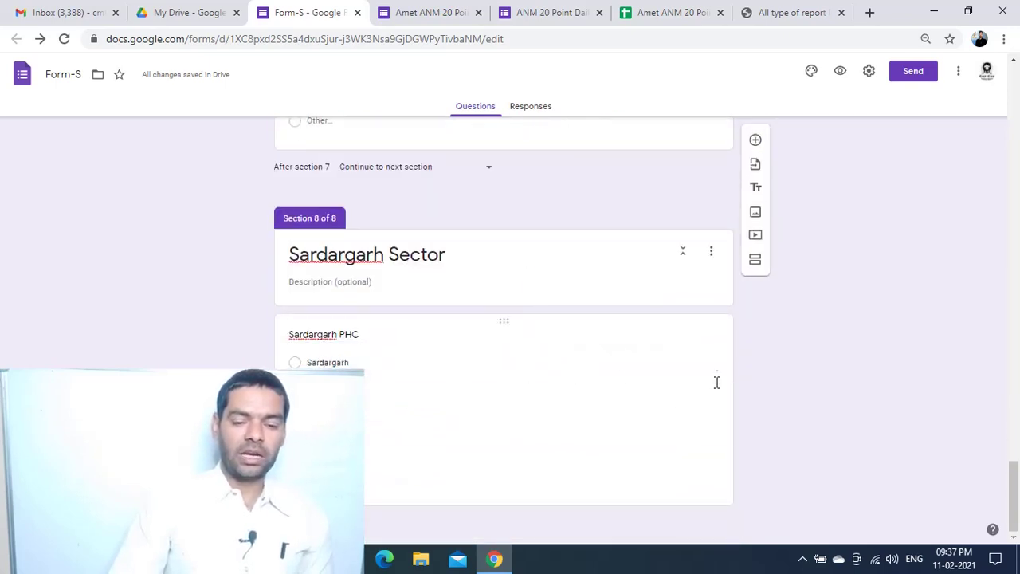
left_click(692, 498)
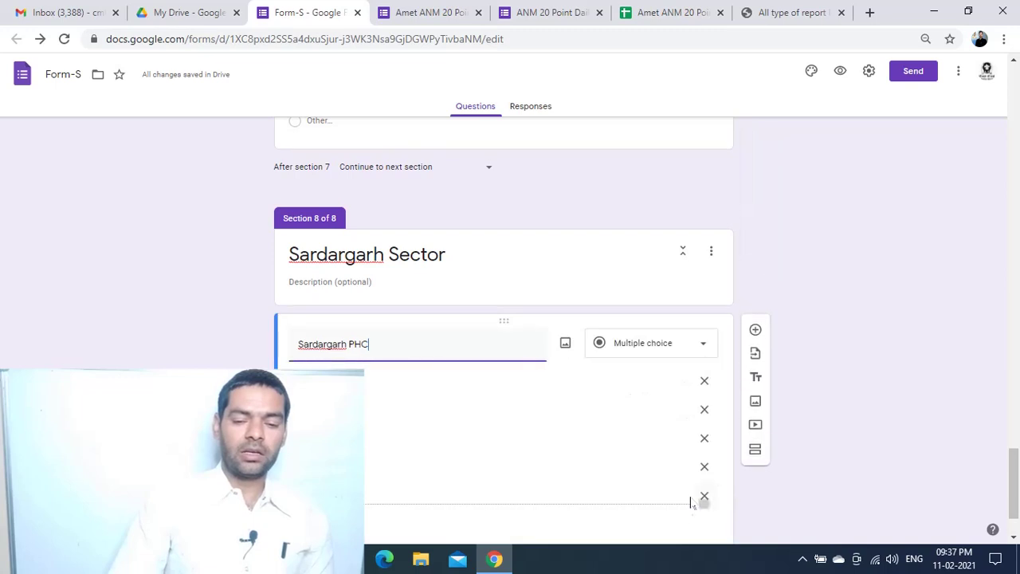
left_click(757, 460)
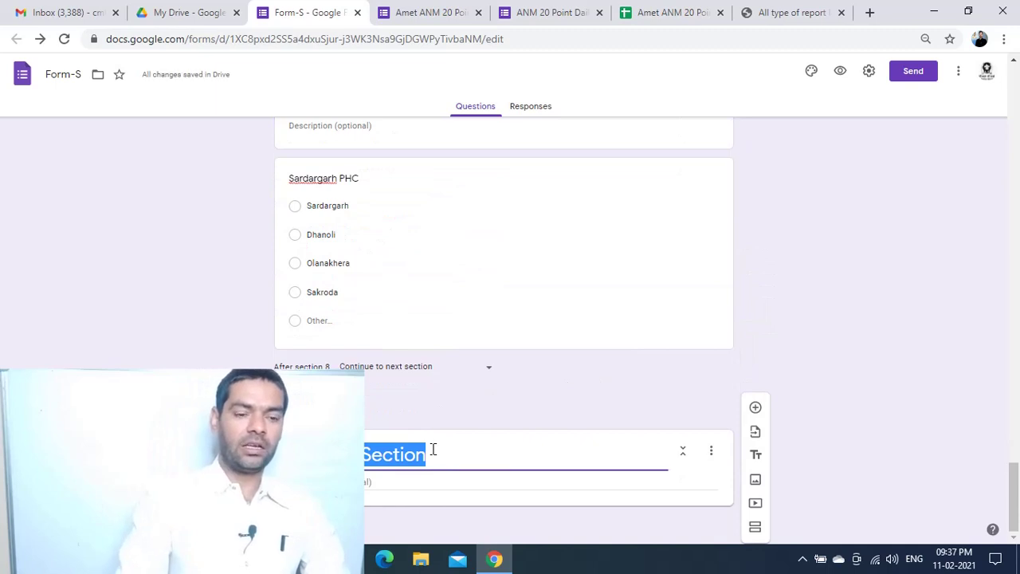
type("Da")
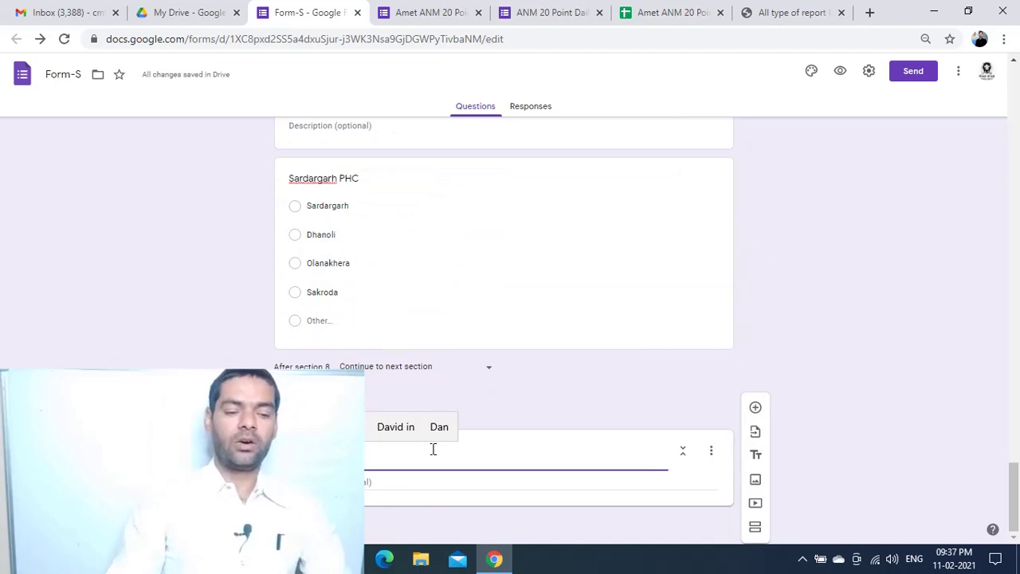
type("t")
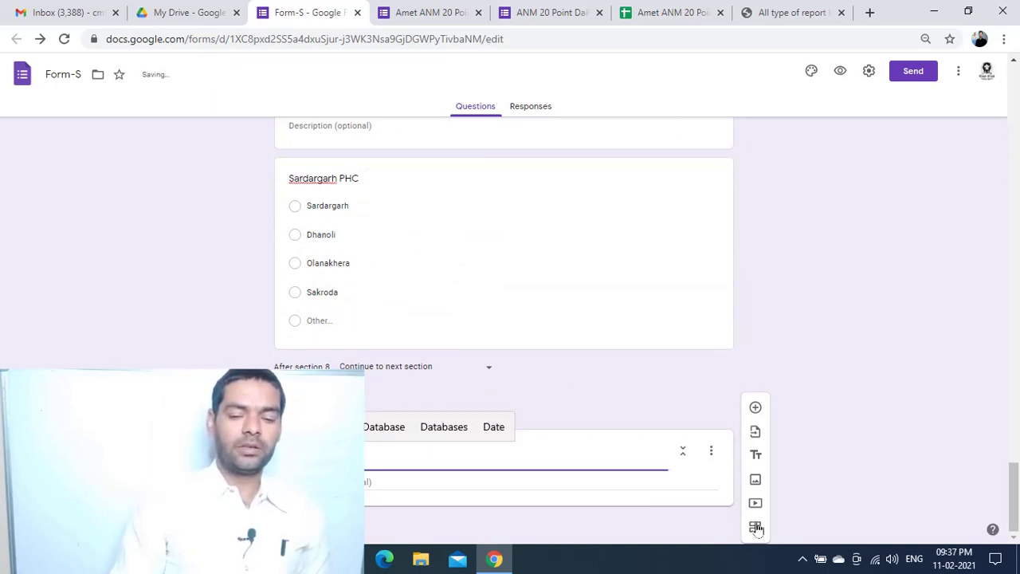
left_click(756, 407)
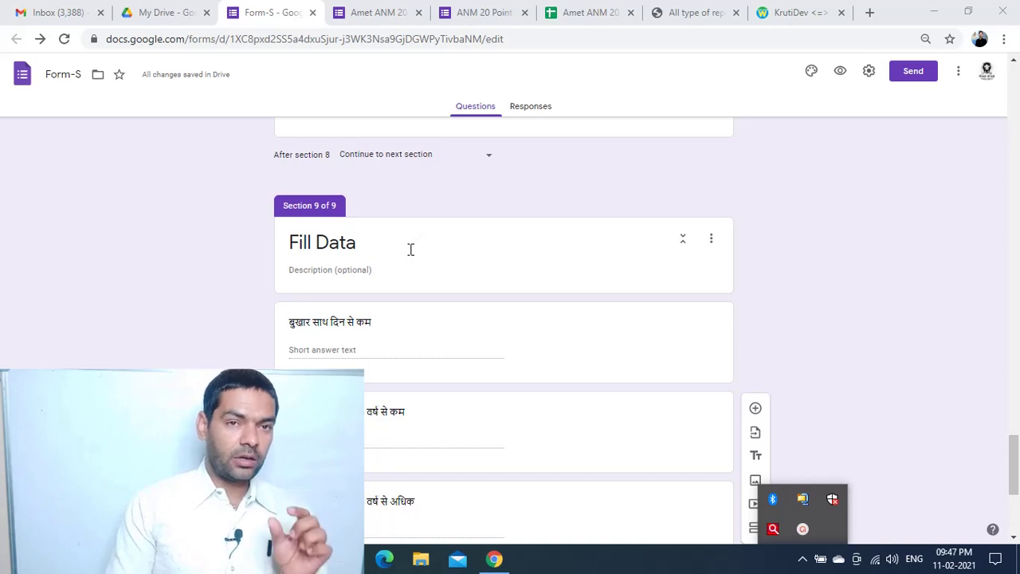
Step: Examine the fever questions in the Fill Data section and the answer types available for the last one
scroll(411, 250, "down", 2)
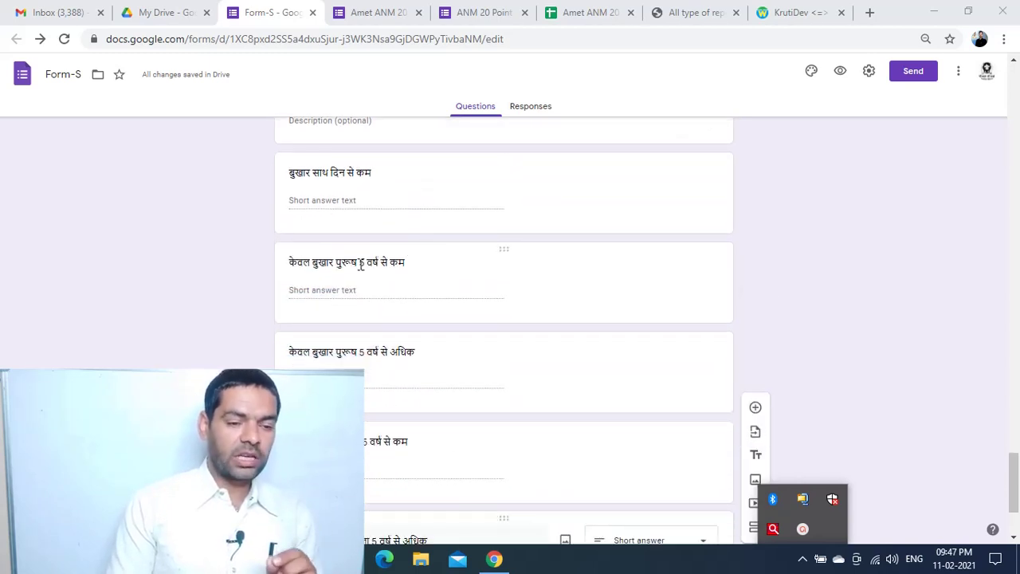
scroll(360, 265, "down", 2)
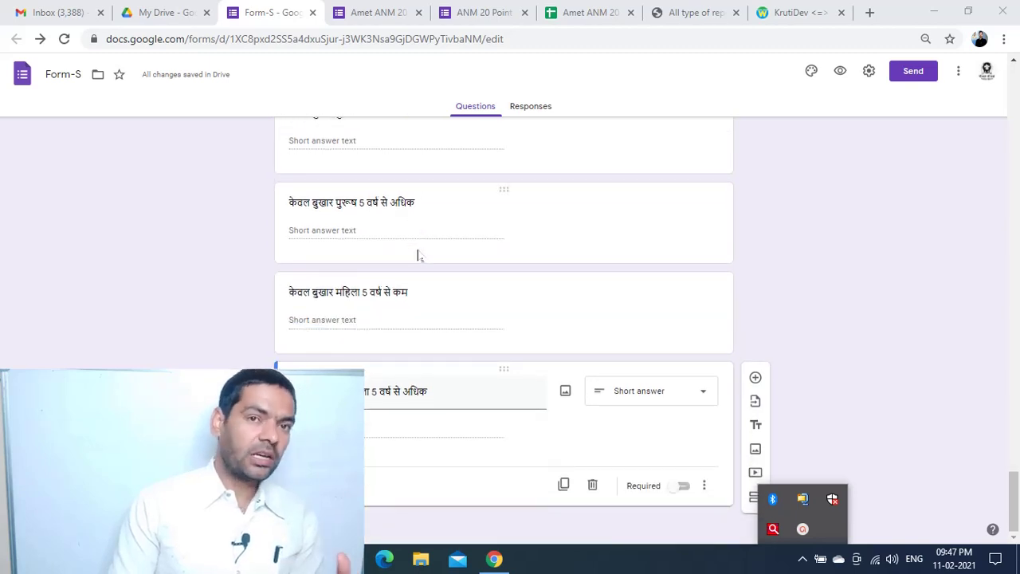
scroll(421, 296, "up", 2)
scroll(421, 295, "down", 2)
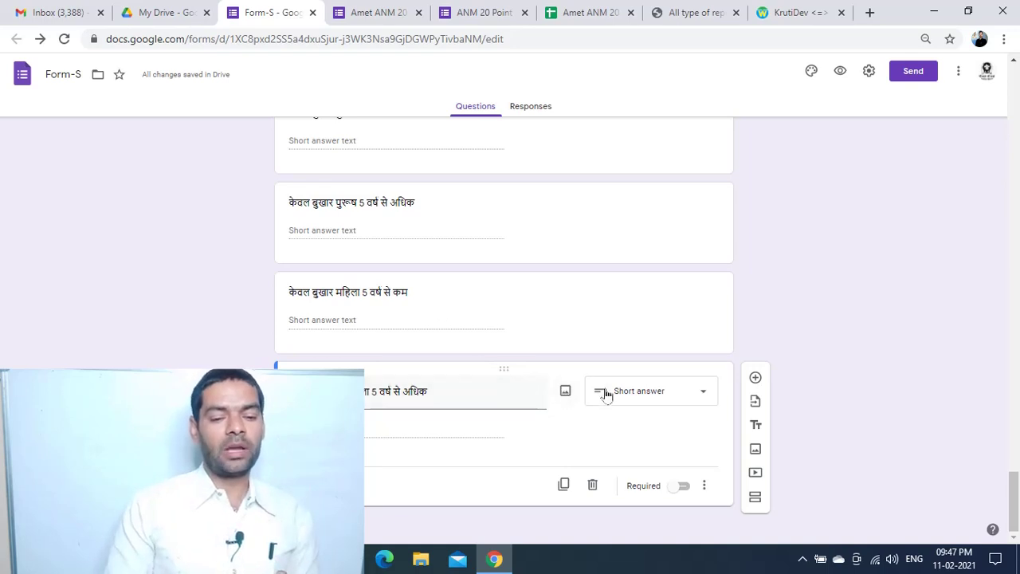
left_click(656, 394)
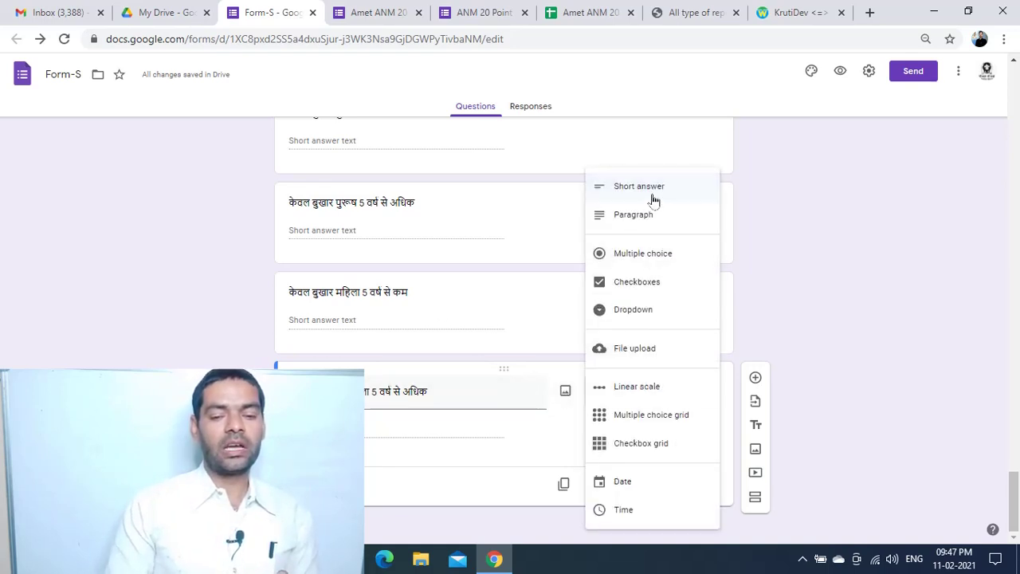
left_click(867, 334)
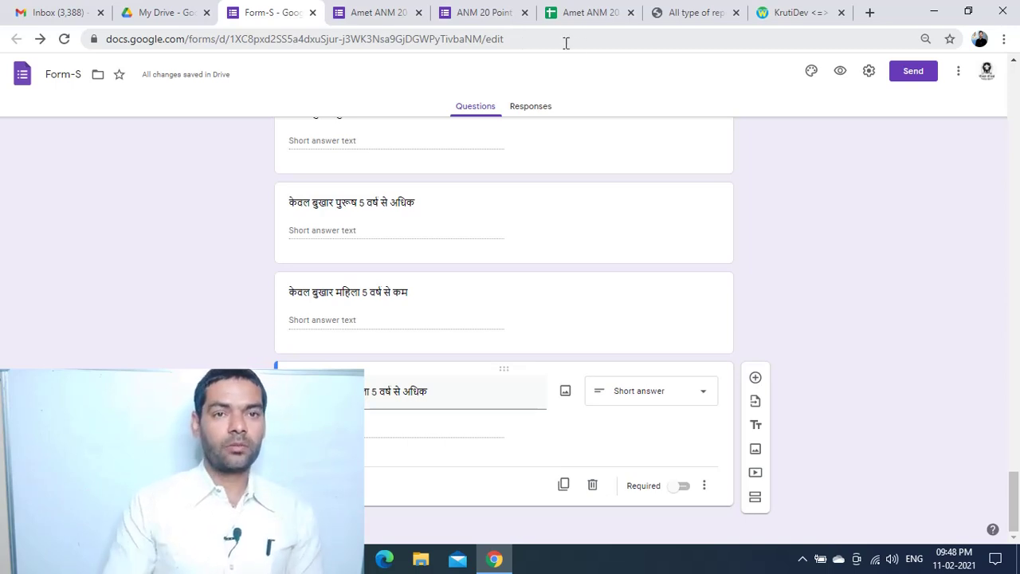
Step: Preview the form and answer its first two sections with the date 11-02-2021 and the year 2020-21
left_click(842, 74)
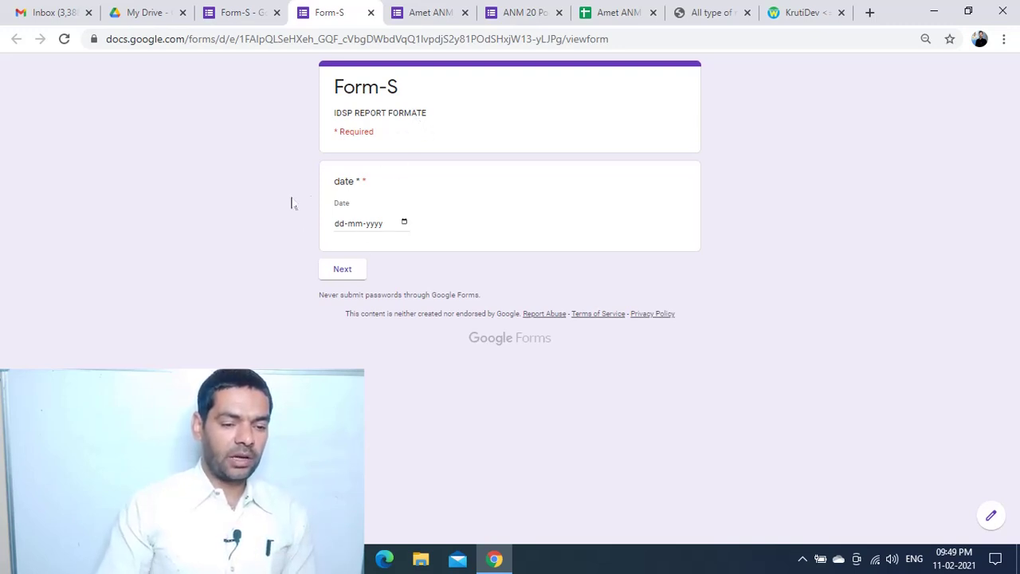
left_click(404, 226)
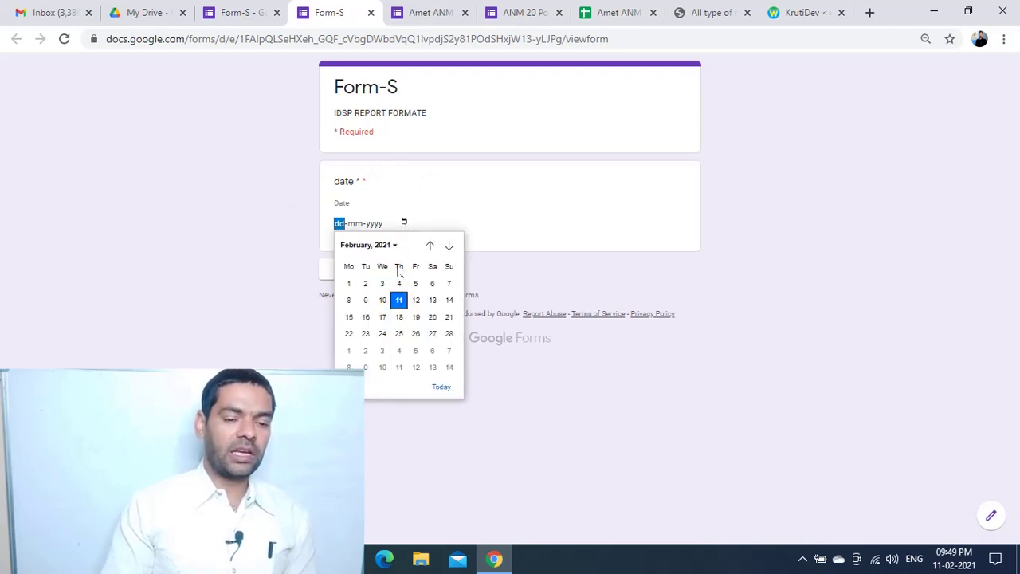
left_click(400, 302)
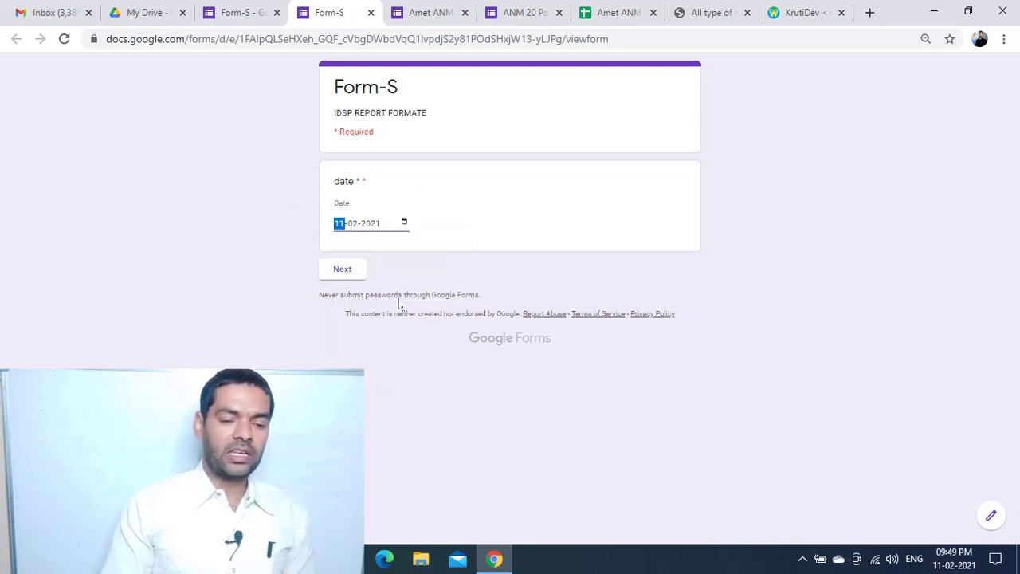
left_click(348, 274)
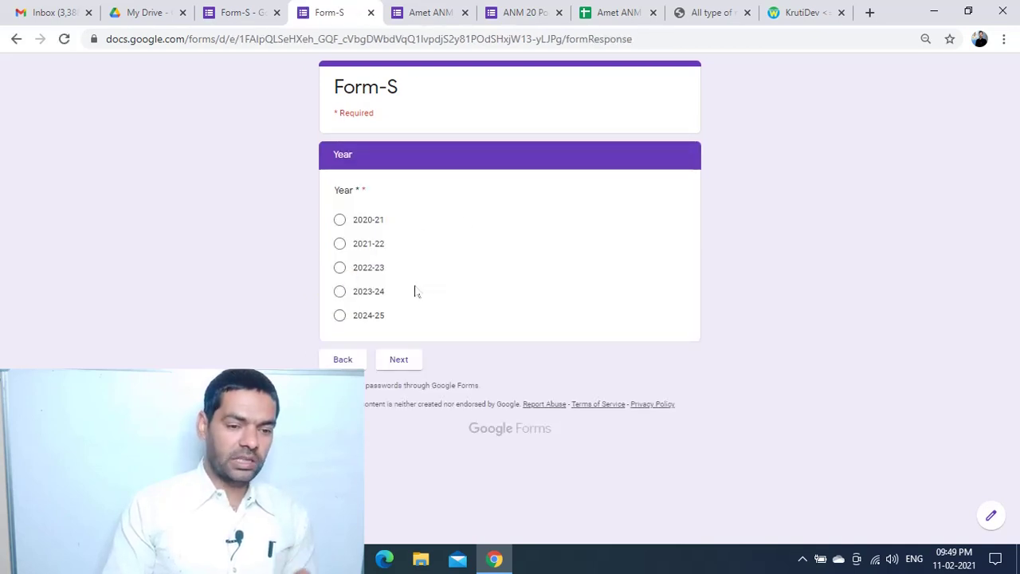
left_click(340, 224)
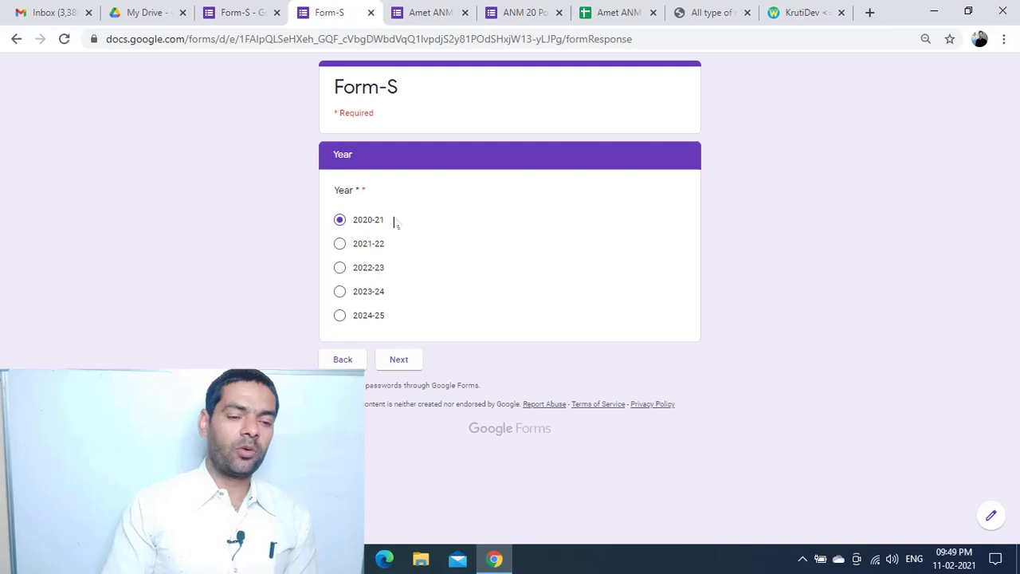
left_click(398, 362)
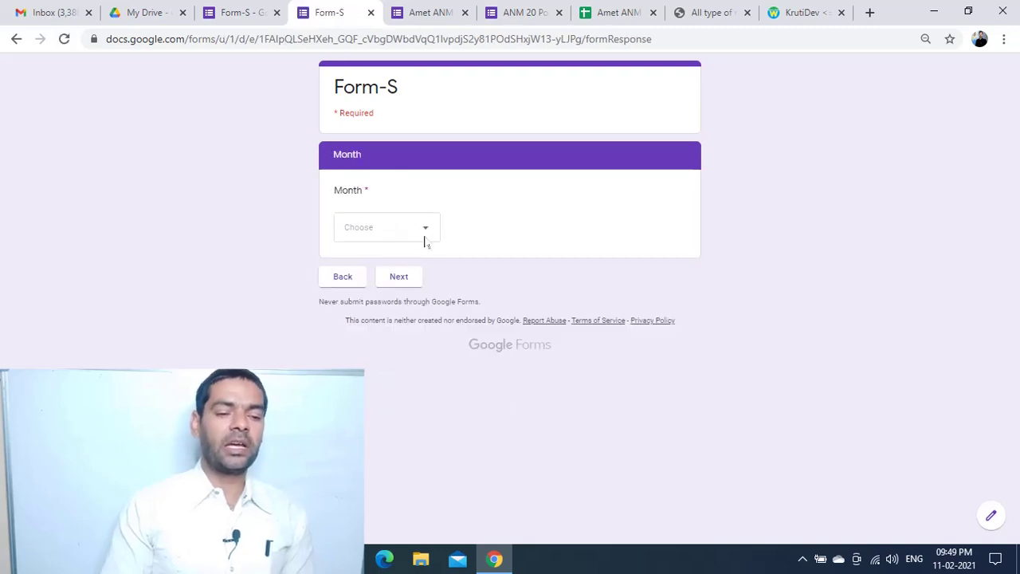
Step: Choose February as the month and Amet as the block in the form preview, and continue to the Amet Sector section
left_click(428, 231)
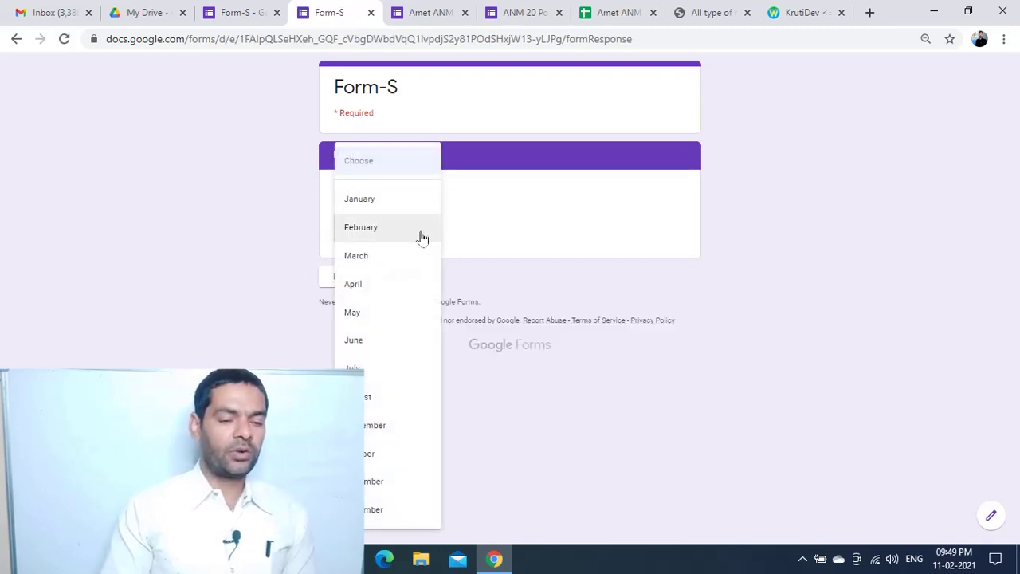
left_click(369, 231)
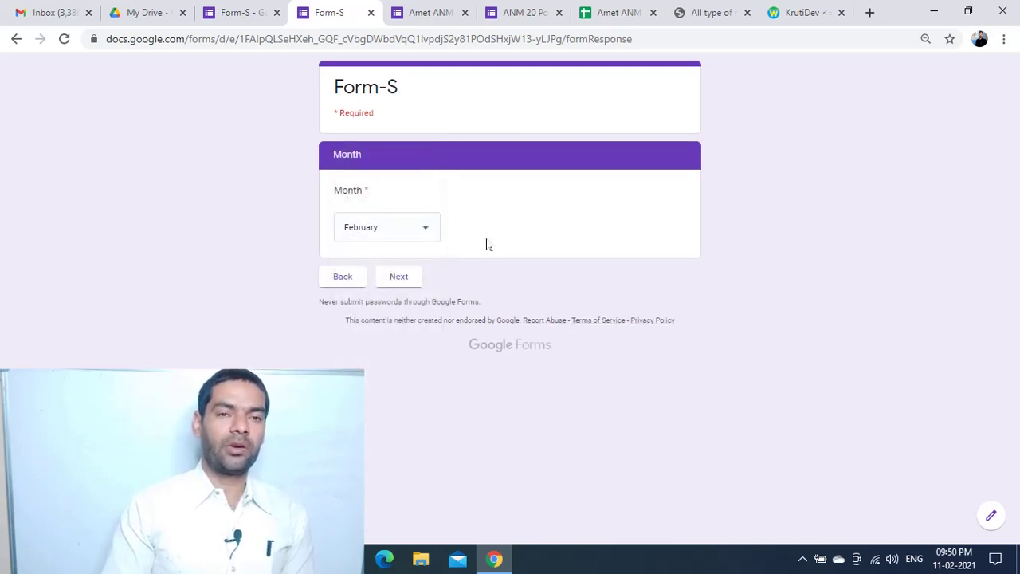
left_click(400, 278)
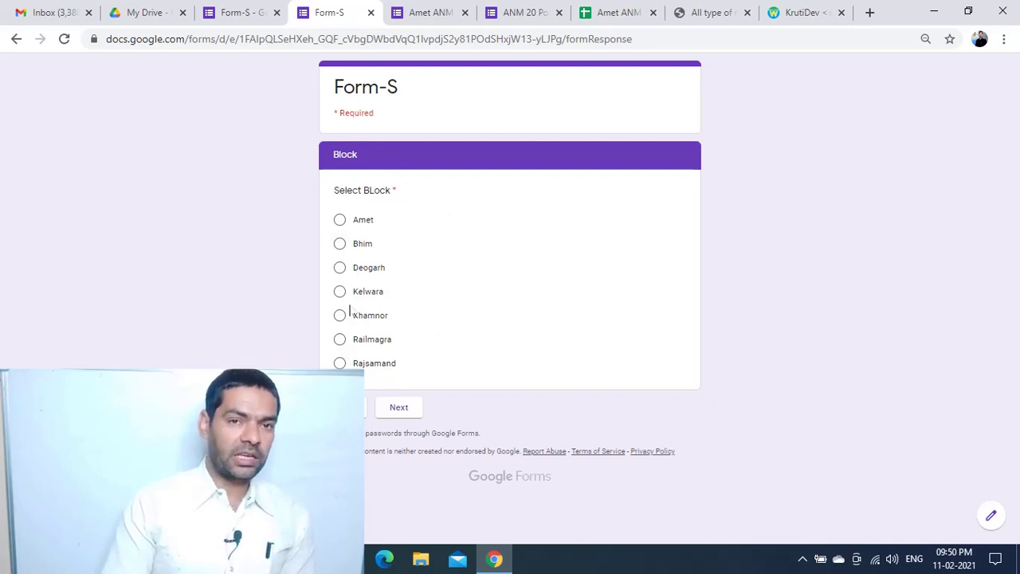
left_click(339, 222)
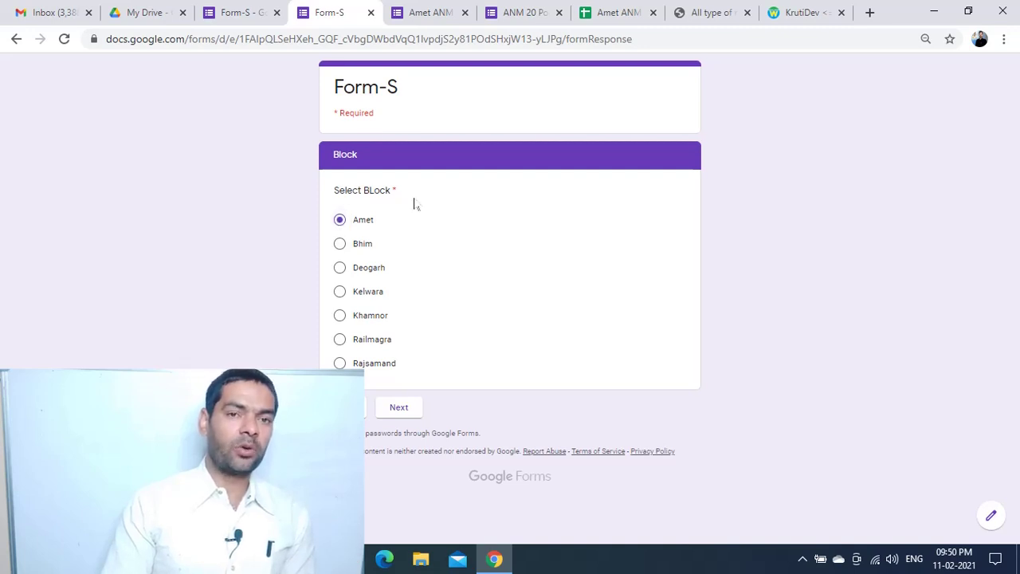
left_click(401, 410)
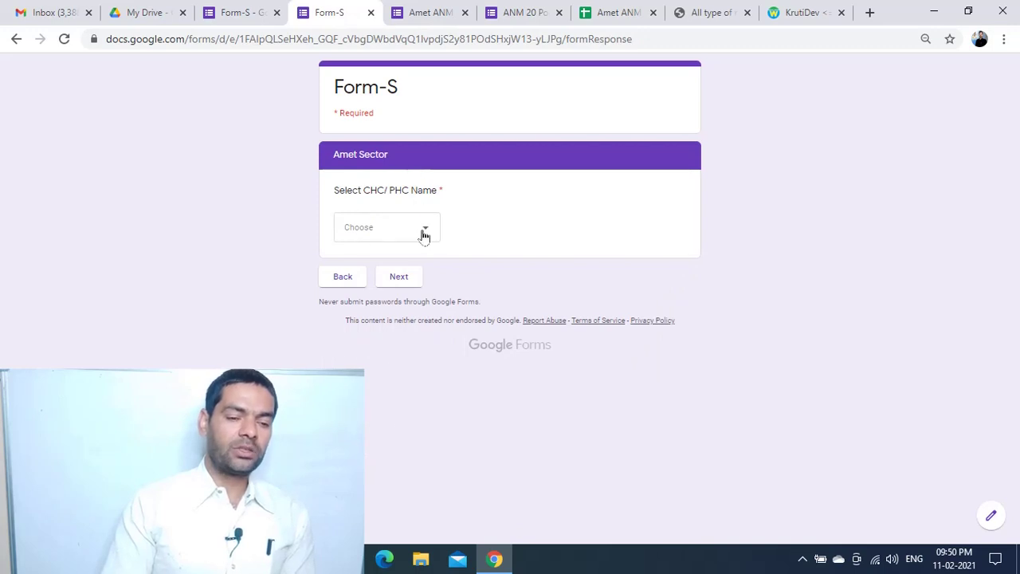
Step: Select Agariya as the CHC/PHC name and Dingrol under Agria PHC, and continue to the Fill Data section
left_click(426, 233)
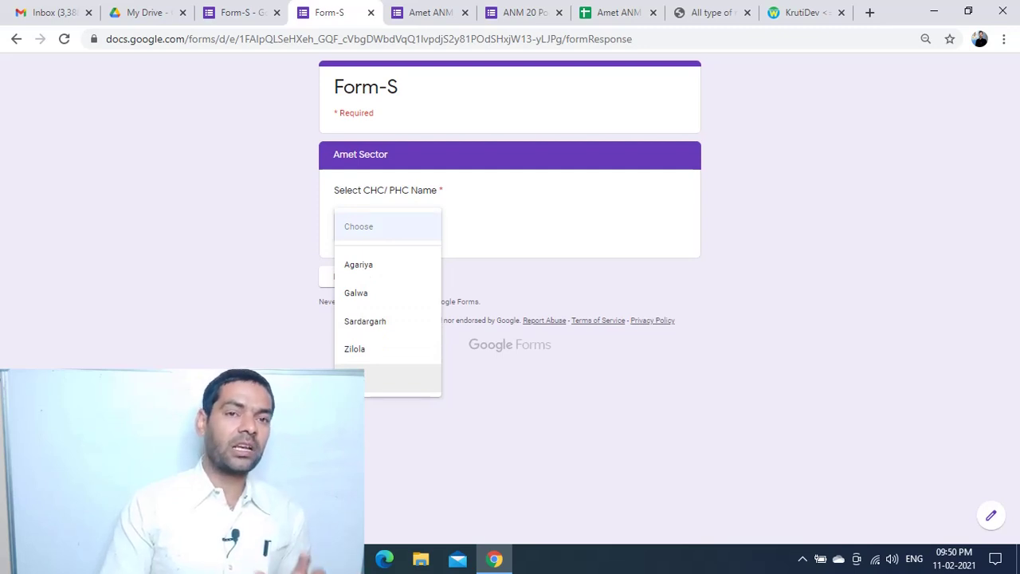
left_click(369, 266)
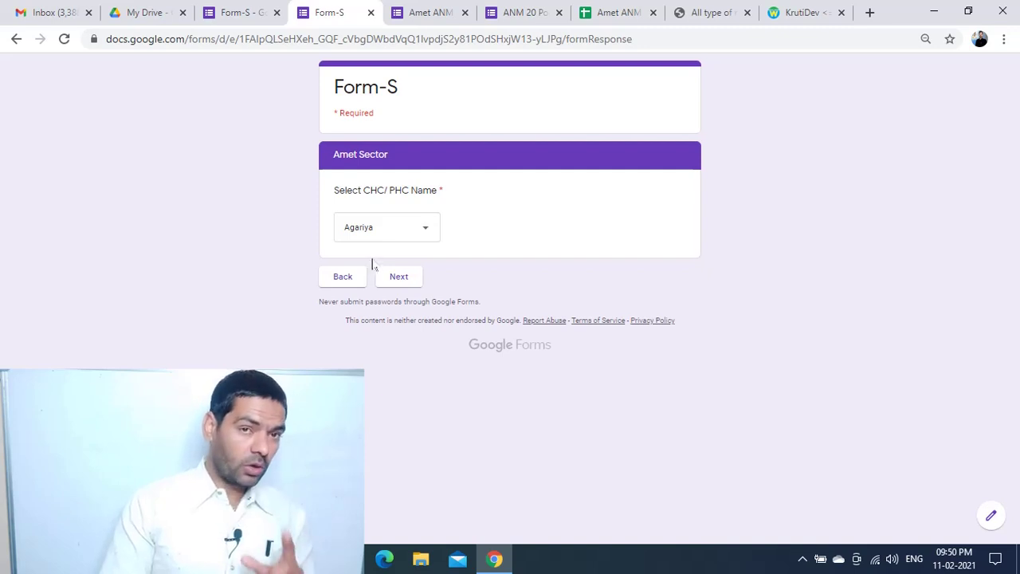
left_click(402, 280)
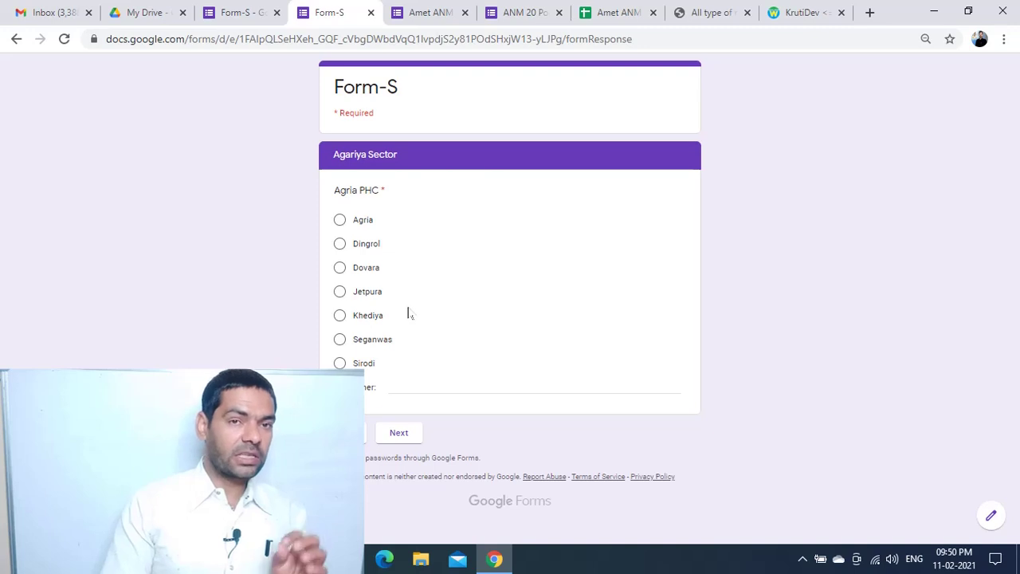
left_click(340, 243)
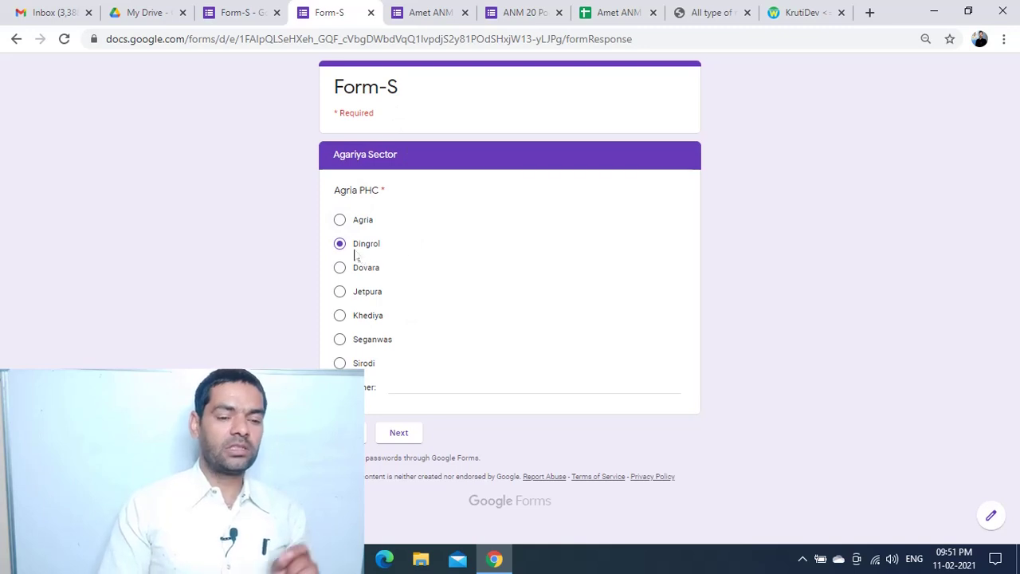
left_click(403, 434)
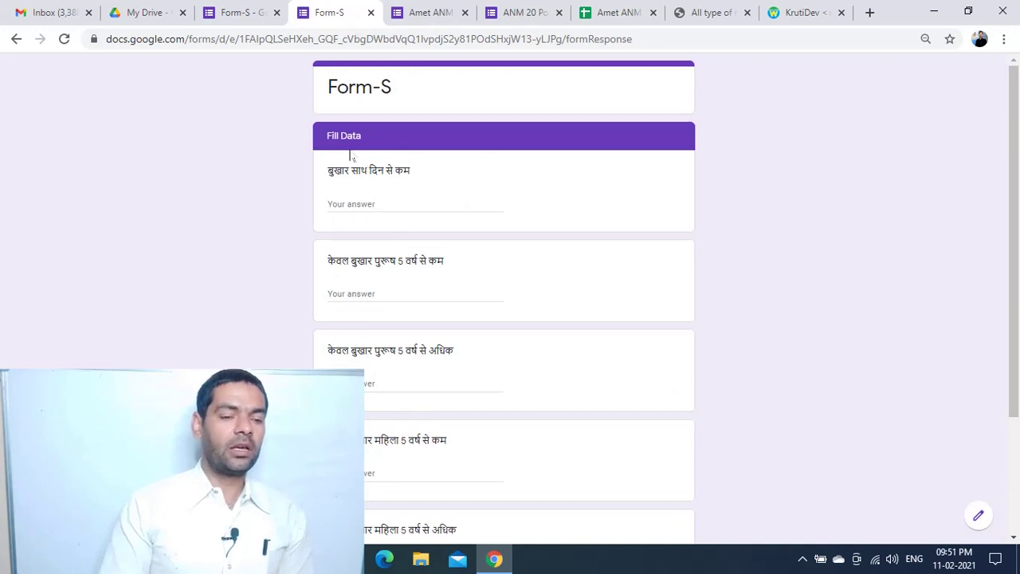
Step: Look over the Fill Data questions, leave them blank and submit the test response
left_click(372, 207)
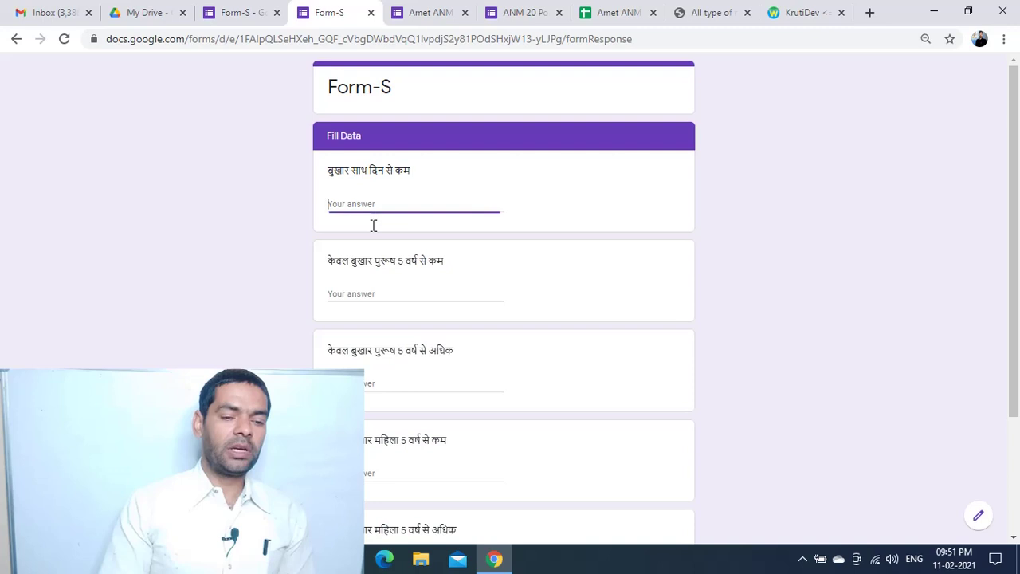
left_click(373, 292)
scroll(374, 314, "down", 2)
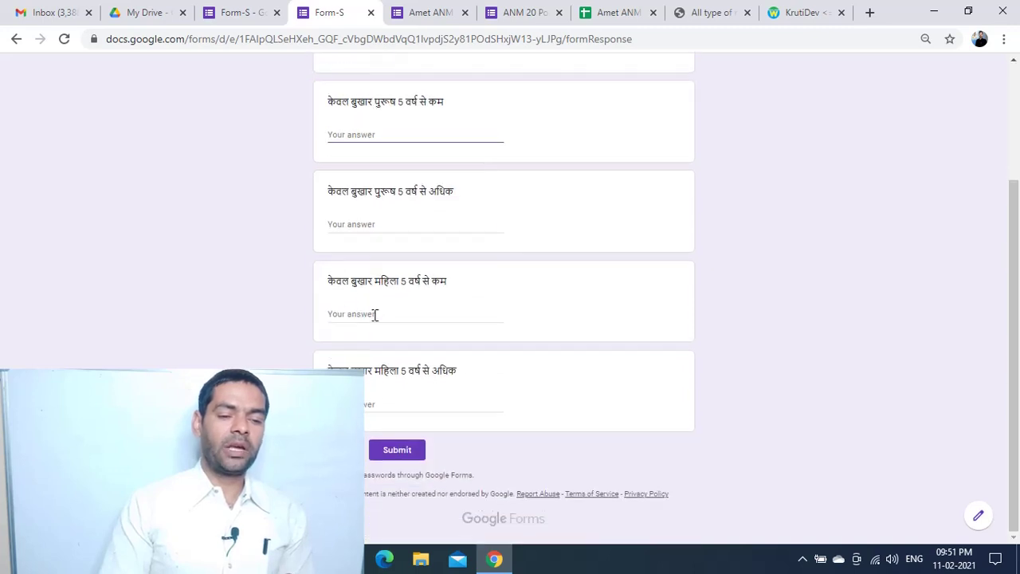
left_click(396, 450)
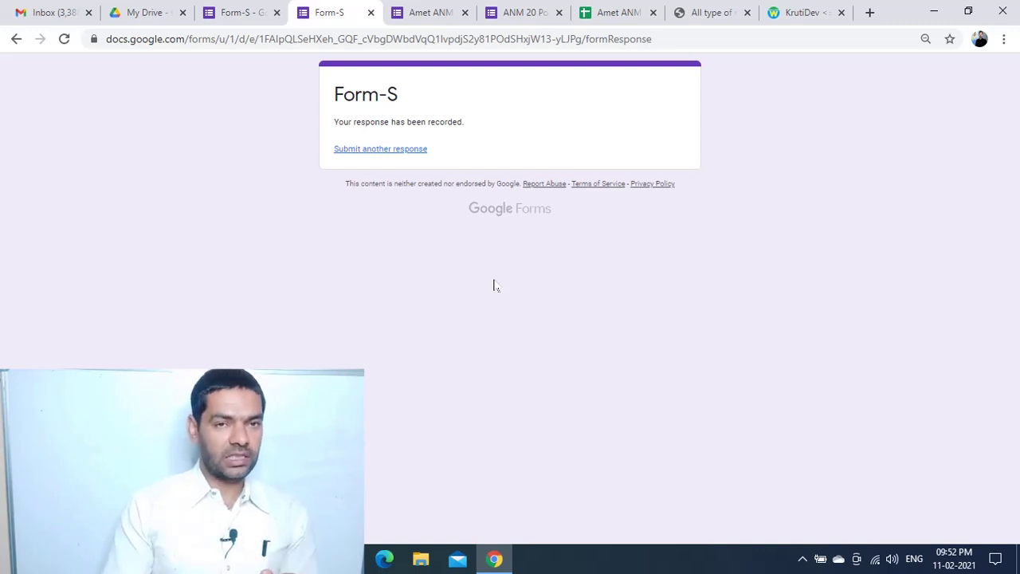
Step: Check the form editor after the submission, and look for Form-S through Gmail's list of Google apps and in My Drive
left_click(235, 18)
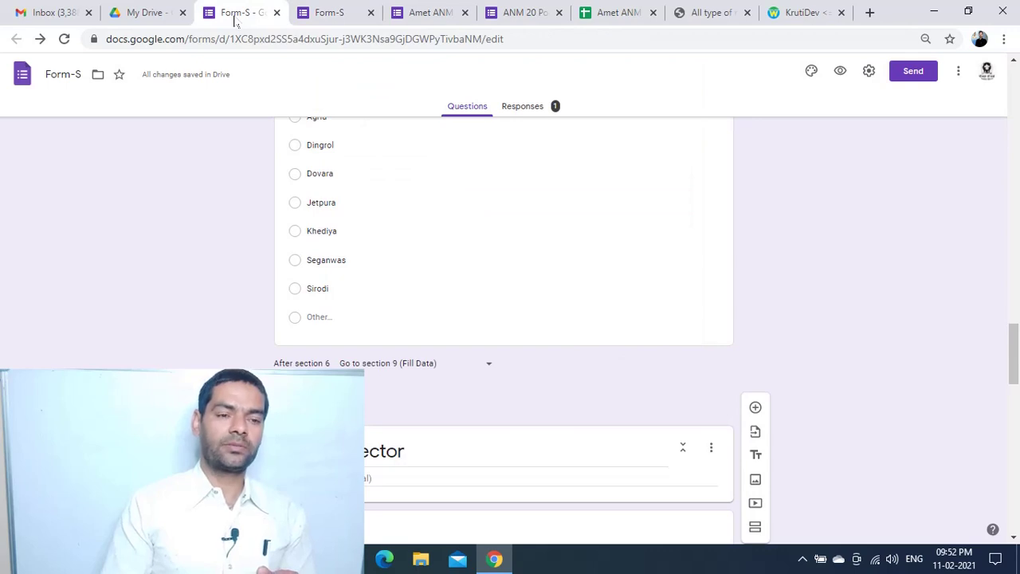
left_click(330, 19)
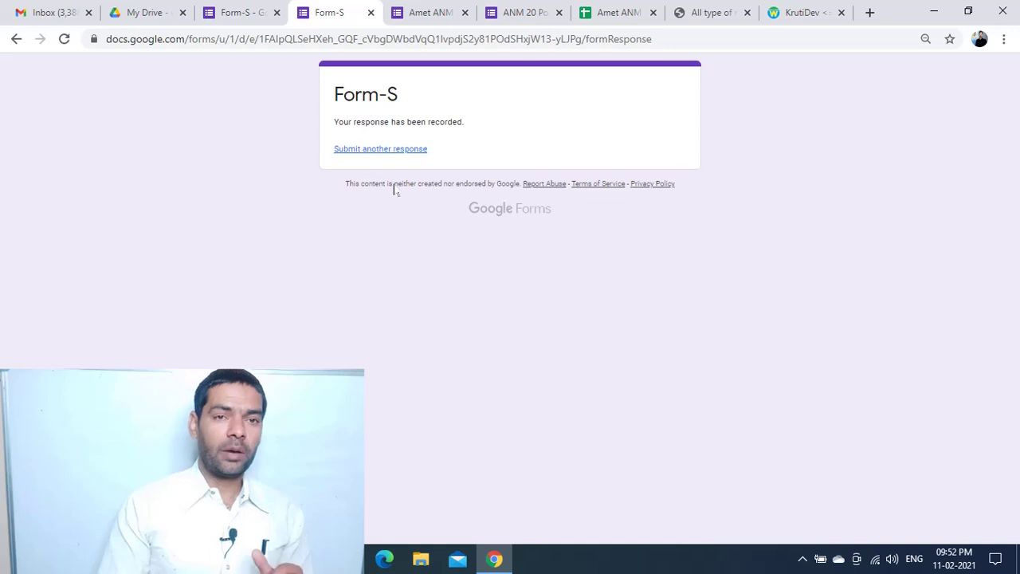
left_click(39, 14)
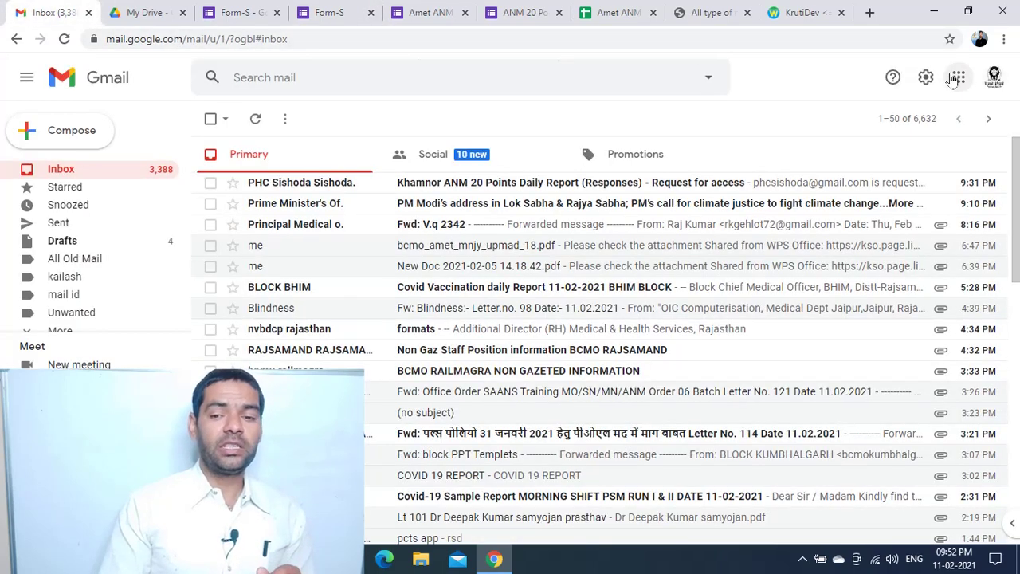
left_click(959, 77)
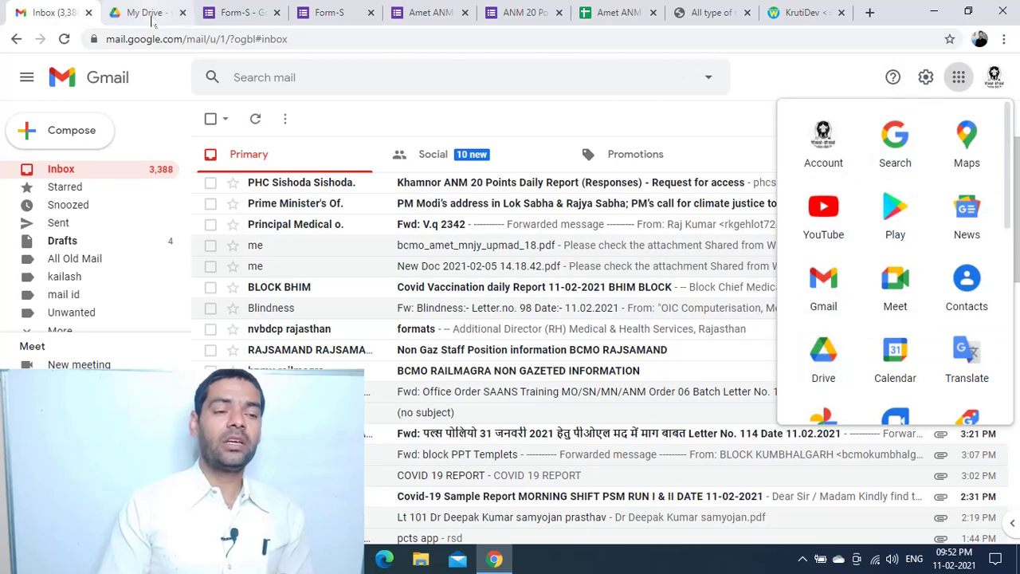
left_click(148, 13)
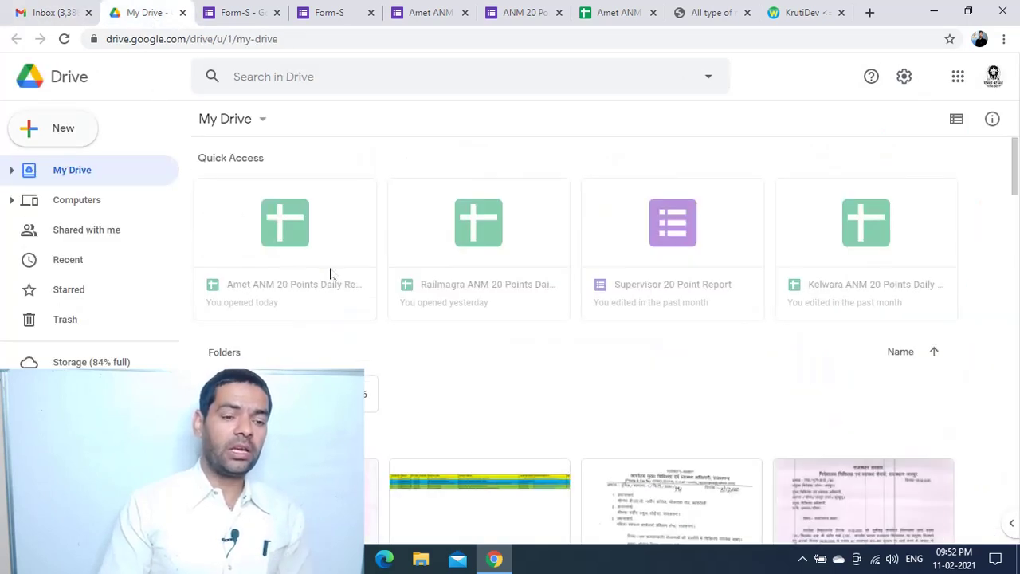
scroll(331, 274, "down", 10)
scroll(495, 232, "up", 10)
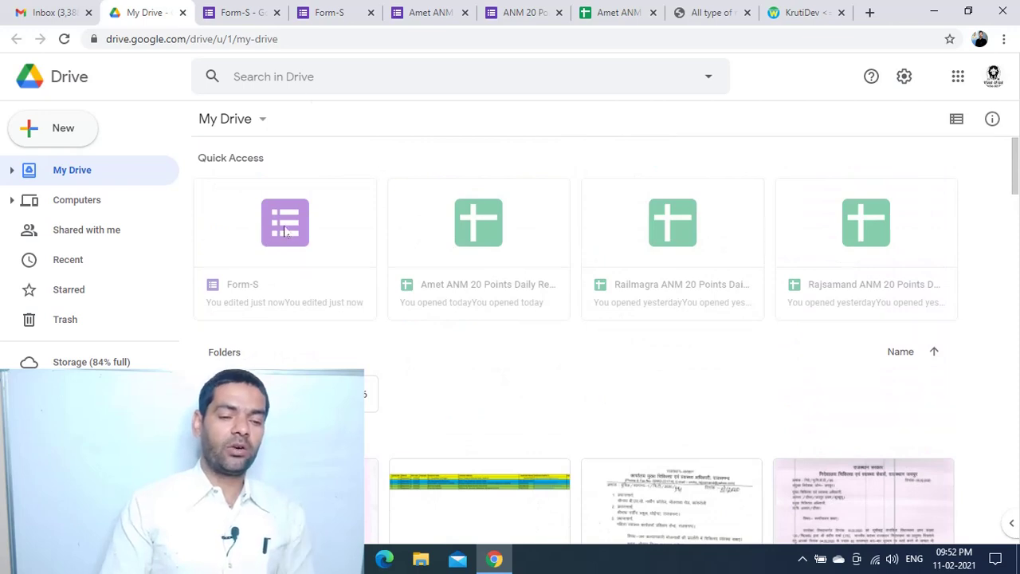
Step: Open the responses of Form-S and create a new linked spreadsheet named Form-S (Responses)
left_click(238, 14)
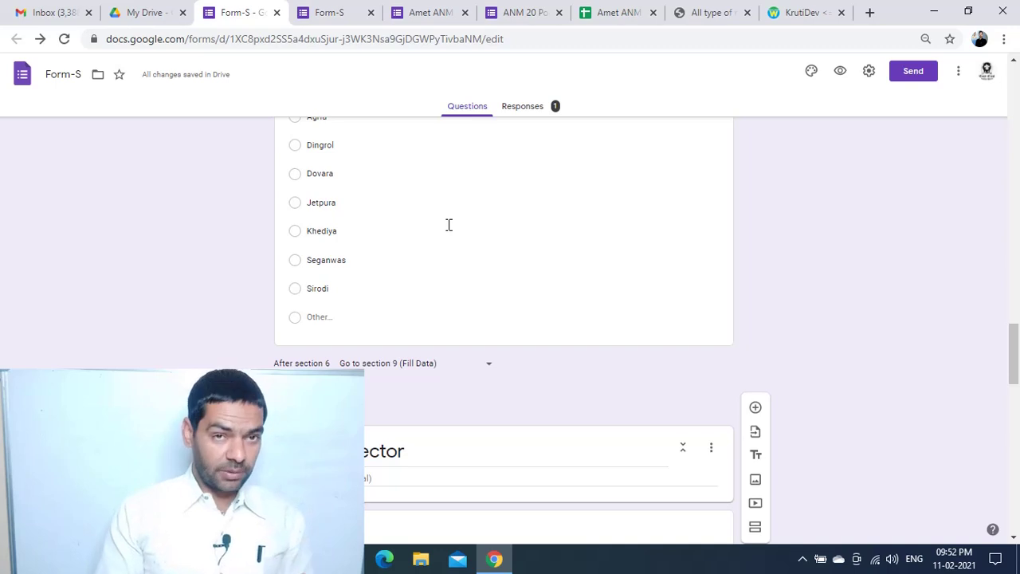
scroll(502, 216, "up", 3)
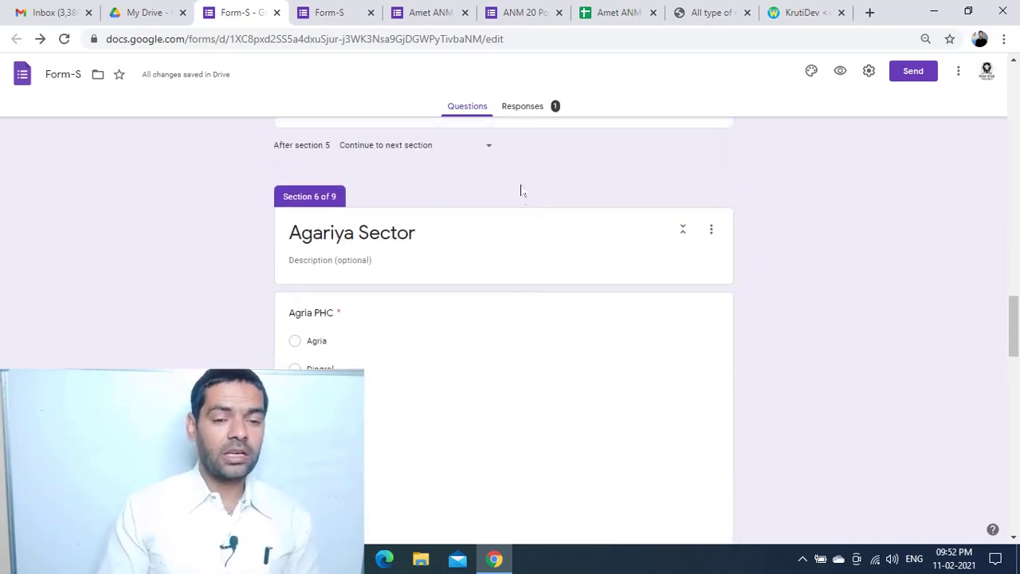
left_click(546, 110)
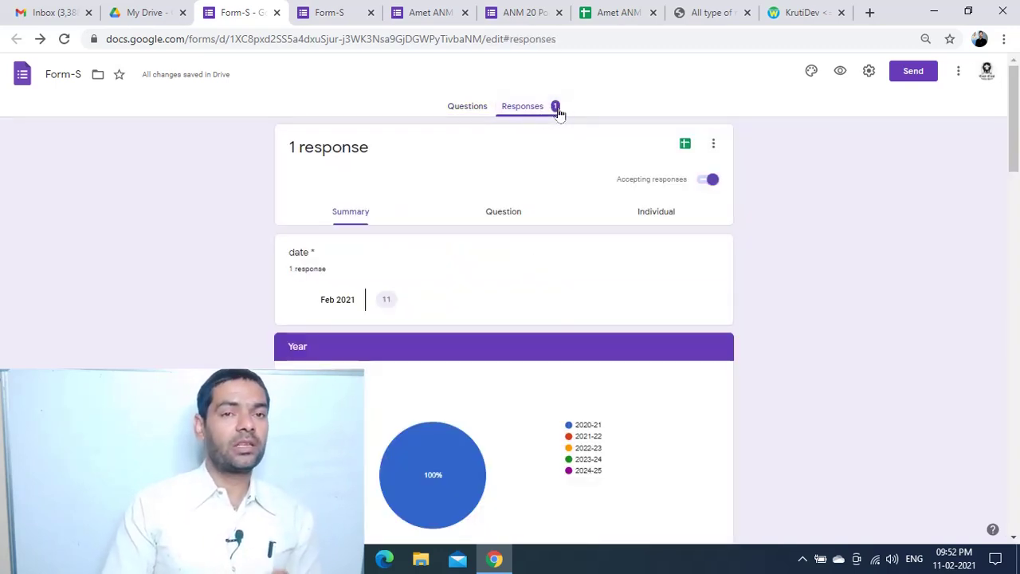
left_click(685, 143)
left_click(684, 102)
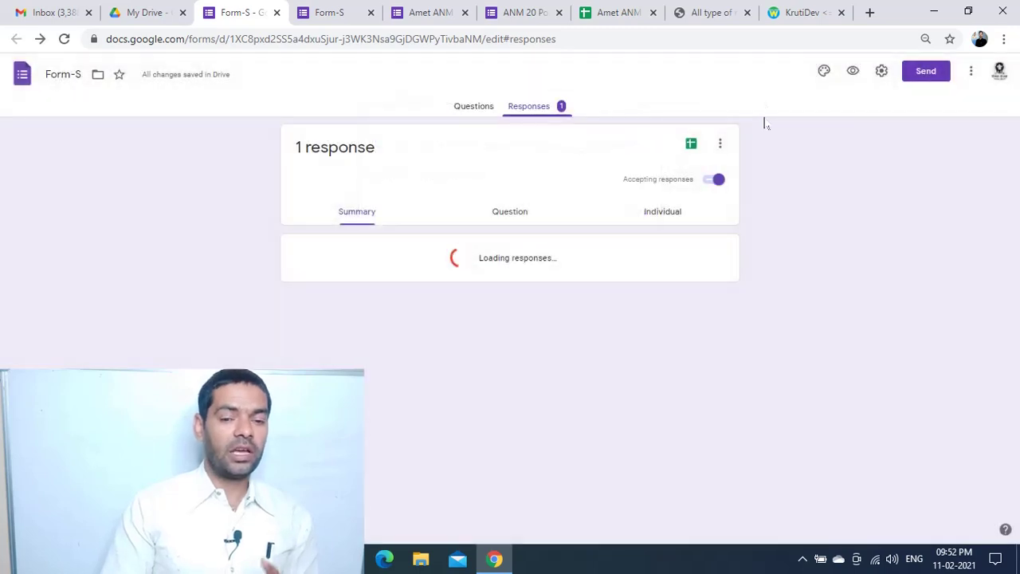
left_click(684, 147)
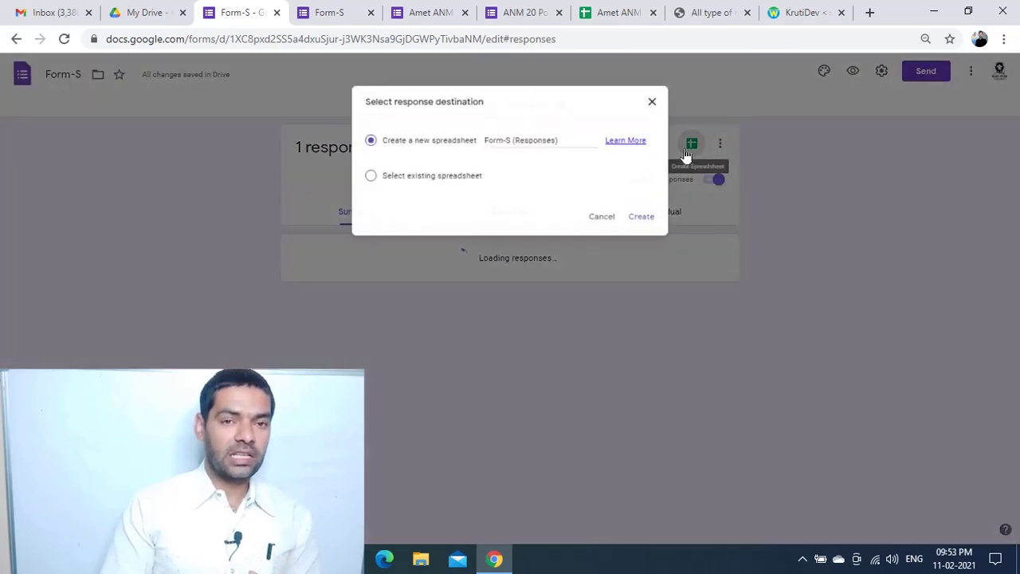
left_click(649, 223)
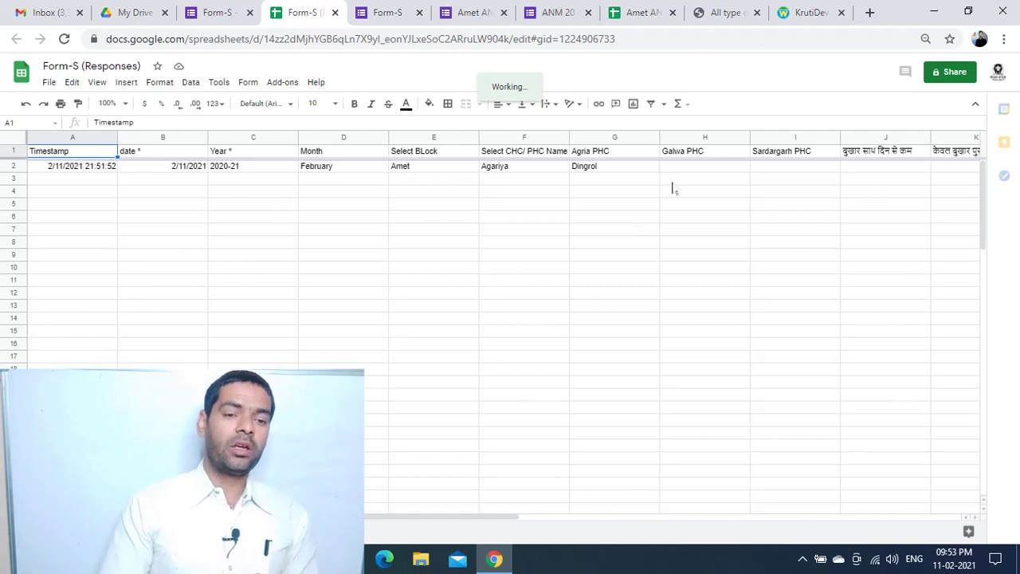
Step: Copy the response spreadsheet's link and paste it into the body of a new Gmail message
left_click(634, 42)
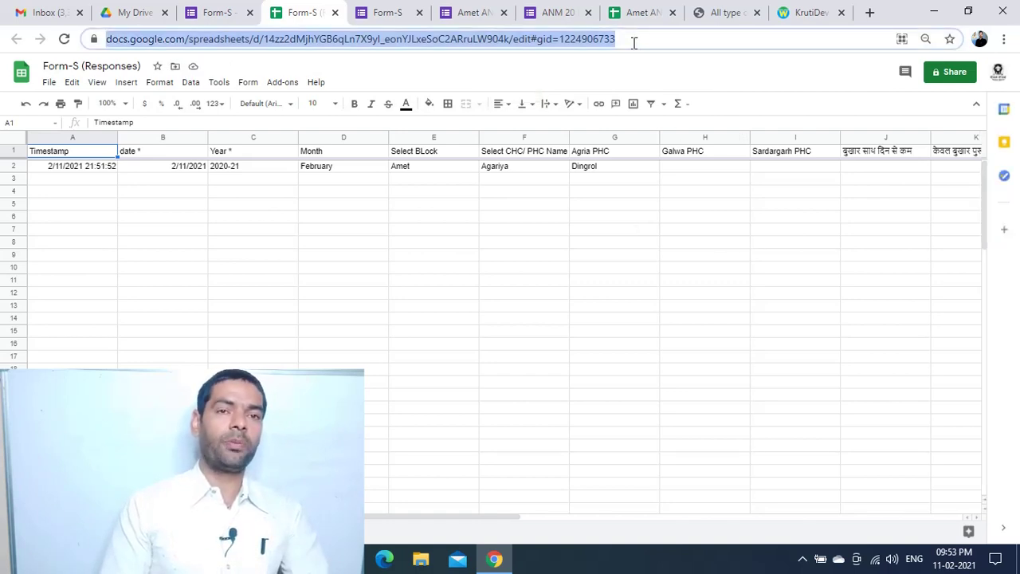
left_click(48, 12)
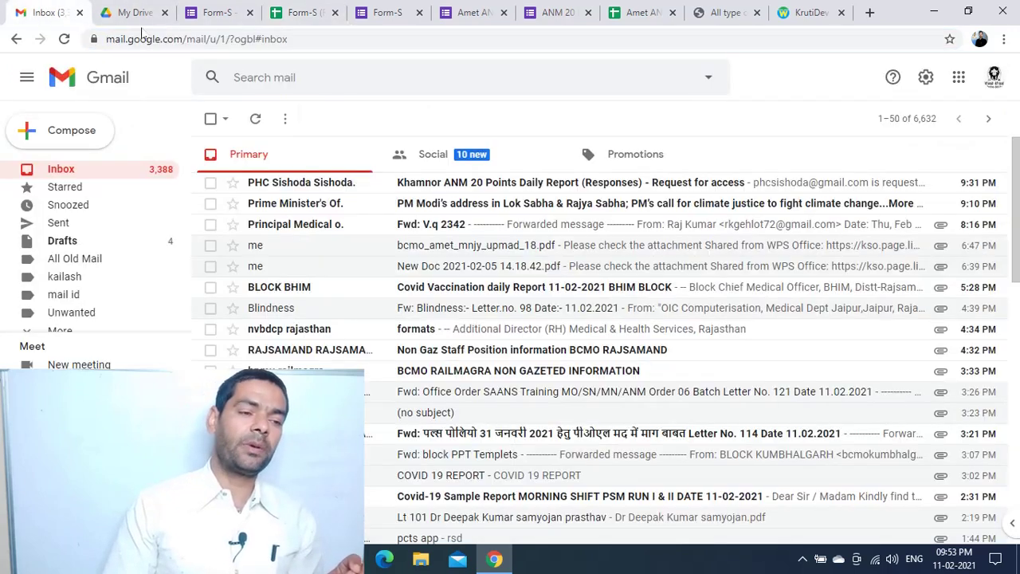
left_click(79, 148)
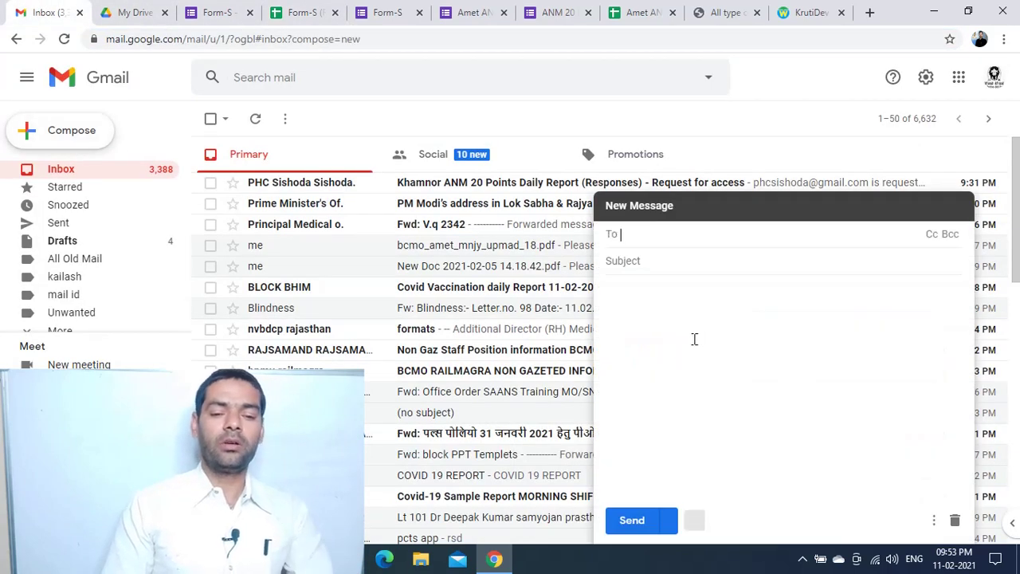
left_click(695, 339)
key("ctrl+v")
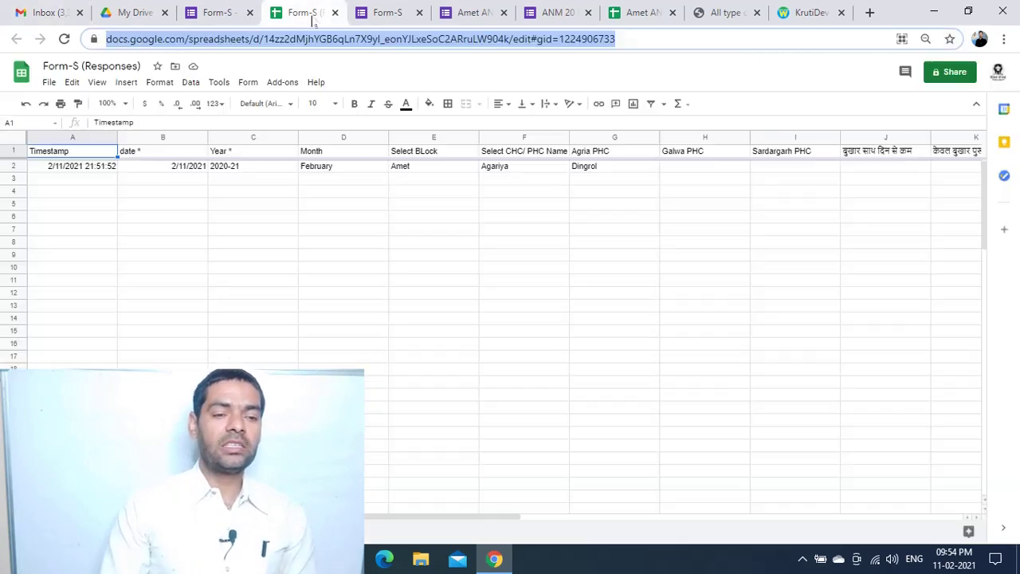
Step: Look up recipients starting with "phc" for the draft email, and clear the recipient entry
left_click(313, 21)
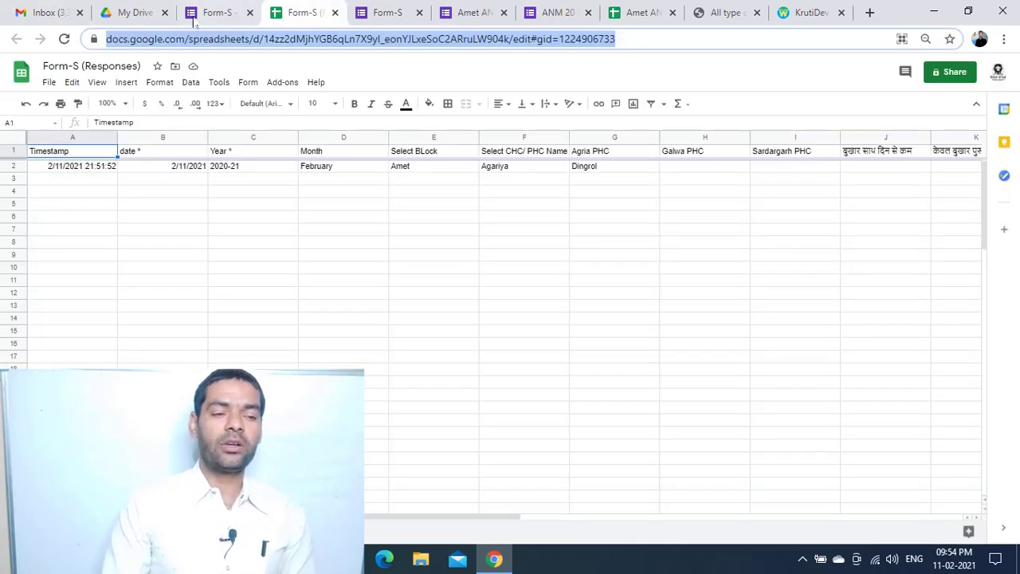
left_click(132, 12)
left_click(63, 15)
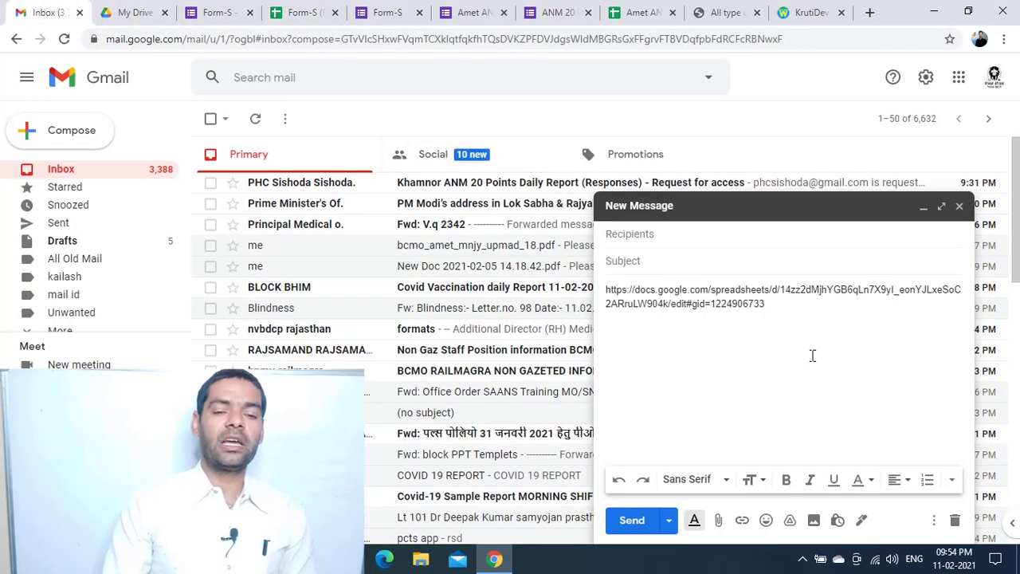
left_click(707, 236)
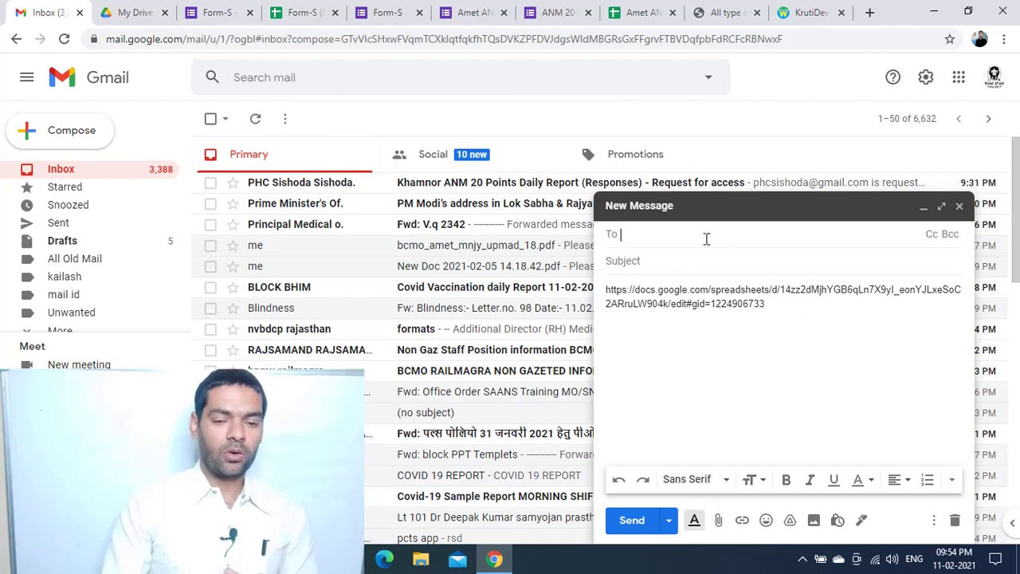
type("p")
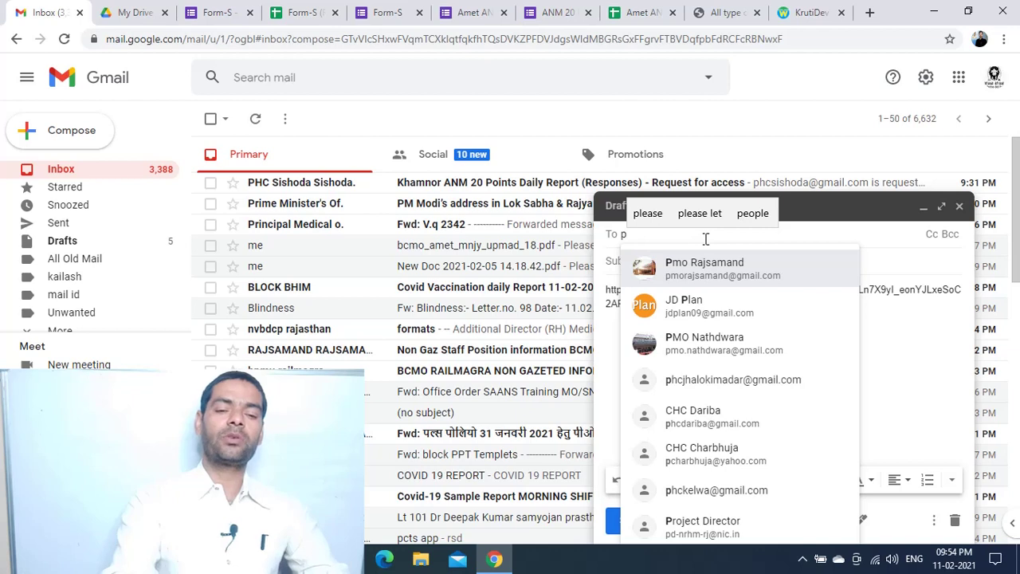
type("hc")
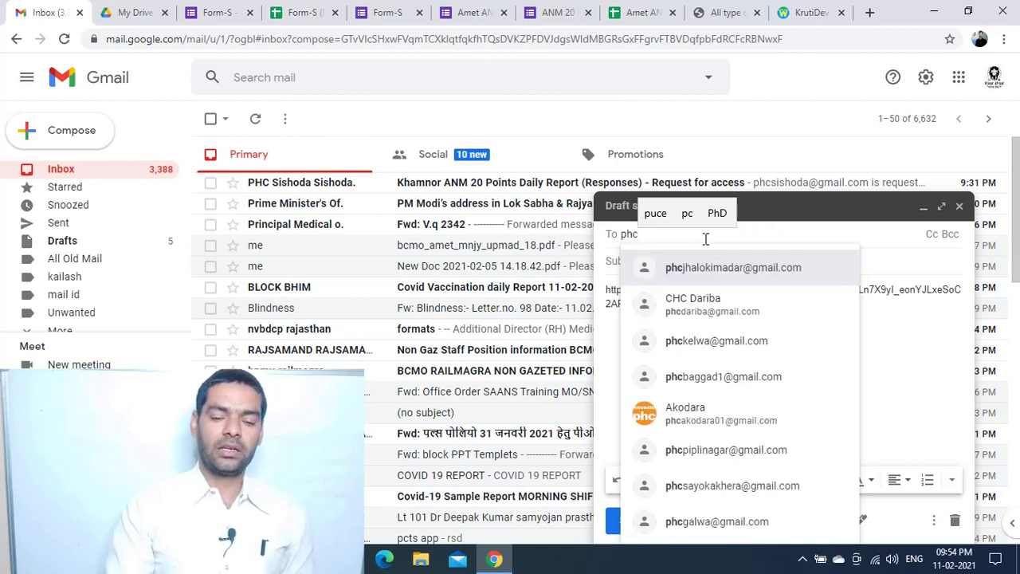
key("BackSpace")
key("BackSpace")
key("BackSpace")
Step: Replace the spreadsheet link in the email body with the copied link of the fillable Form-S page
left_click(767, 371)
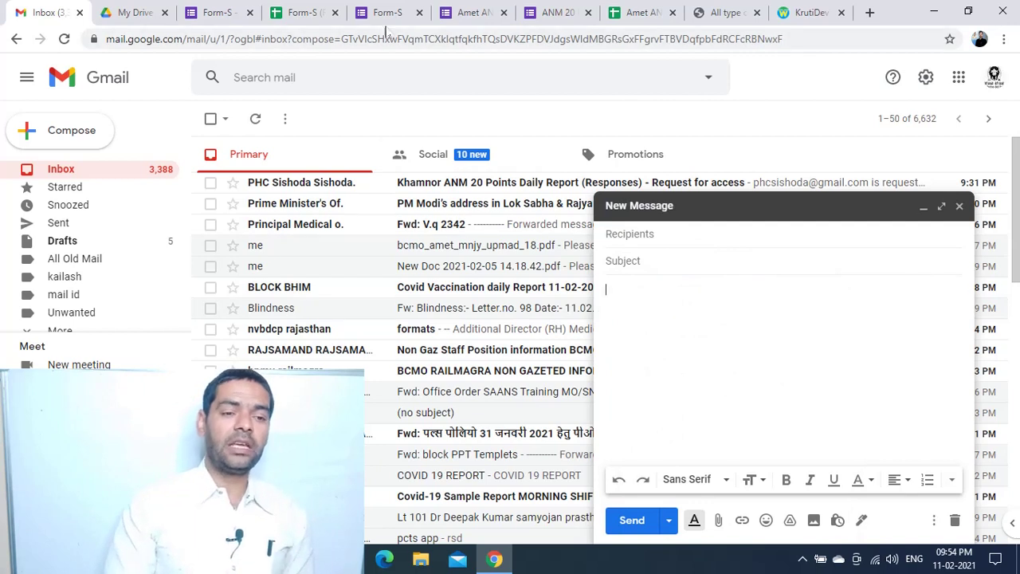
left_click(384, 13)
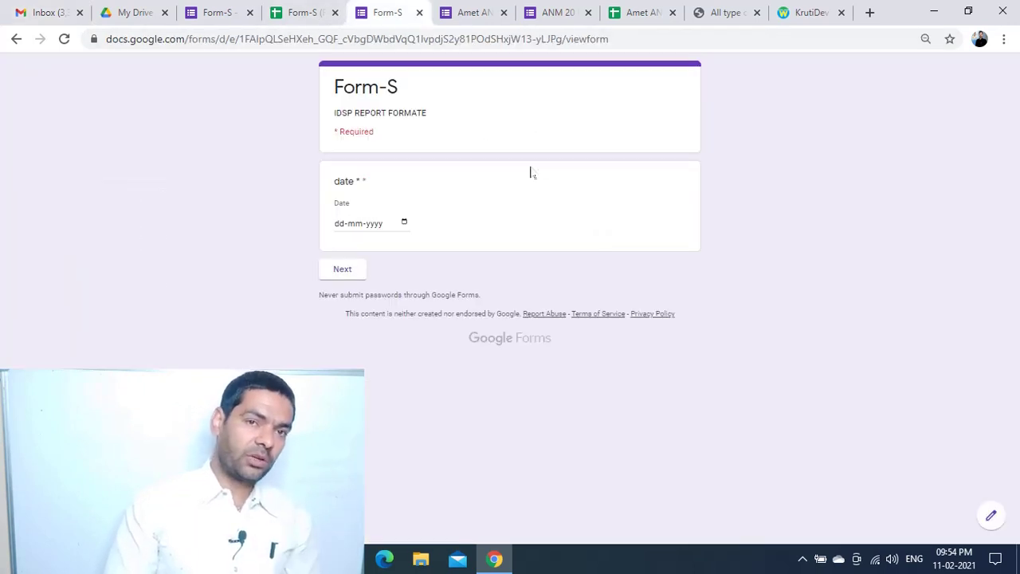
left_click(622, 34)
key("ctrl+c")
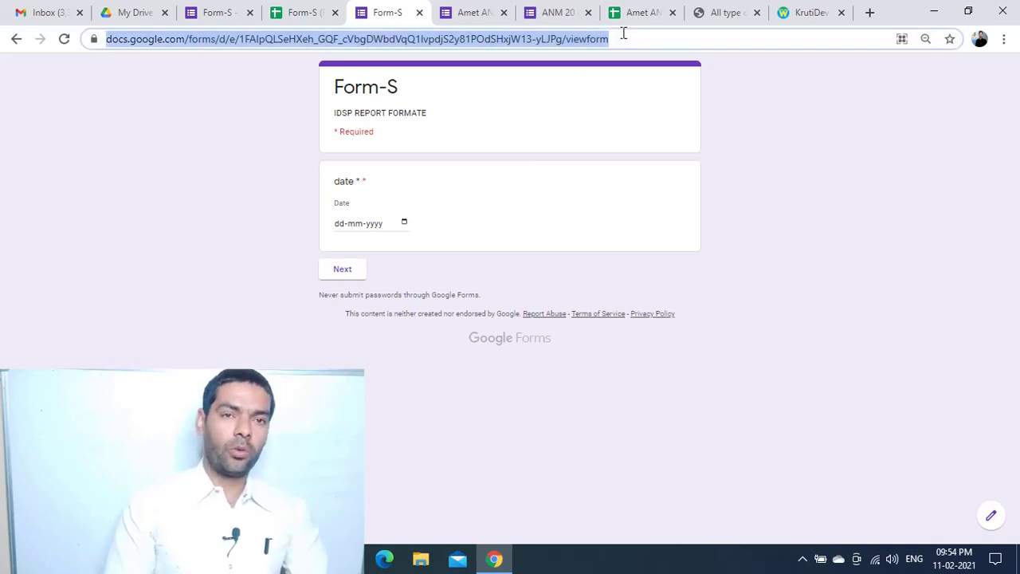
left_click(37, 14)
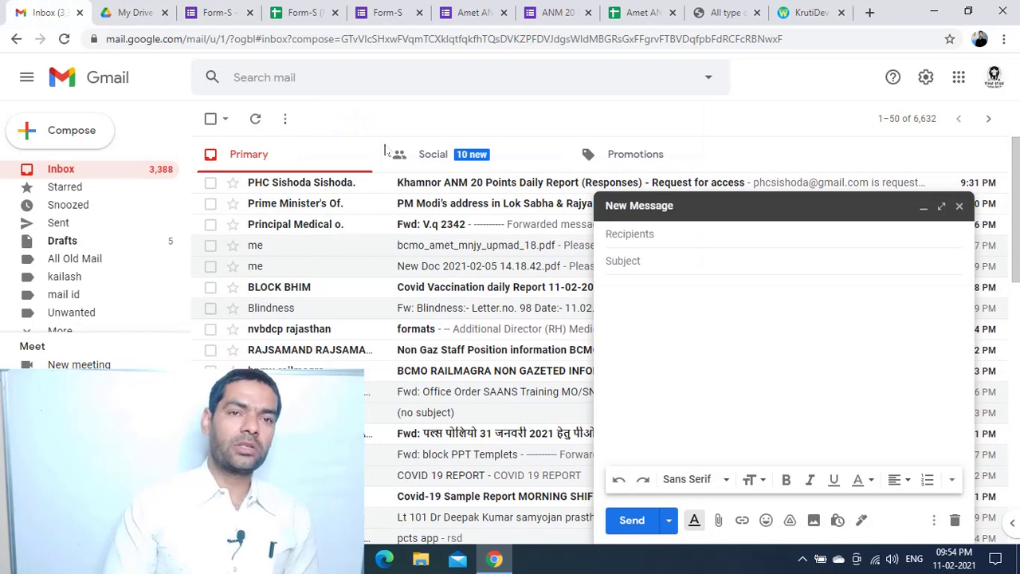
left_click(694, 285)
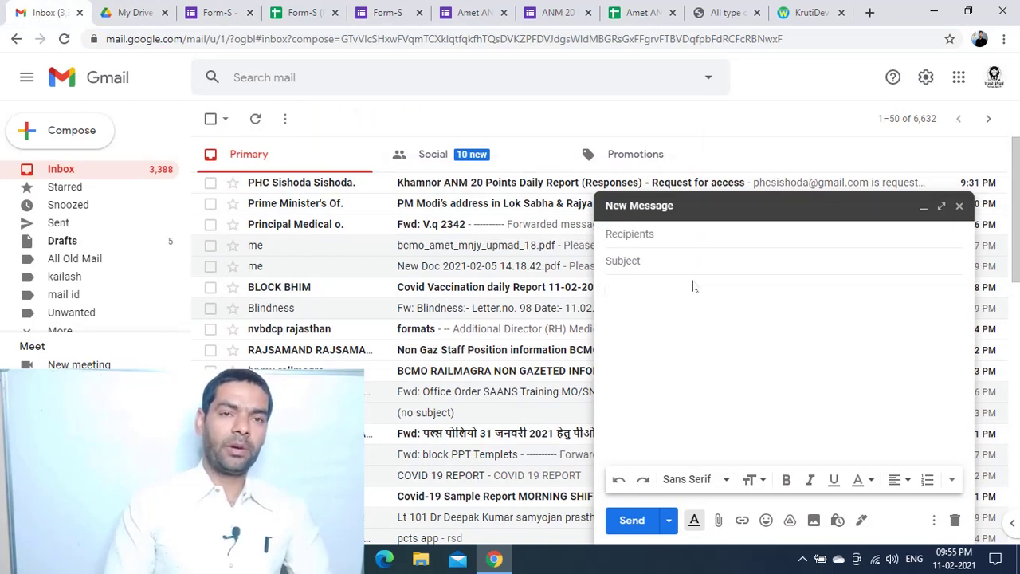
key("ctrl+v")
left_click(664, 237)
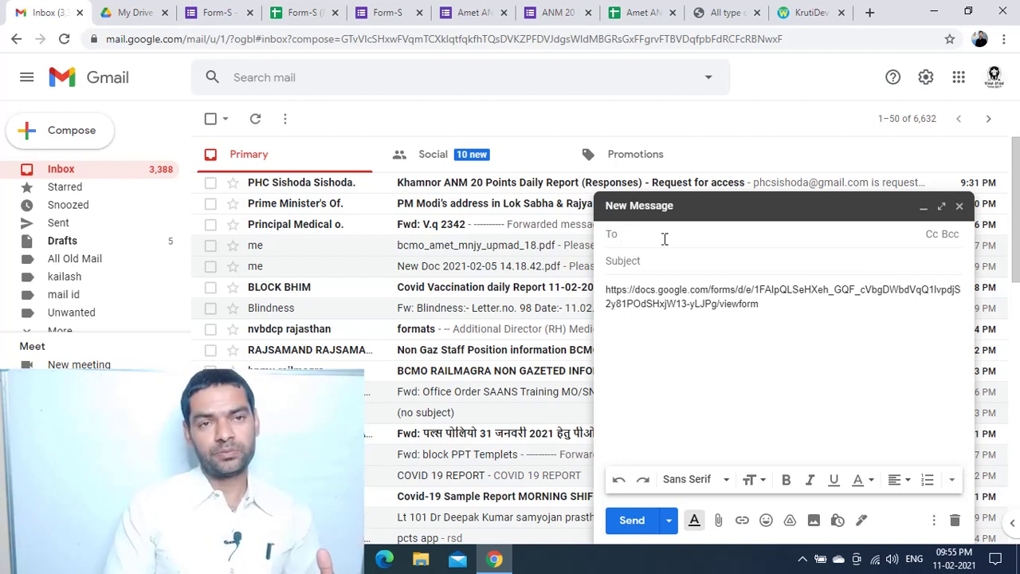
left_click(772, 322)
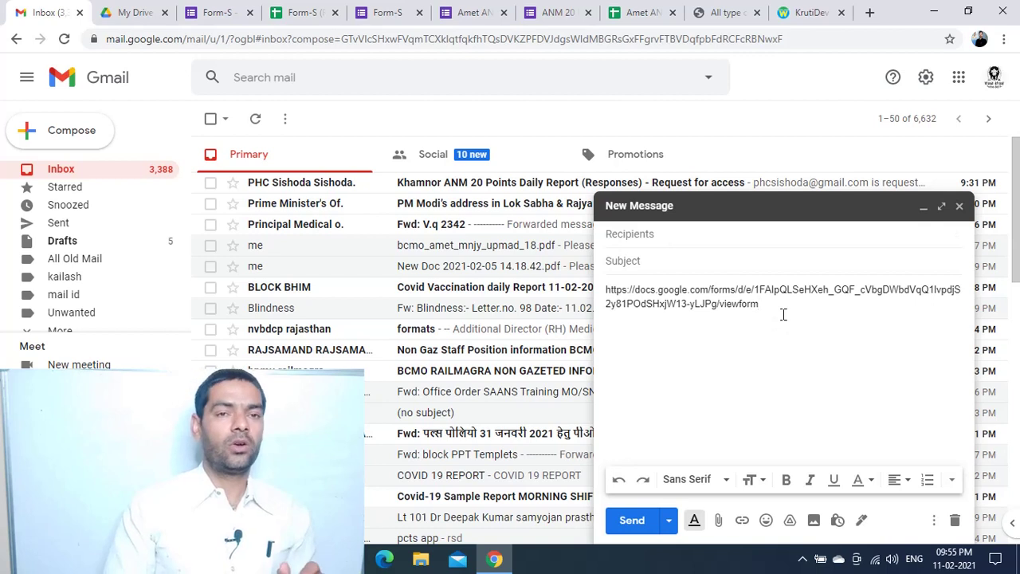
Step: Review the fillable Form-S page, the form editor's responses and questions, and the linked response spreadsheet
left_click(388, 17)
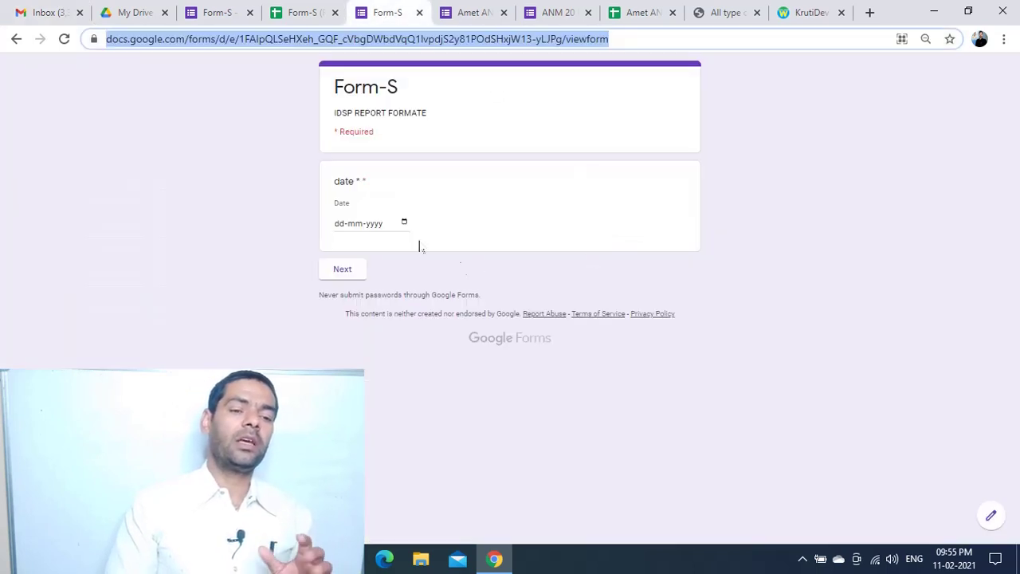
left_click(276, 250)
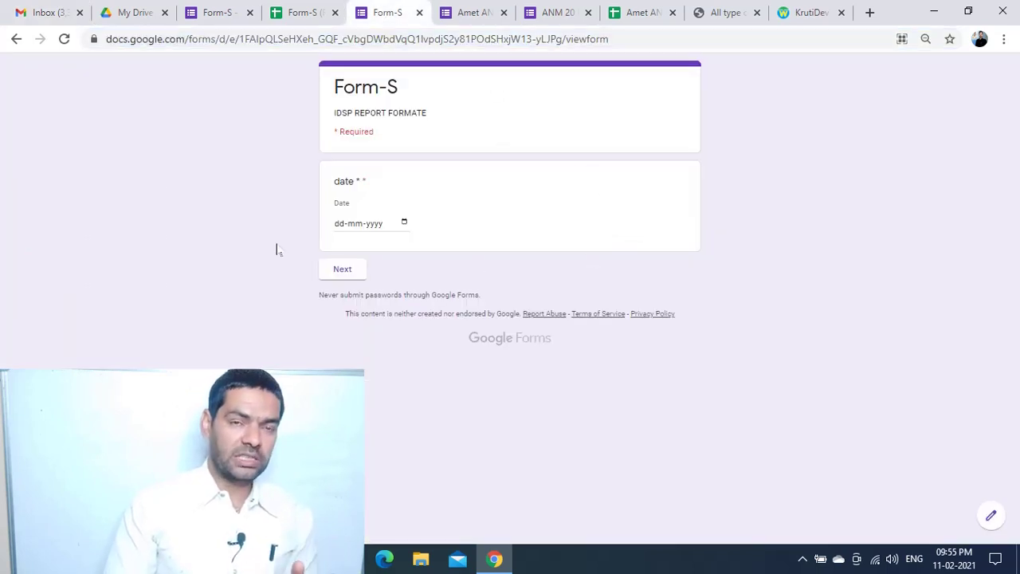
key("ctrl+Page_Up")
key("ctrl+Page_Up")
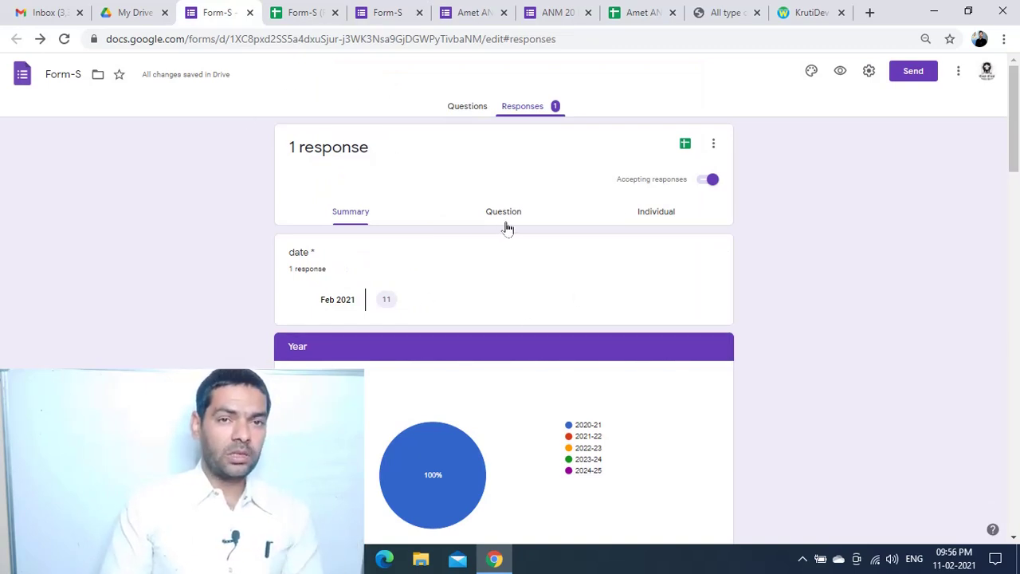
left_click(459, 108)
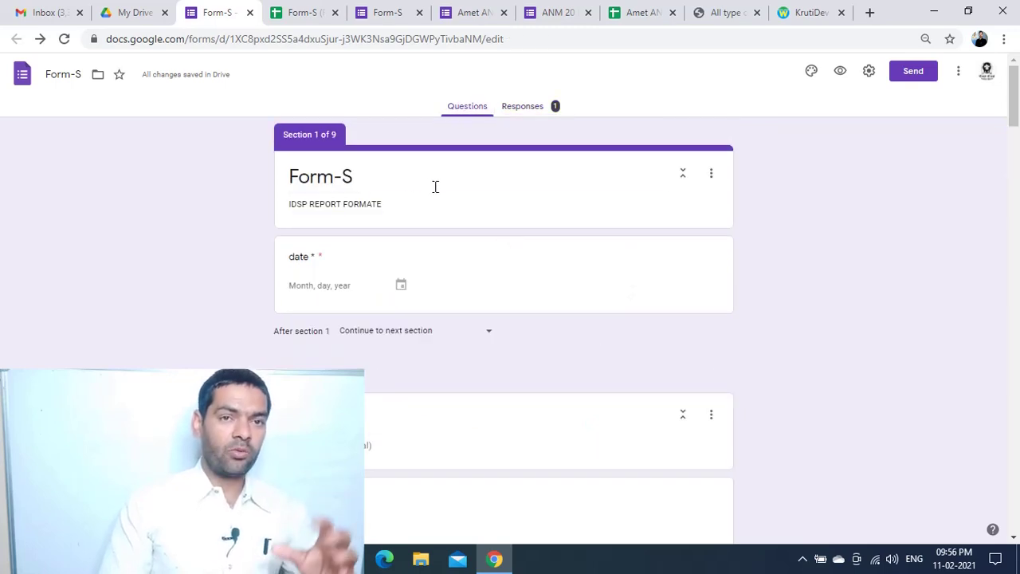
scroll(403, 298, "down", 10)
scroll(399, 314, "up", 5)
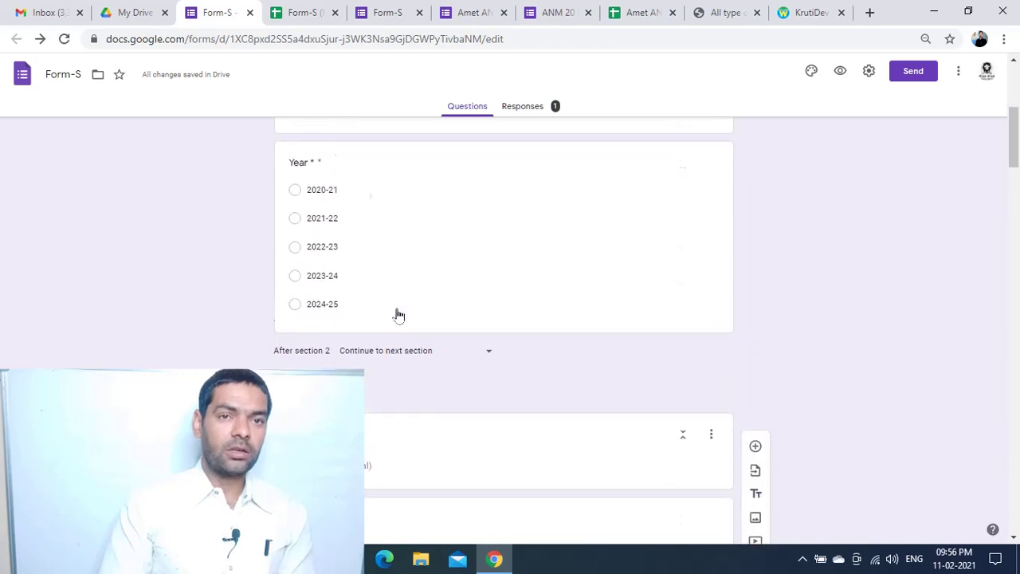
scroll(398, 314, "up", 10)
left_click(304, 14)
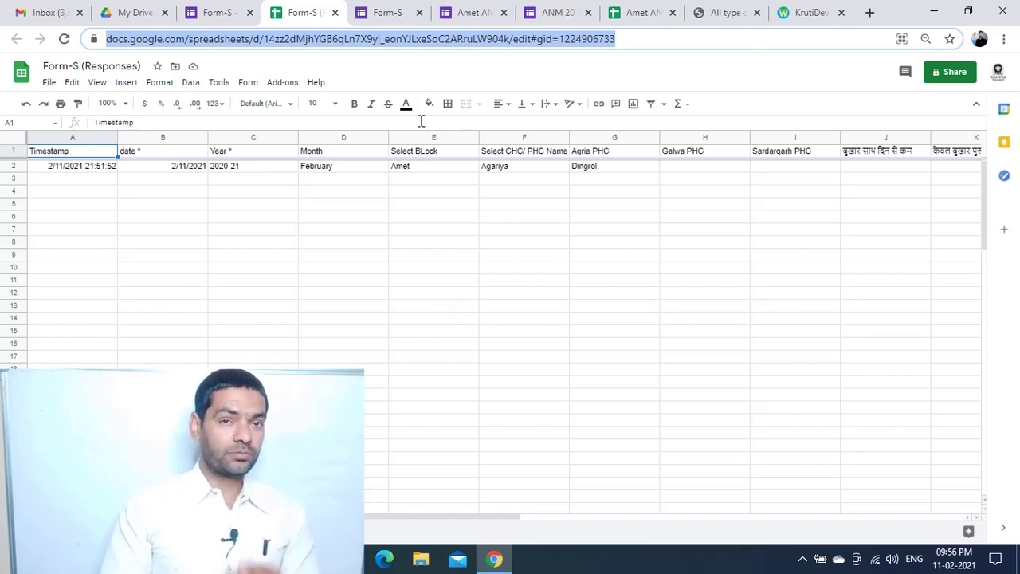
left_click(388, 13)
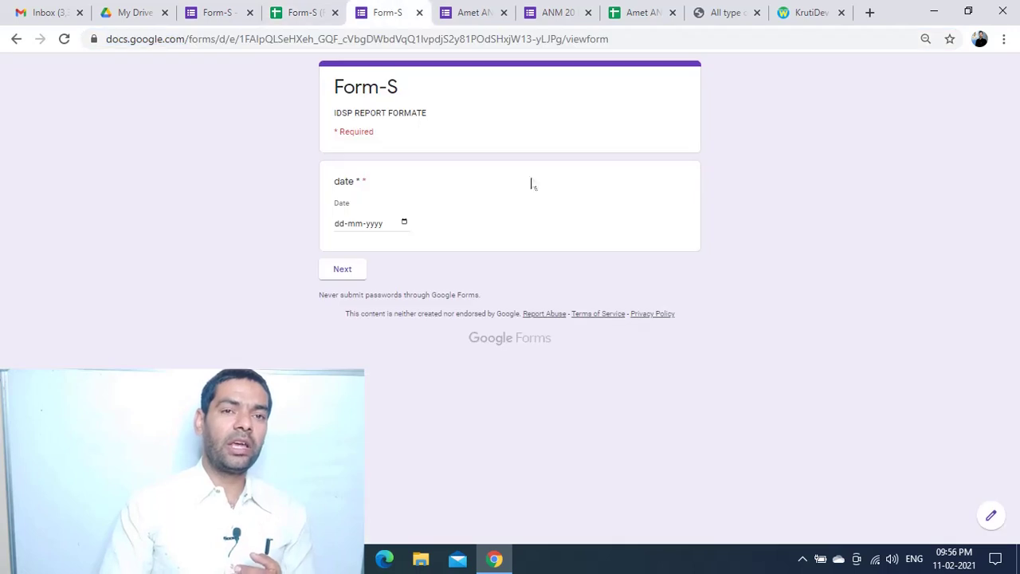